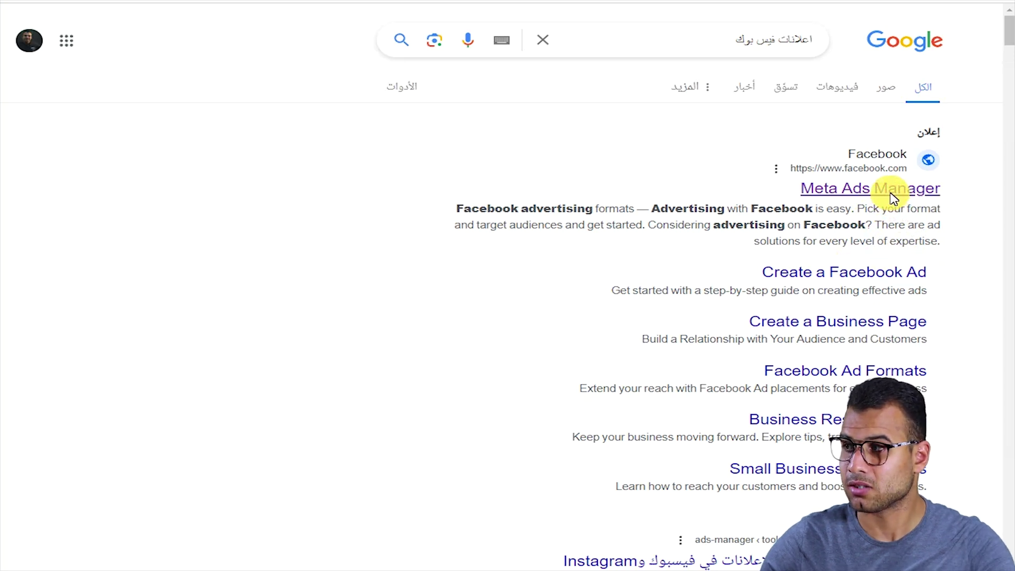
Open Meta Ads Manager from the Google search results and go to the ad campaigns page
click(892, 199)
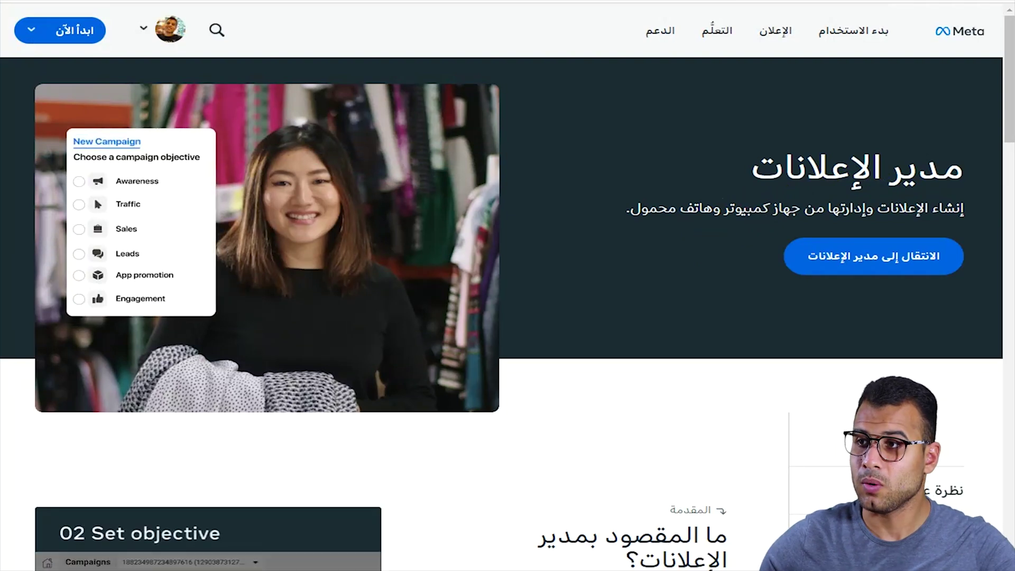
mouse_move(75, 29)
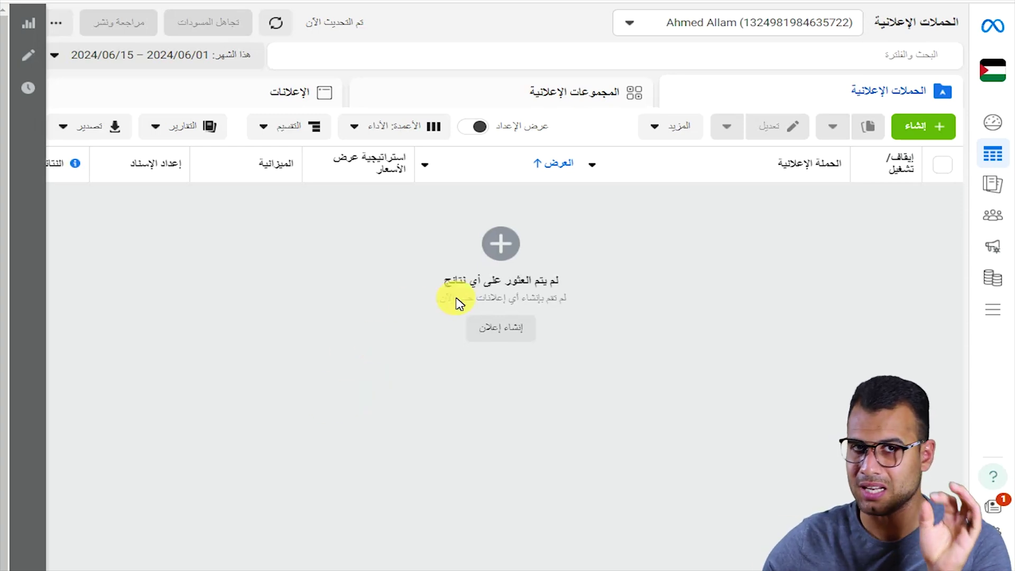
Open the ad account's billing and payments page and go to its payment settings
mouse_move(993, 218)
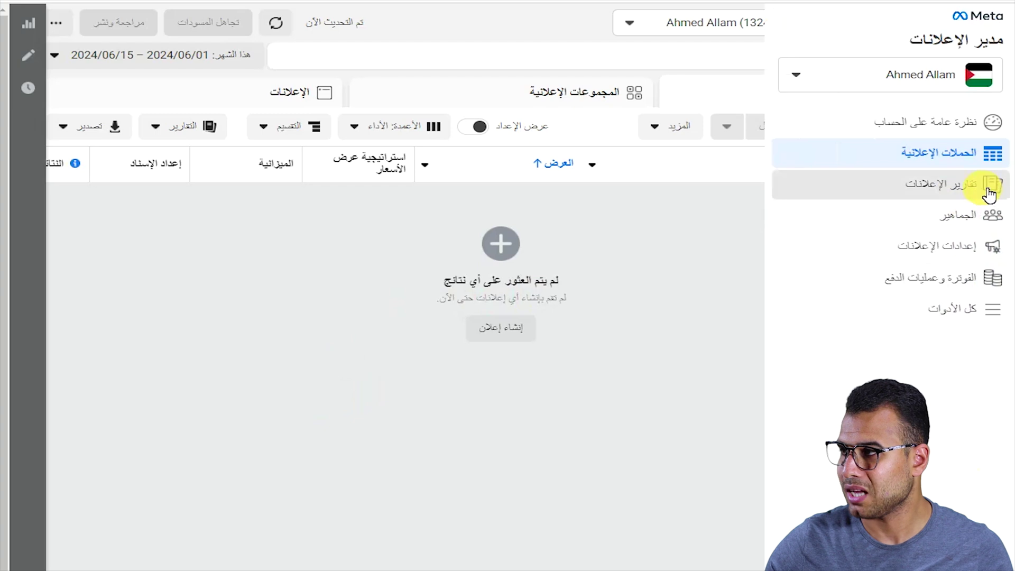
right_click(920, 287)
key(Escape)
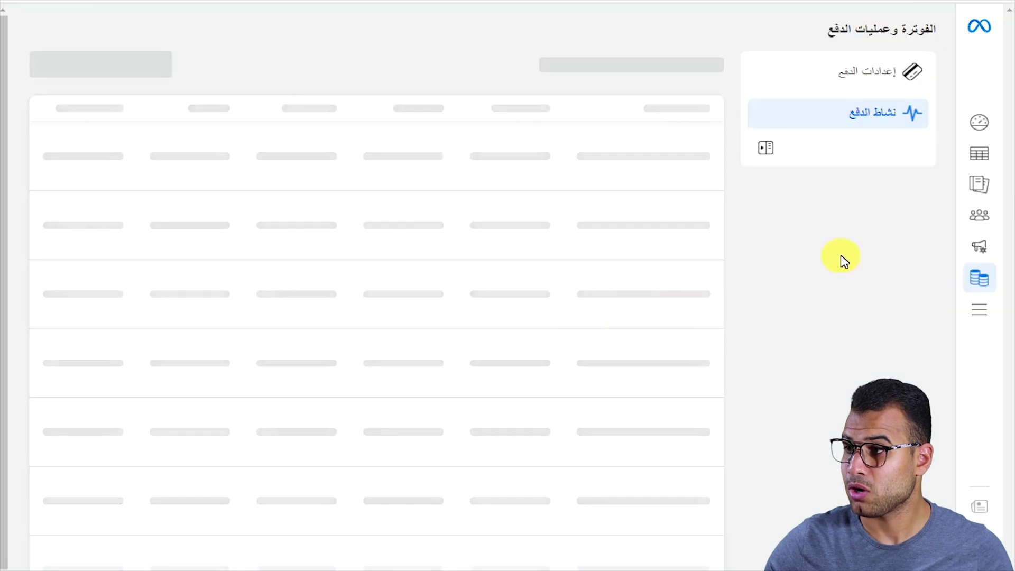
click(866, 73)
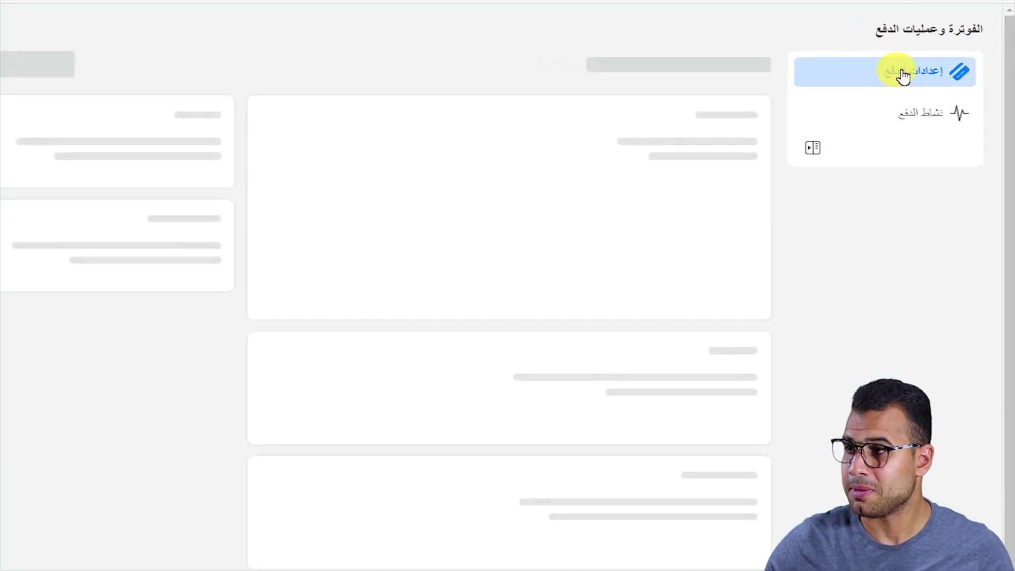
scroll(475, 476, down, 1)
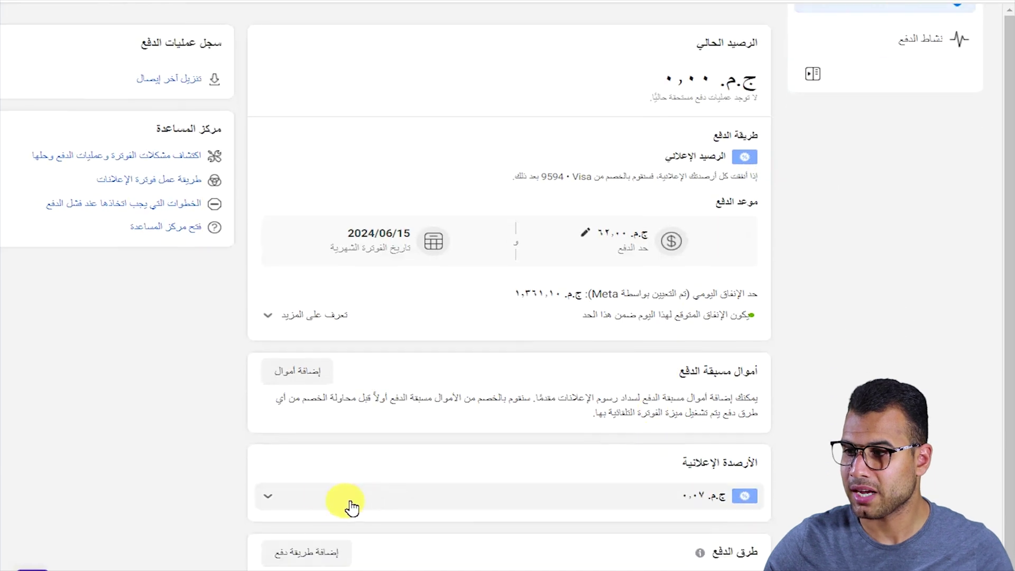
Open the form for adding prepaid funds, look at its amount and payment method options, and close it without adding funds
click(296, 370)
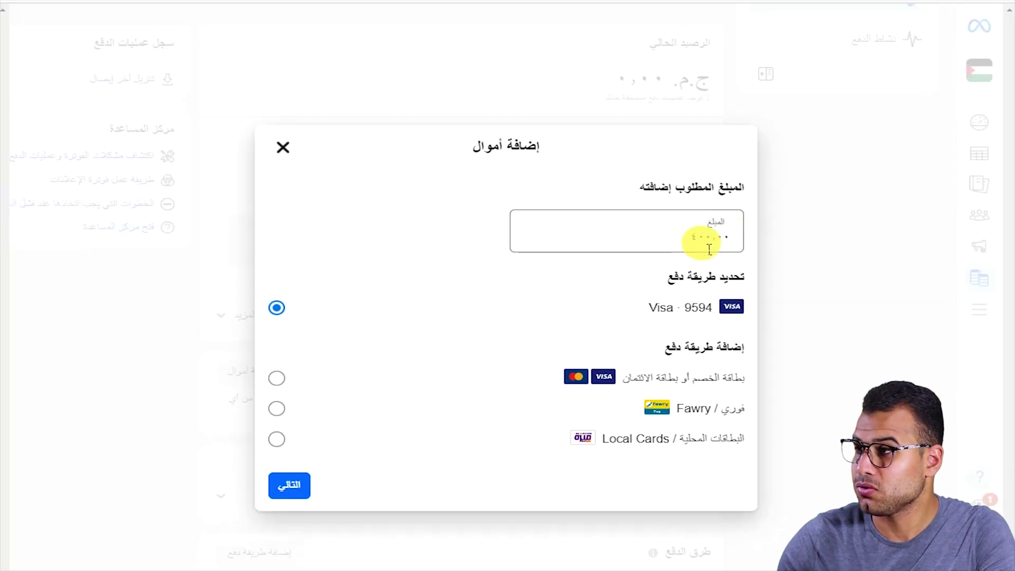
click(708, 249)
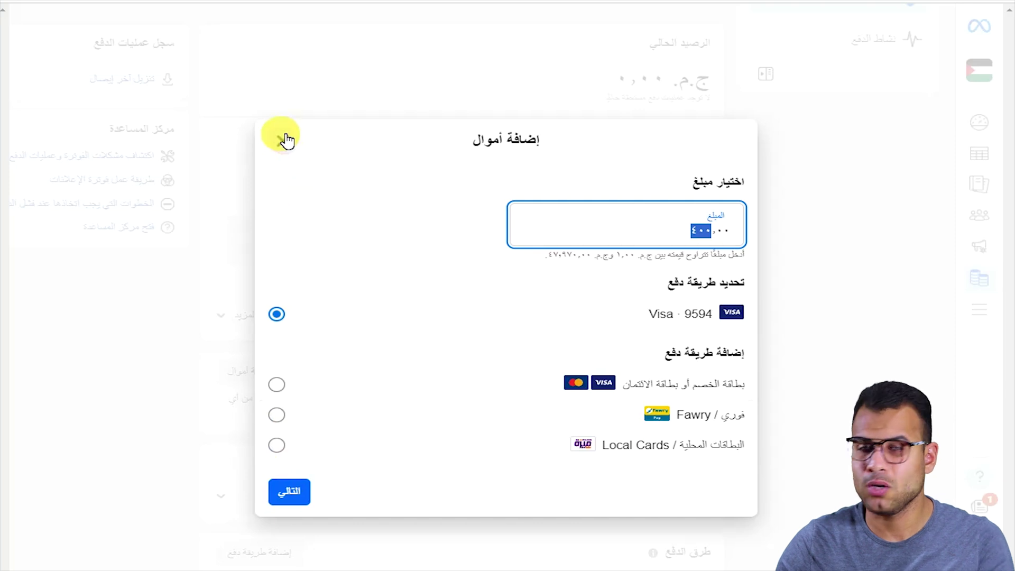
click(286, 140)
click(345, 351)
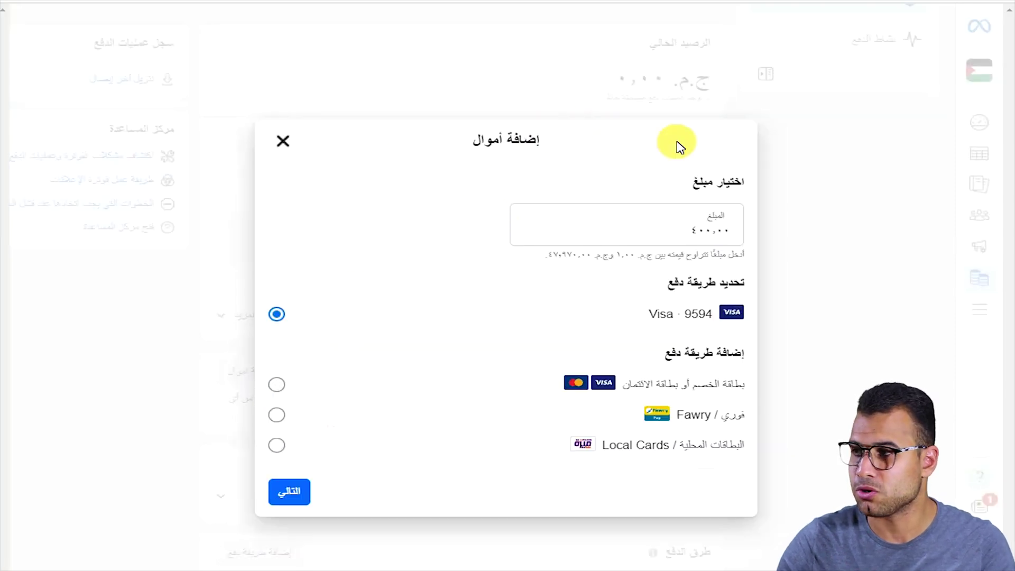
click(283, 141)
click(396, 356)
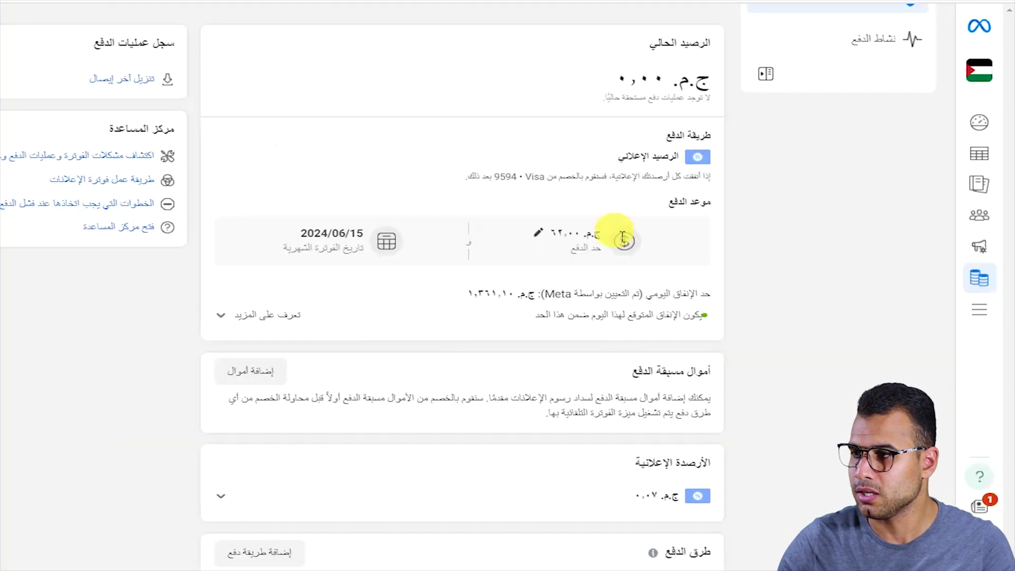
Examine the current balance on the payment settings page
drag(714, 43, 644, 45)
drag(707, 82, 616, 87)
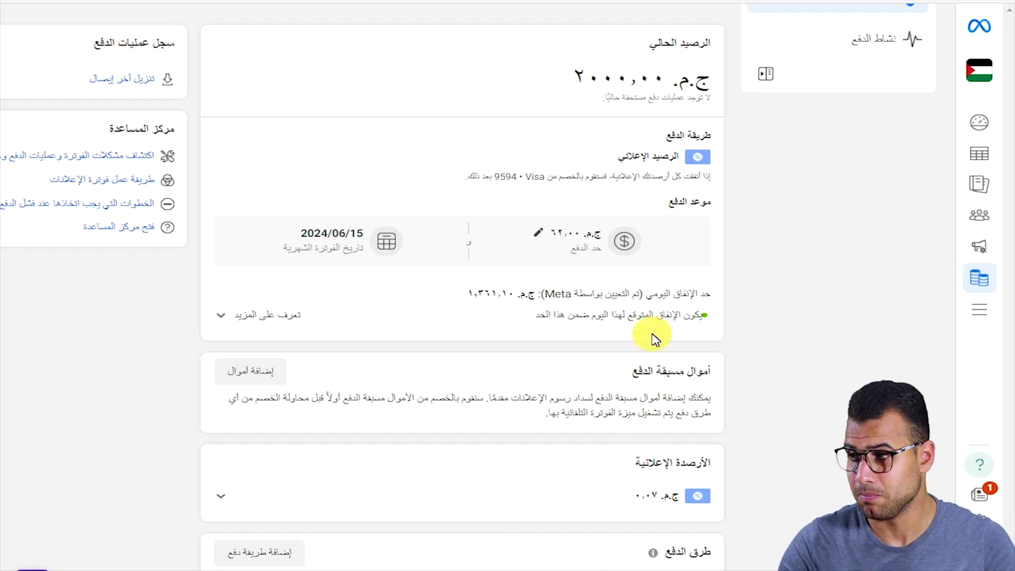
drag(664, 74, 566, 75)
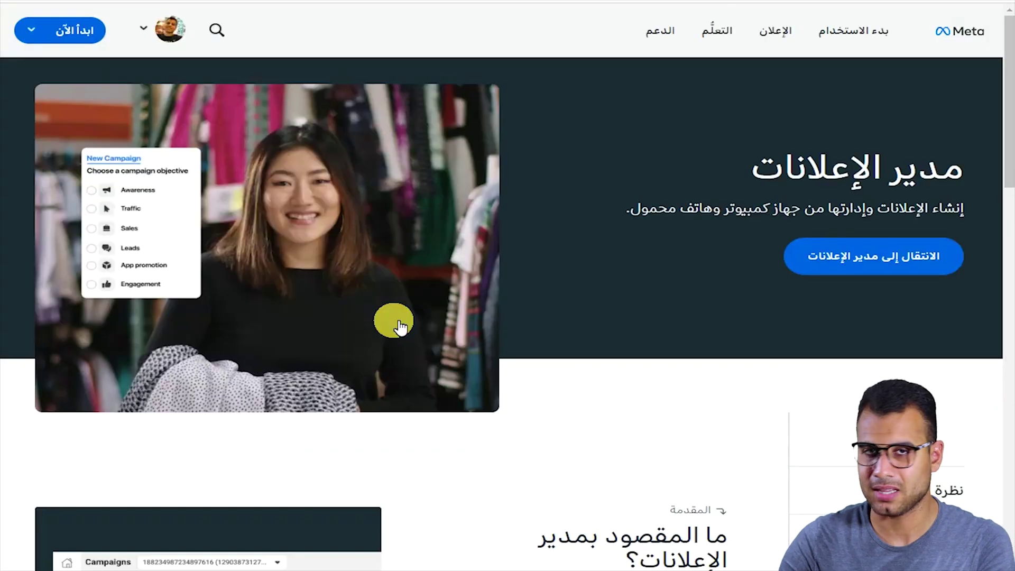
Return to Ads Manager and start a new auction campaign with the engagement objective (التفاعل)
click(85, 31)
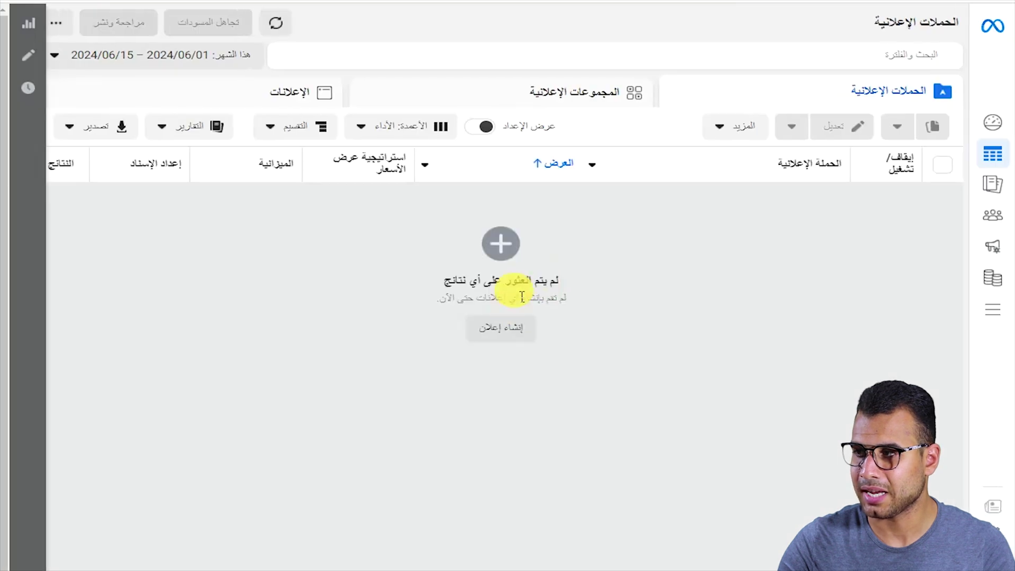
click(499, 329)
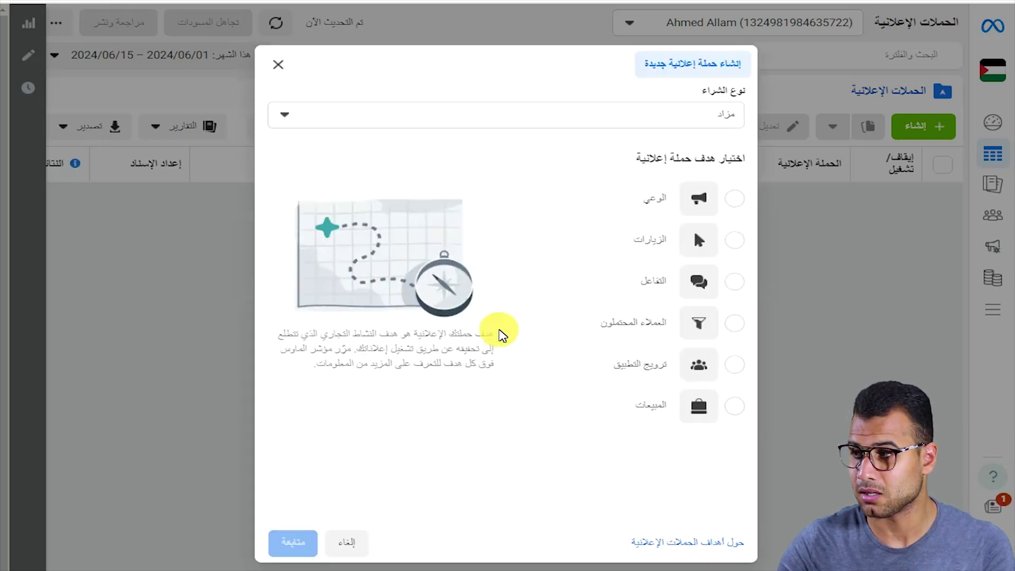
mouse_move(674, 288)
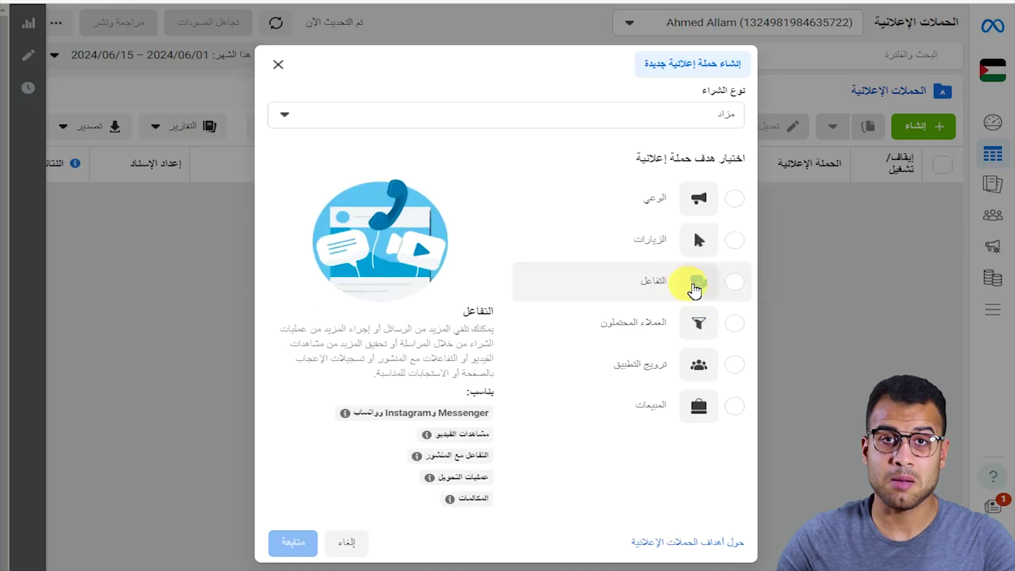
click(696, 286)
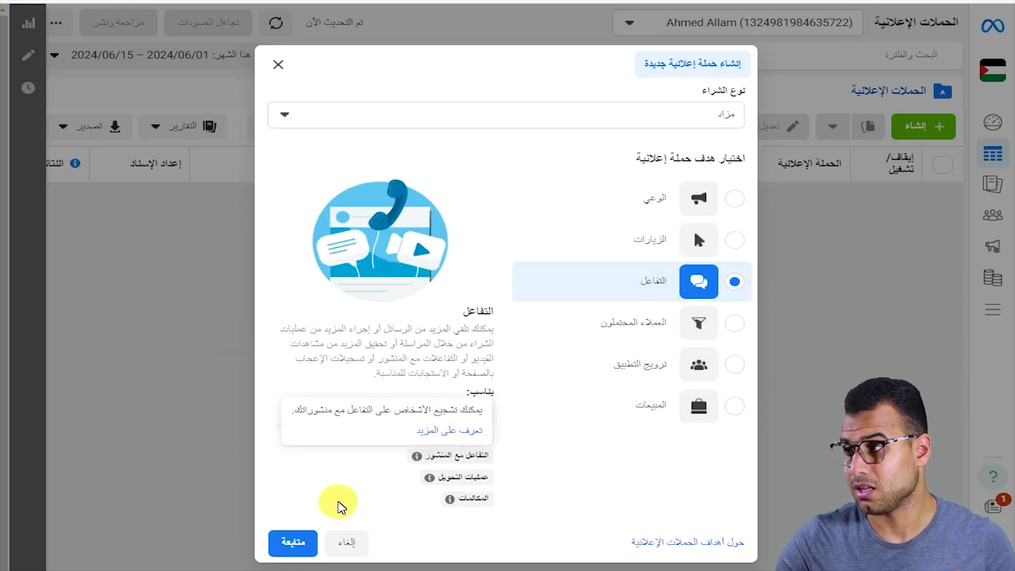
click(293, 544)
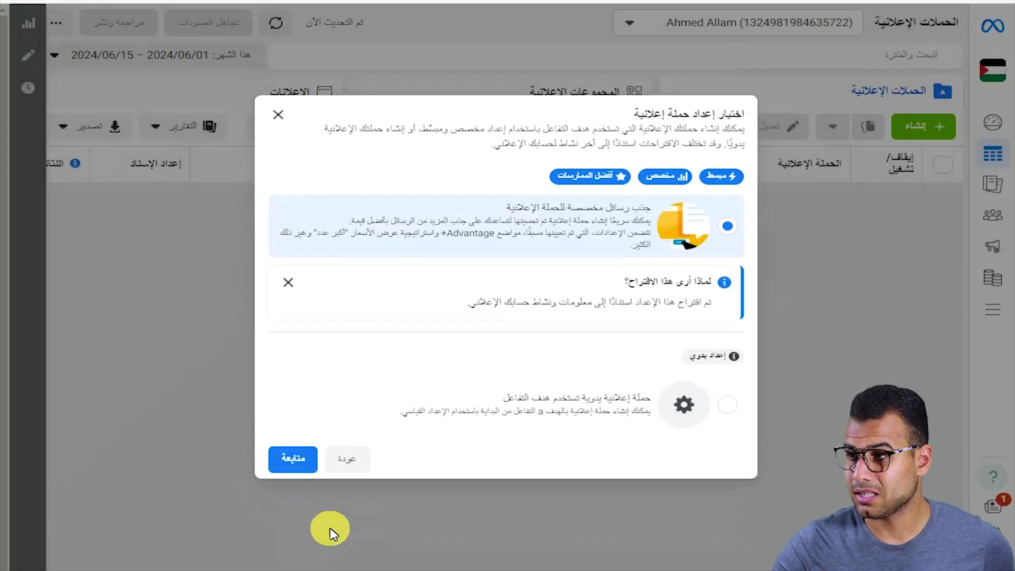
Choose the manual engagement campaign setup instead of the tailored messages campaign and continue to the campaign settings
mouse_move(705, 183)
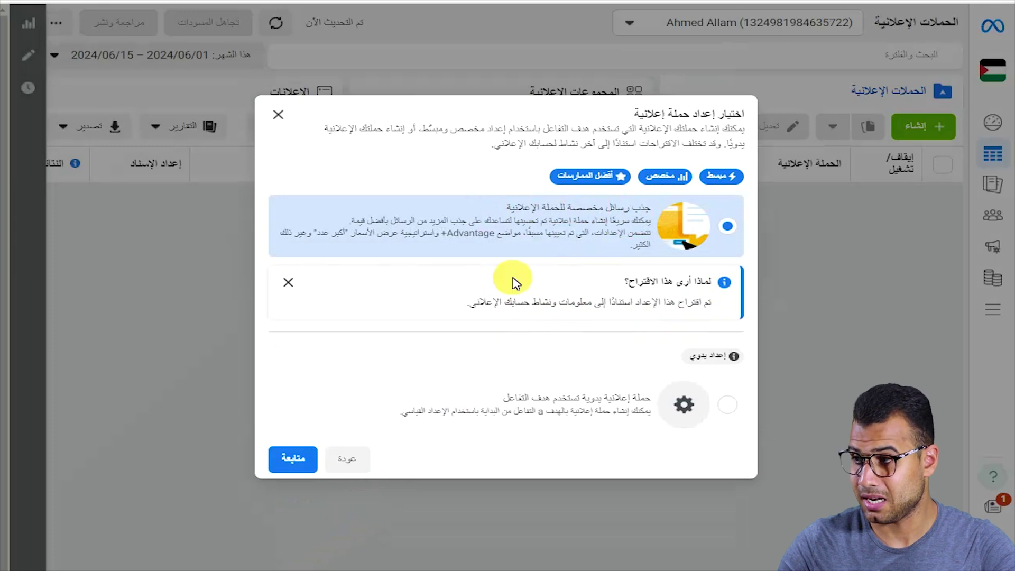
click(730, 408)
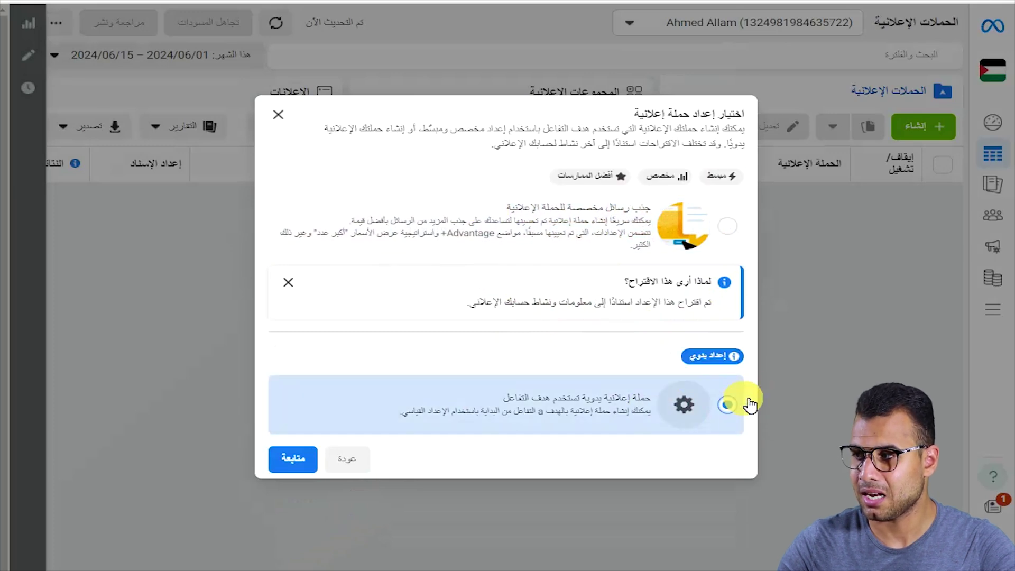
click(725, 408)
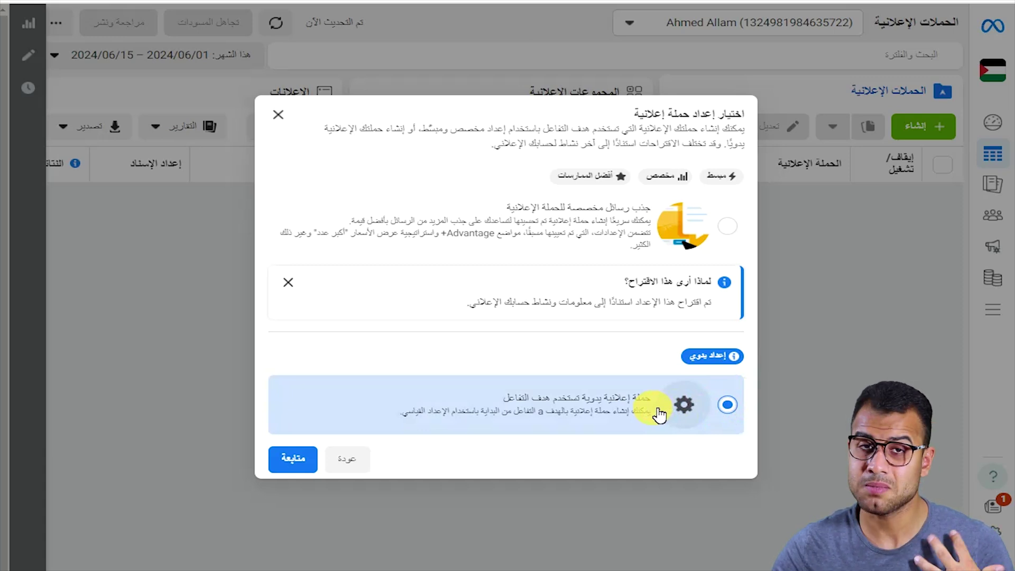
click(311, 458)
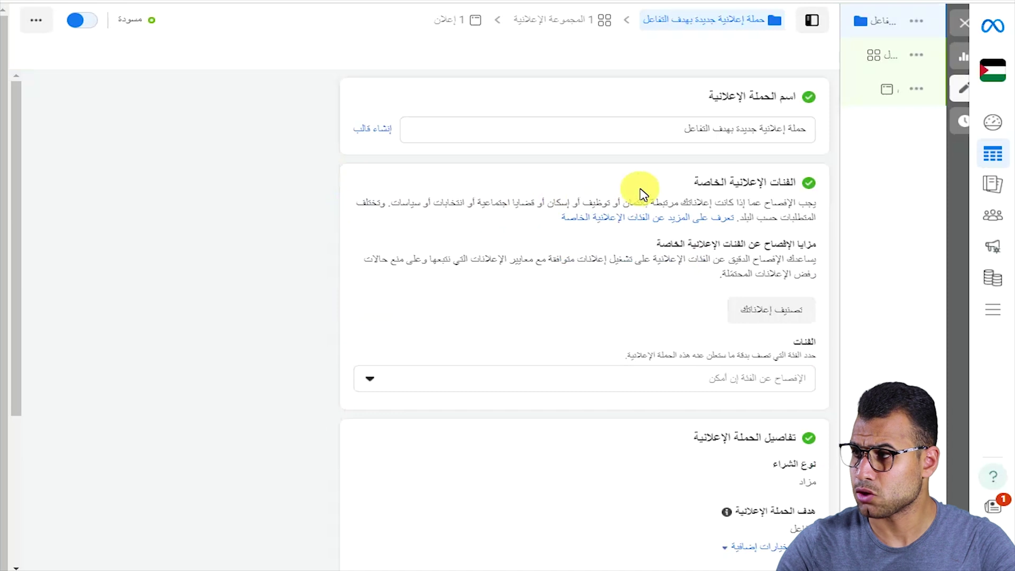
Rename the campaign as "هاتف"
drag(794, 97, 708, 97)
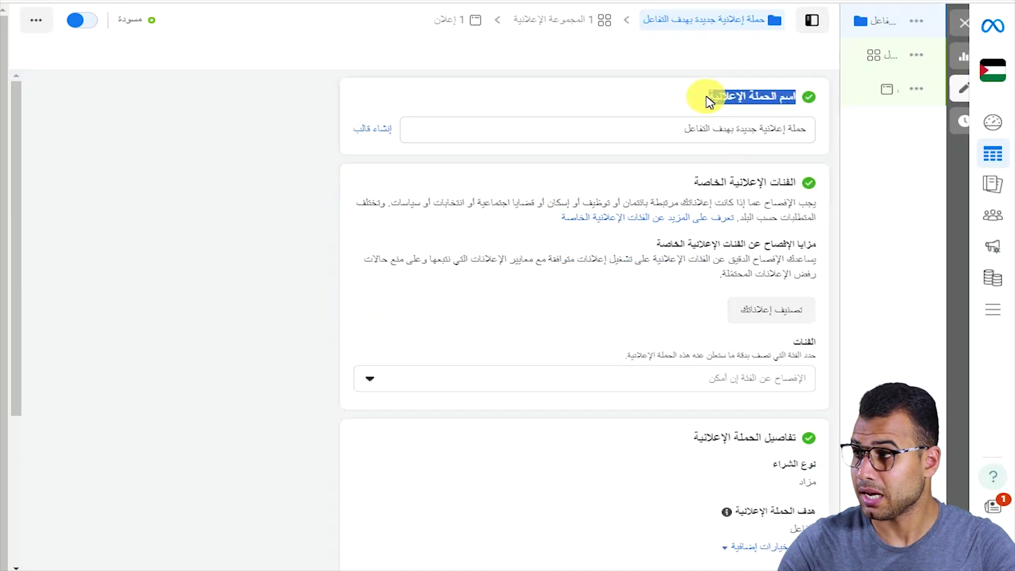
mouse_move(806, 142)
mouse_down()
mouse_move(804, 132)
mouse_move(691, 142)
mouse_move(816, 132)
mouse_up()
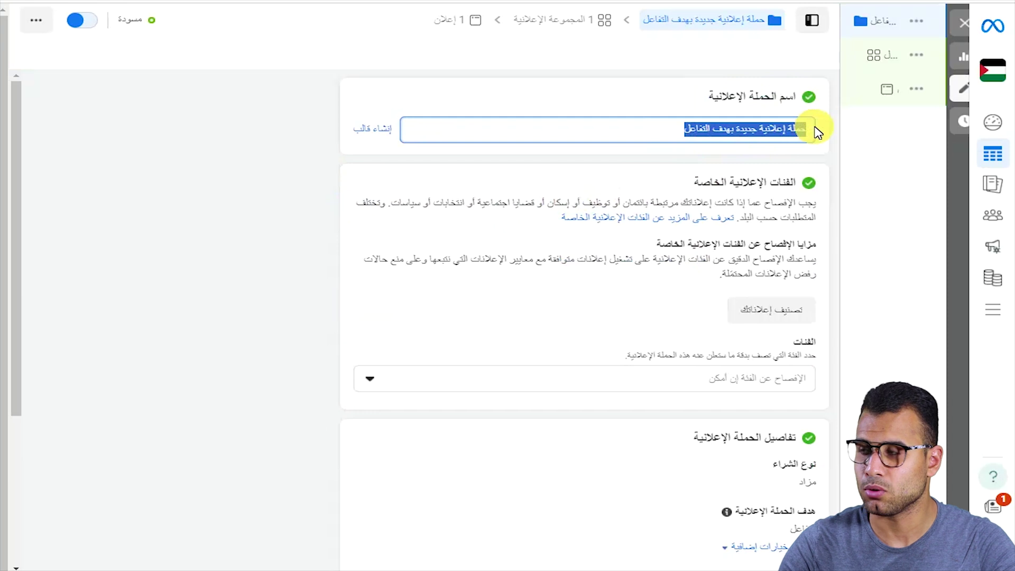
text(ه)
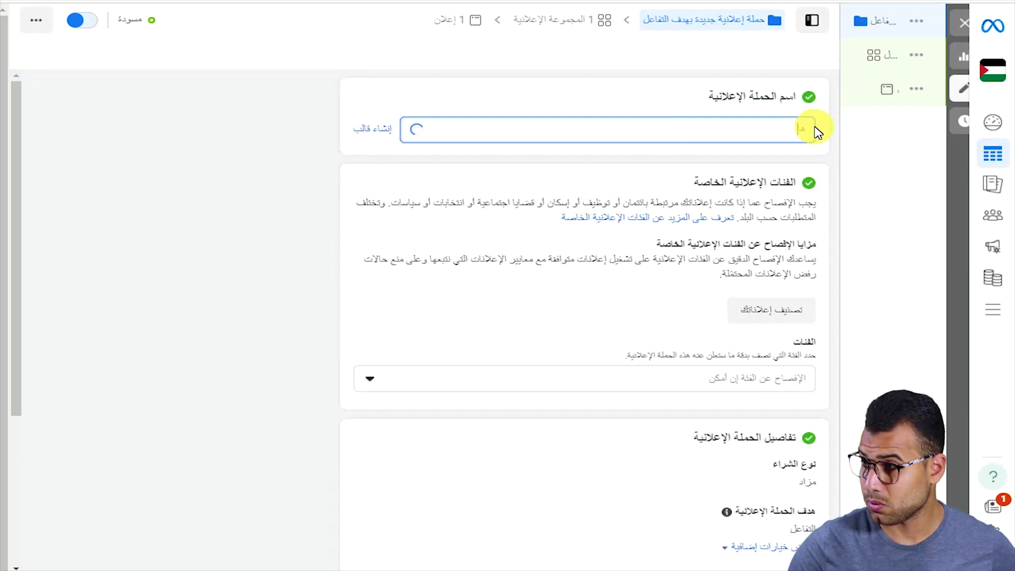
text(اتف)
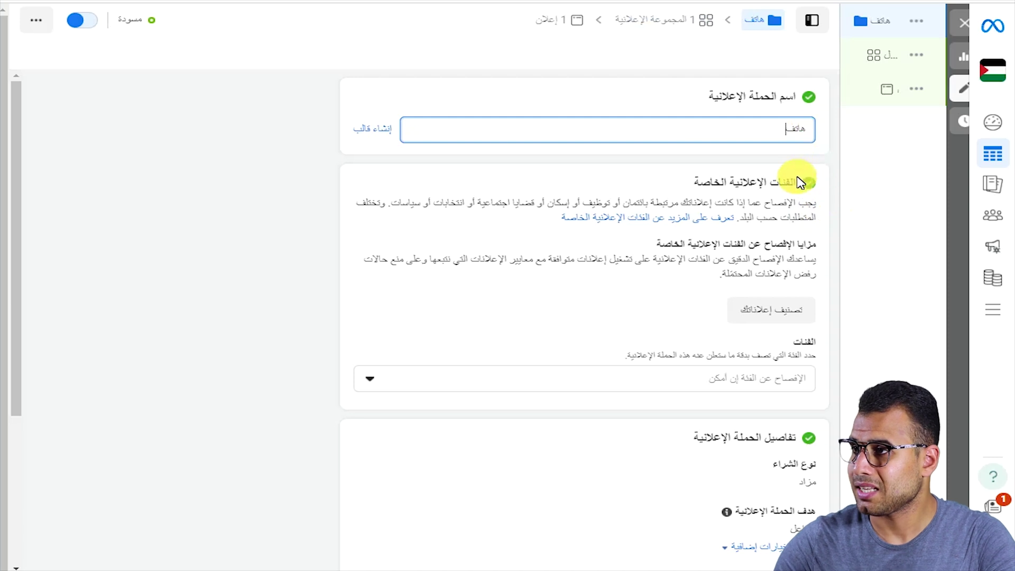
Review the special ad categories and campaign details, leave the remaining campaign options unchanged, and continue to the ad set
scroll(799, 182, down, 2)
drag(800, 109, 682, 109)
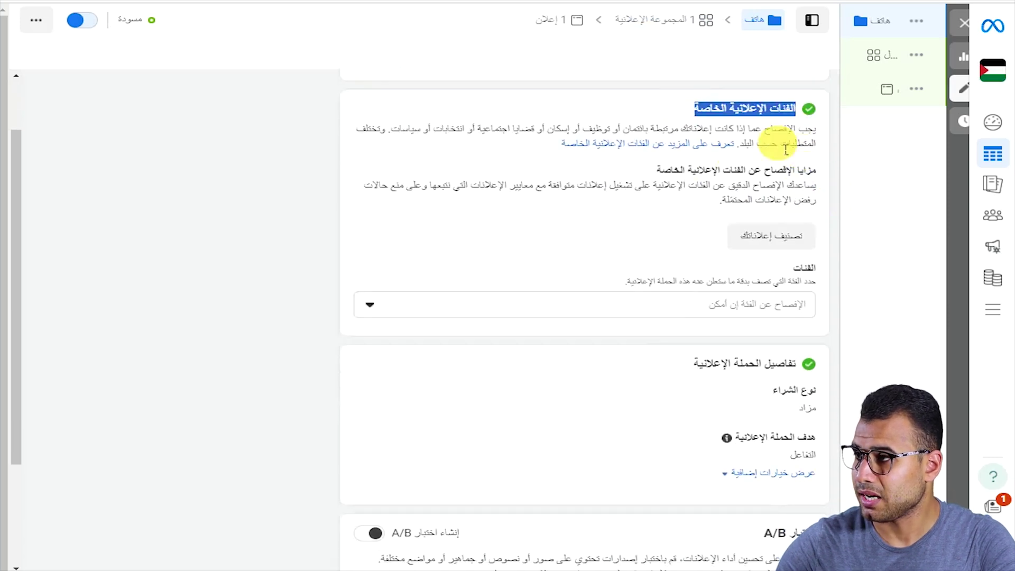
double_click(799, 437)
scroll(801, 423, down, 3)
drag(810, 259, 798, 259)
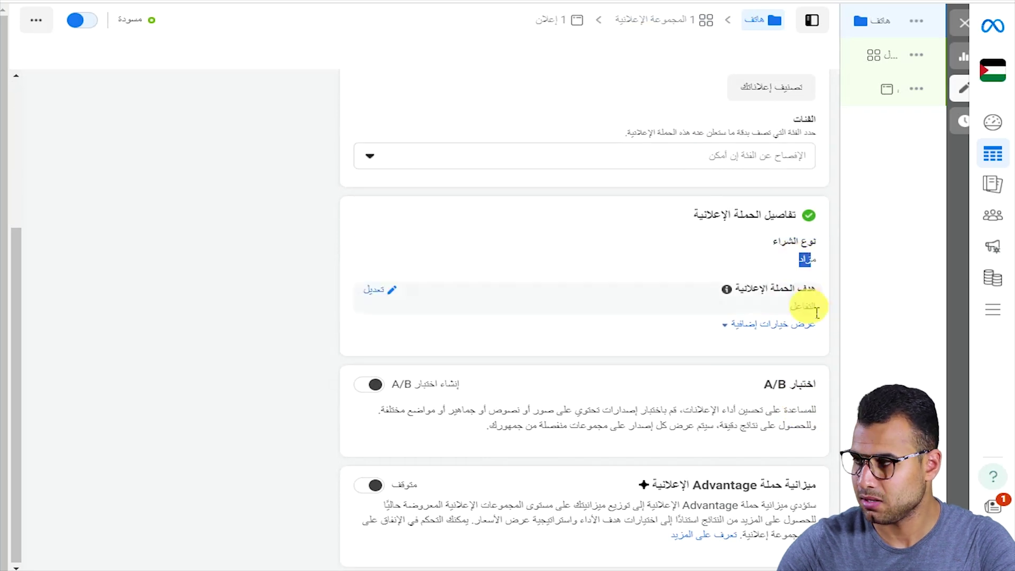
drag(816, 304, 801, 320)
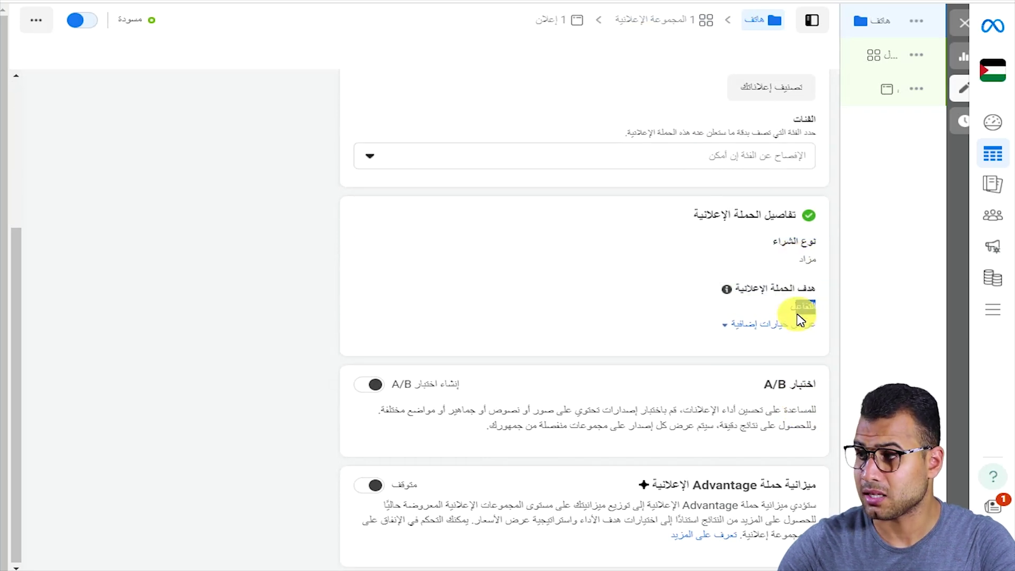
click(801, 321)
drag(831, 351, 461, 393)
scroll(529, 407, down, 1)
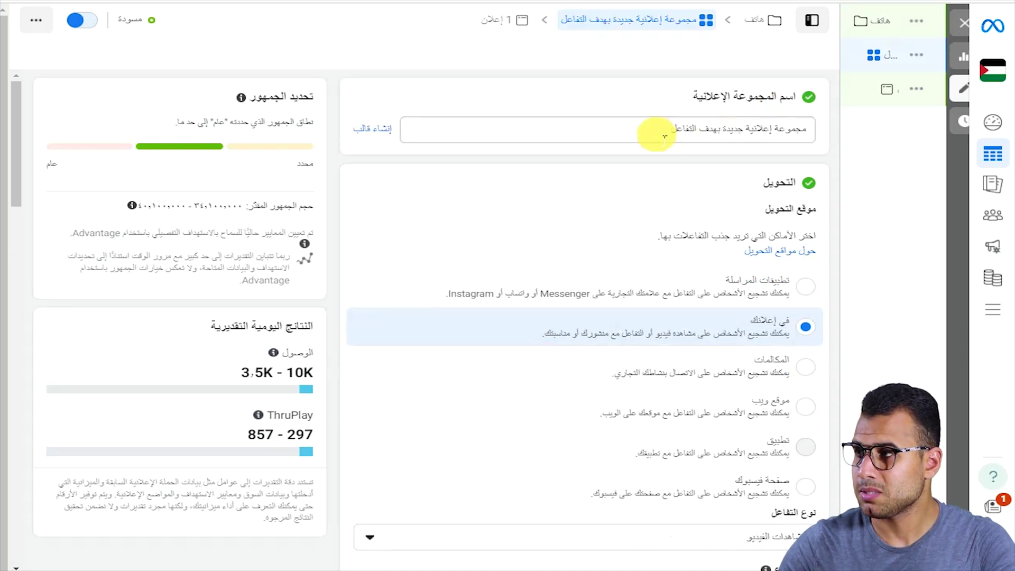
Rename the ad set as "هاتف ايفون"
triple_click(657, 131)
mouse_move(872, 152)
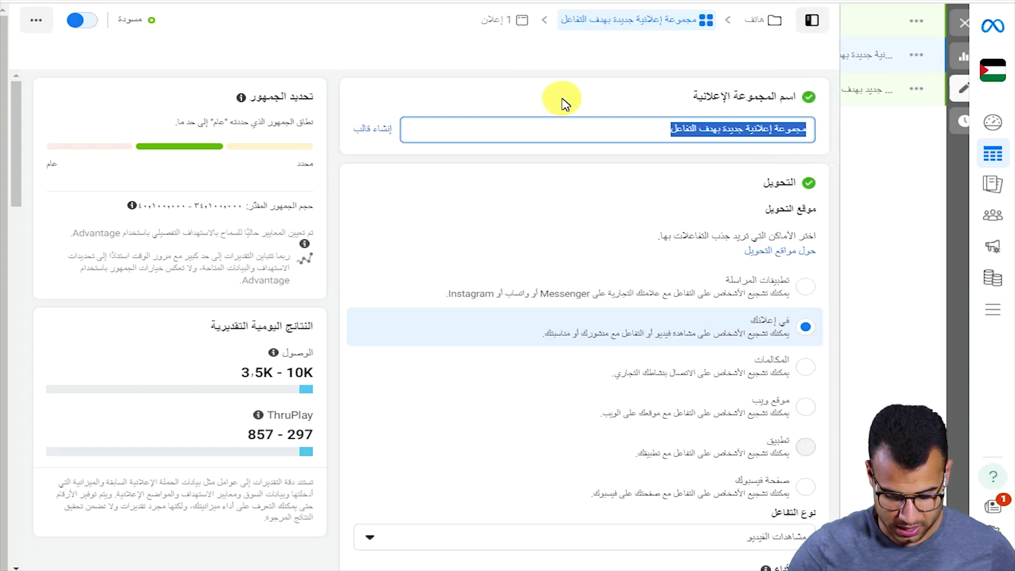
text(هاتف ايفون)
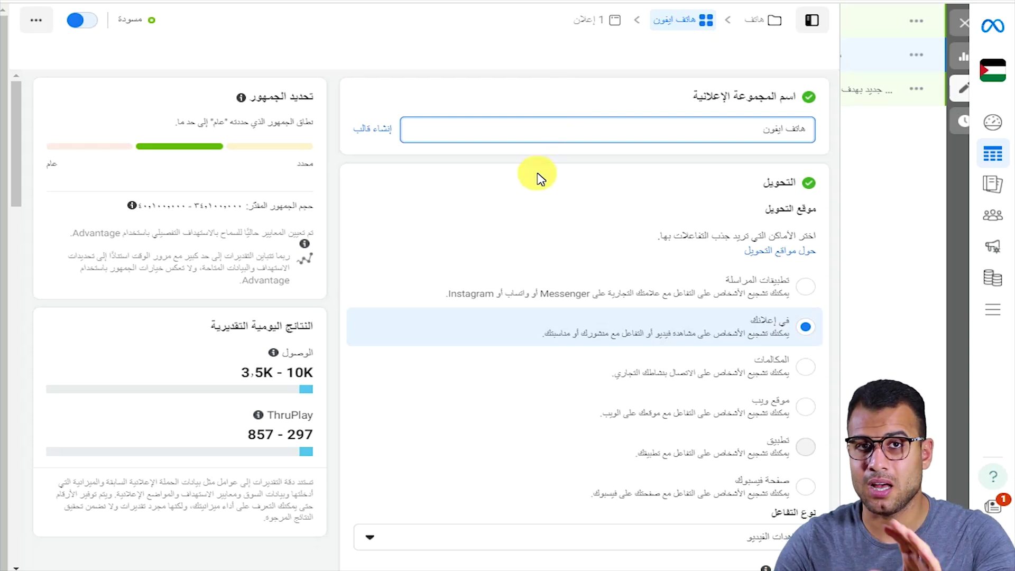
Review the ad set's conversion locations and select "في إعلانك" (on your ad)
scroll(581, 234, down, 3)
scroll(741, 260, up, 3)
click(789, 189)
double_click(778, 183)
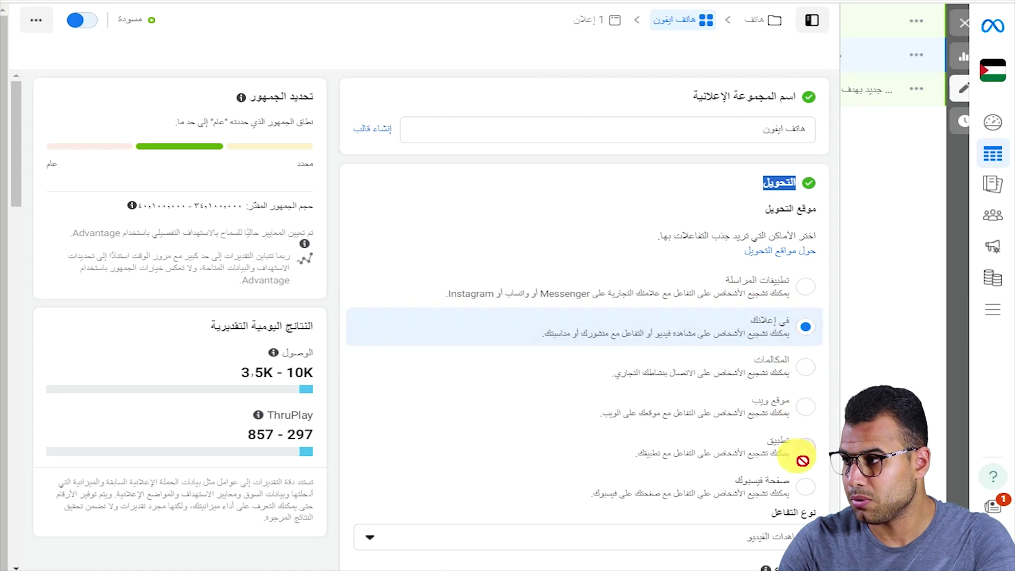
mouse_move(771, 440)
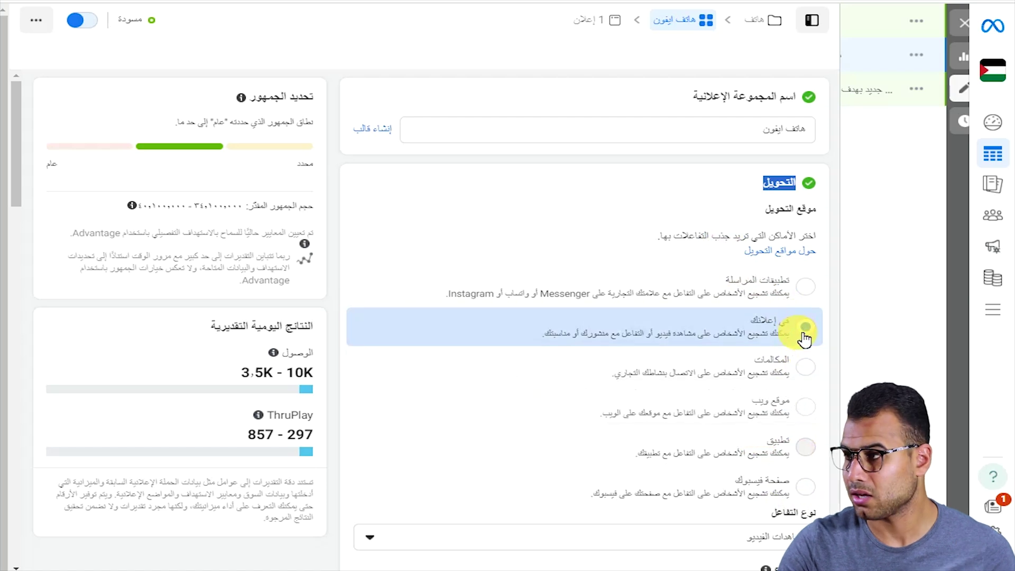
click(802, 333)
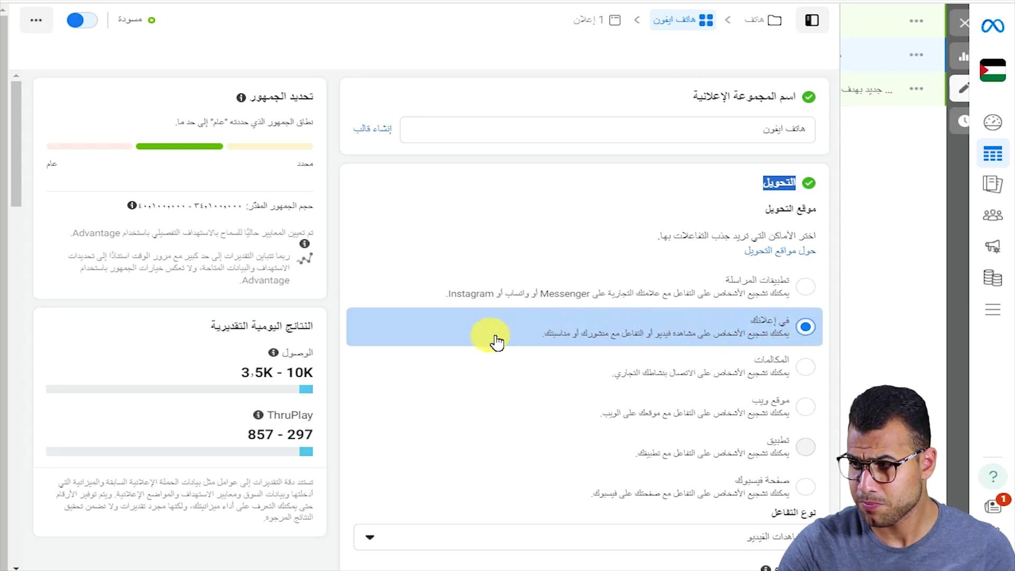
scroll(793, 365, down, 4)
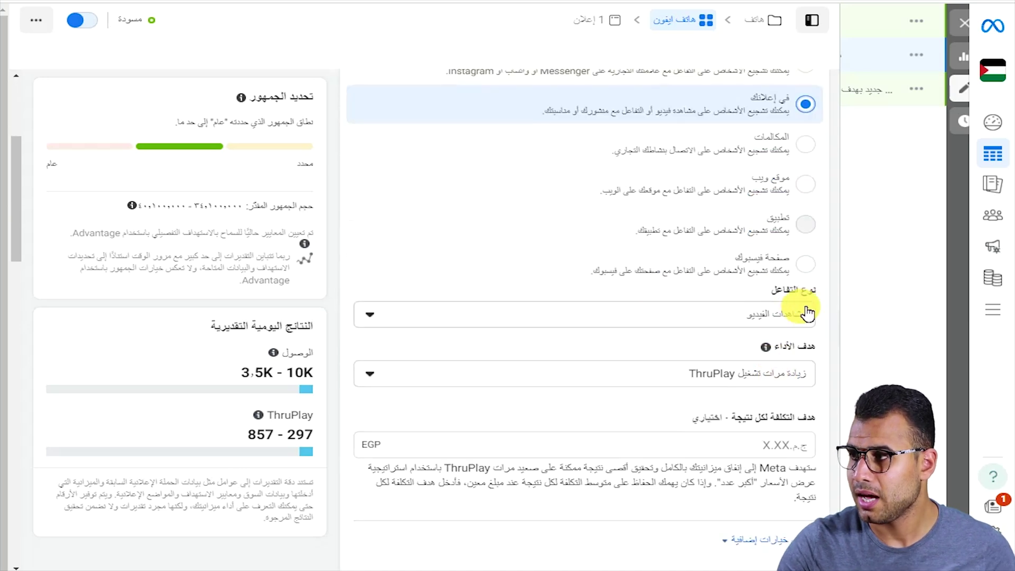
Set the ad set's engagement type to "التفاعل مع المنشور" (post engagement)
drag(810, 295, 752, 301)
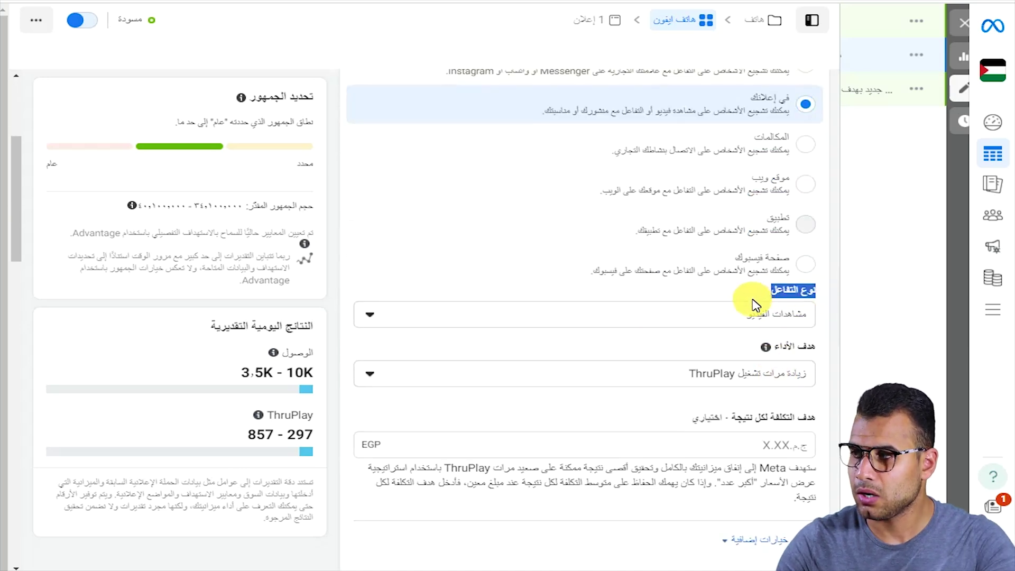
click(791, 324)
click(748, 377)
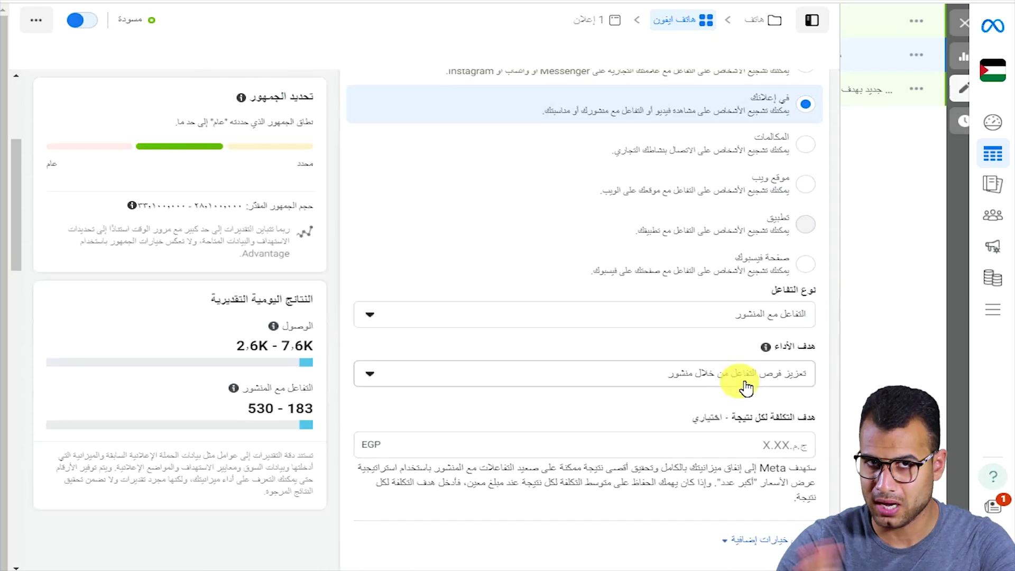
Examine the performance goal and cost-per-result goal, and expand the additional options to check the charged event and delivery type
scroll(777, 423, down, 3)
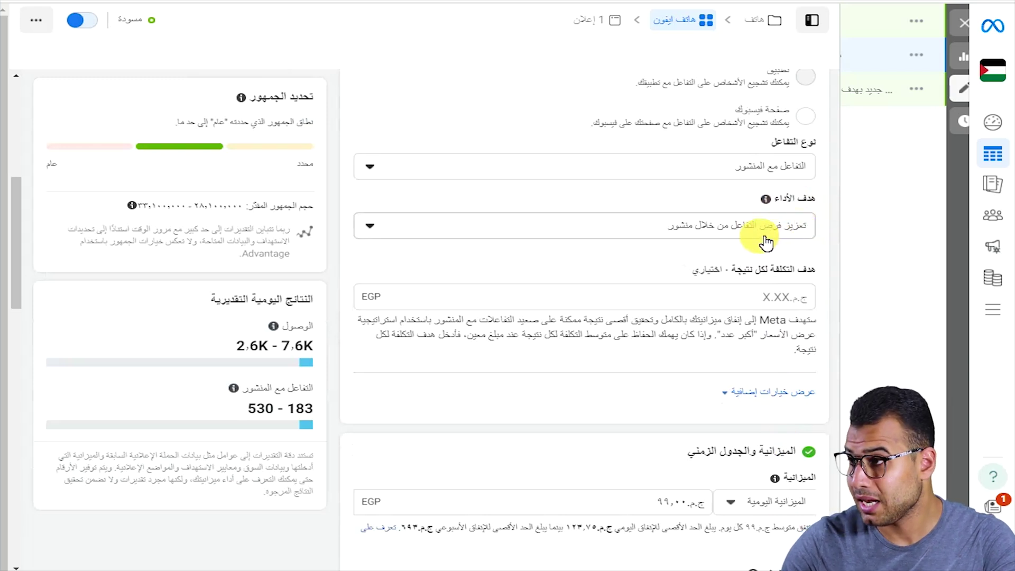
scroll(761, 248, down, 2)
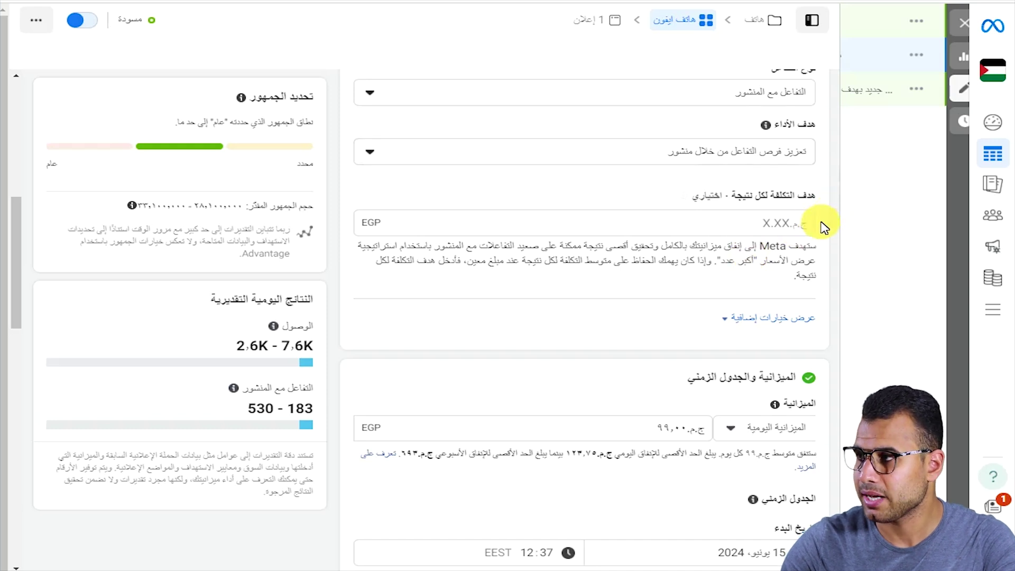
drag(812, 197, 736, 209)
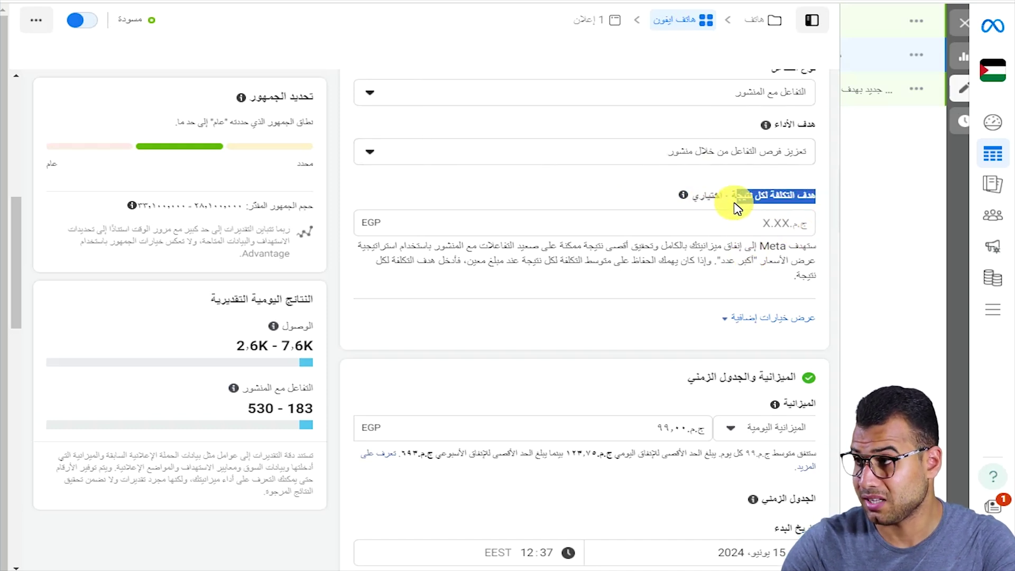
scroll(737, 211, down, 4)
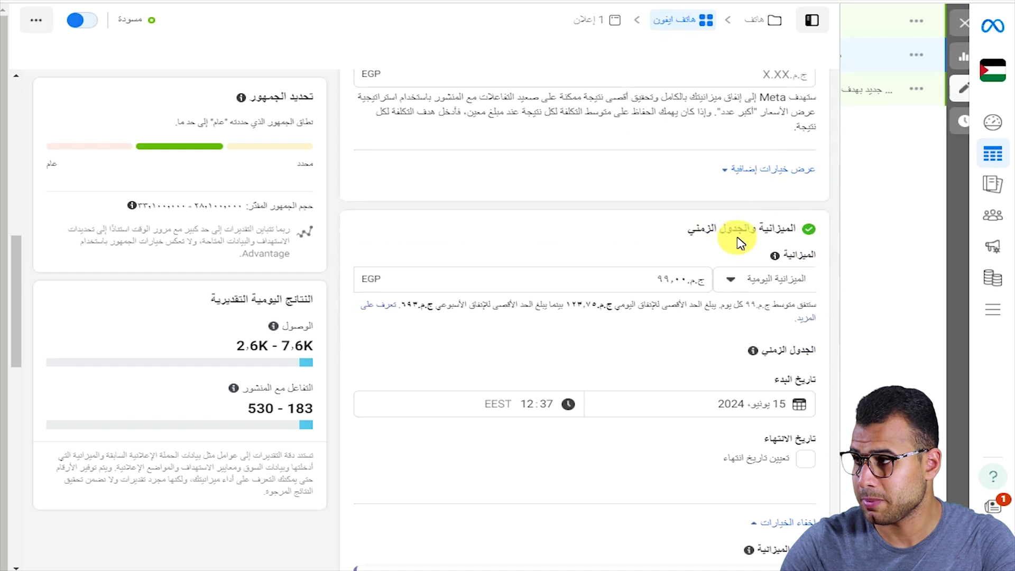
click(796, 170)
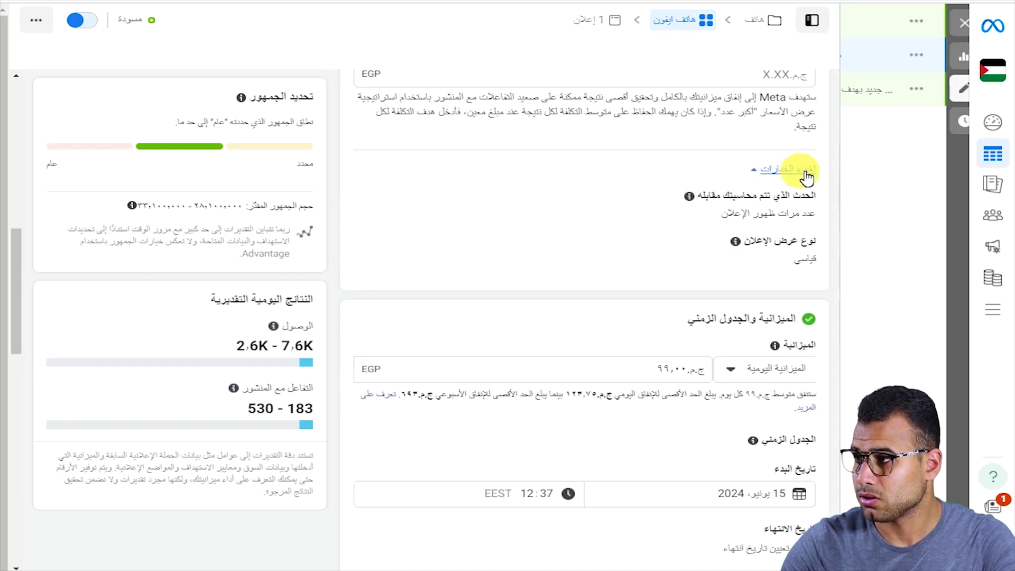
drag(818, 197, 720, 197)
drag(825, 246, 682, 252)
click(810, 267)
Switch the budget type to "ميزانية الحملة كلها" (lifetime budget) and set the amount to 1,500 EGP
scroll(782, 267, down, 2)
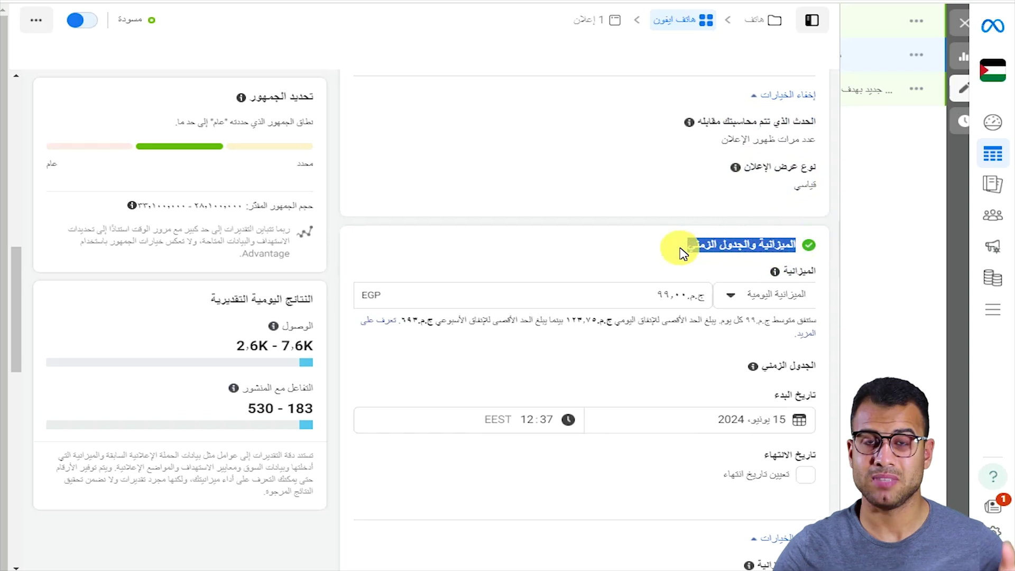
click(756, 294)
click(760, 302)
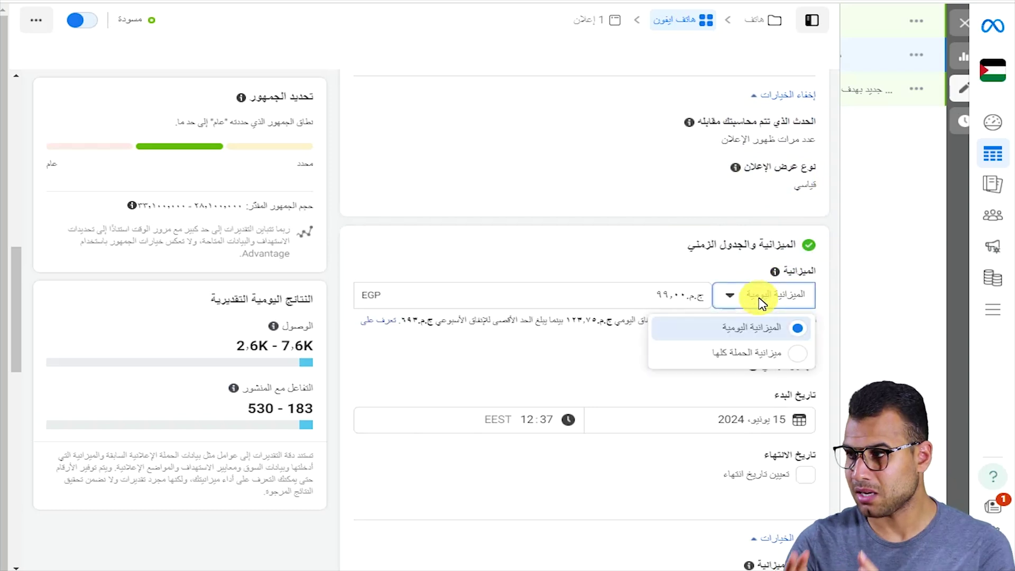
click(797, 353)
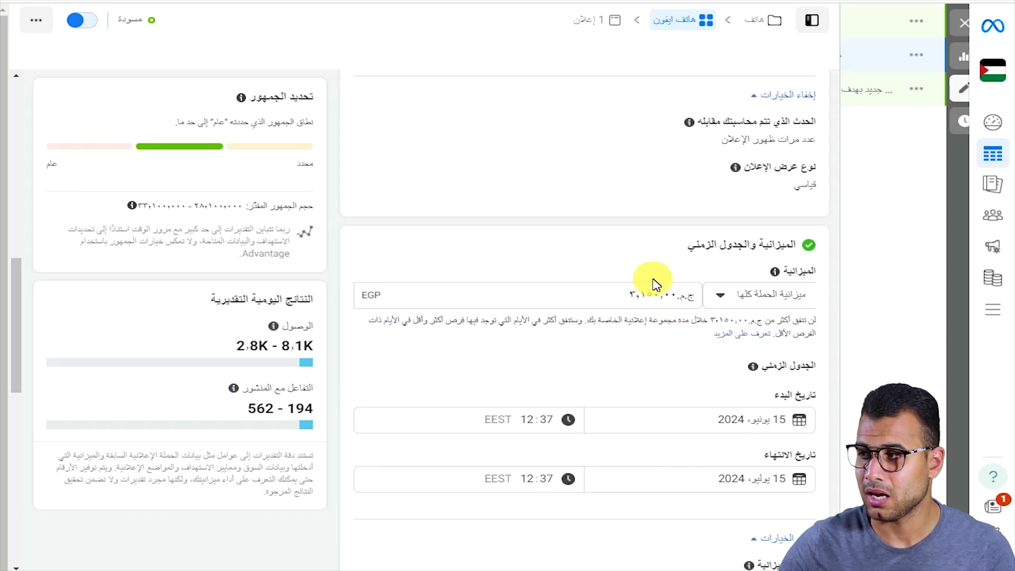
triple_click(655, 299)
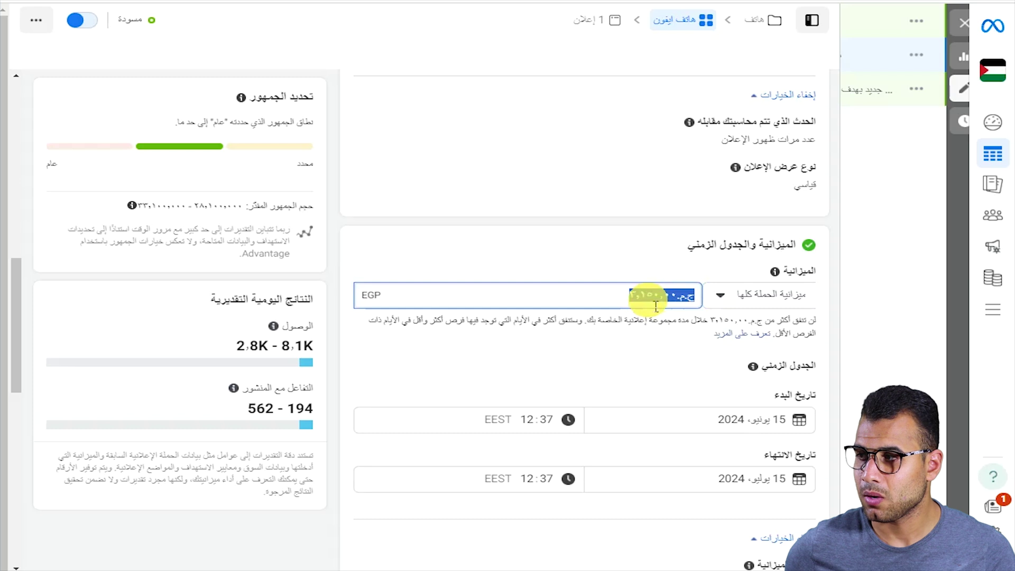
text(1500)
key(Tab)
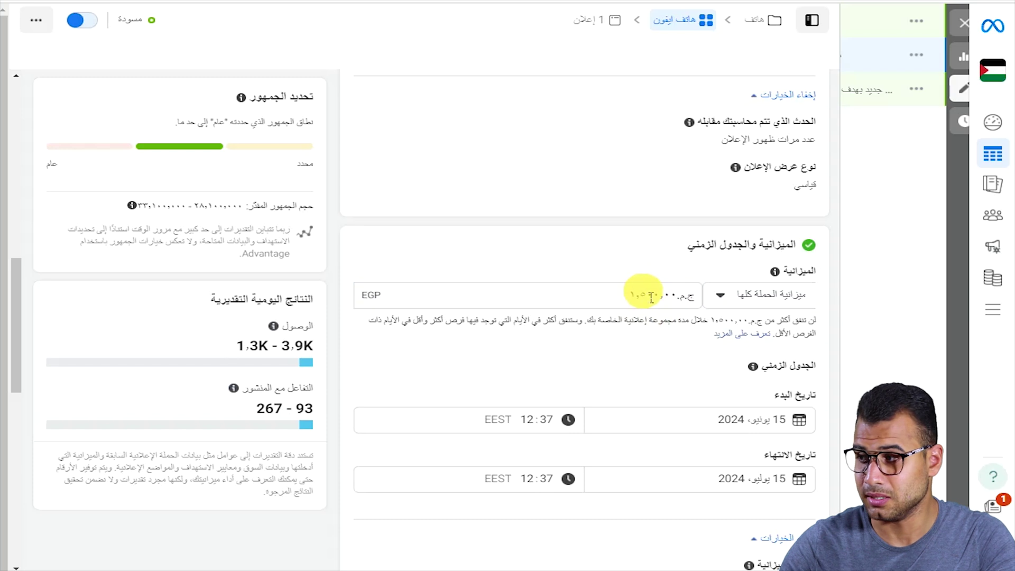
Schedule the ad set to start on 15 June 2024 and end on 25 June 2024
scroll(655, 290, down, 4)
scroll(687, 270, up, 1)
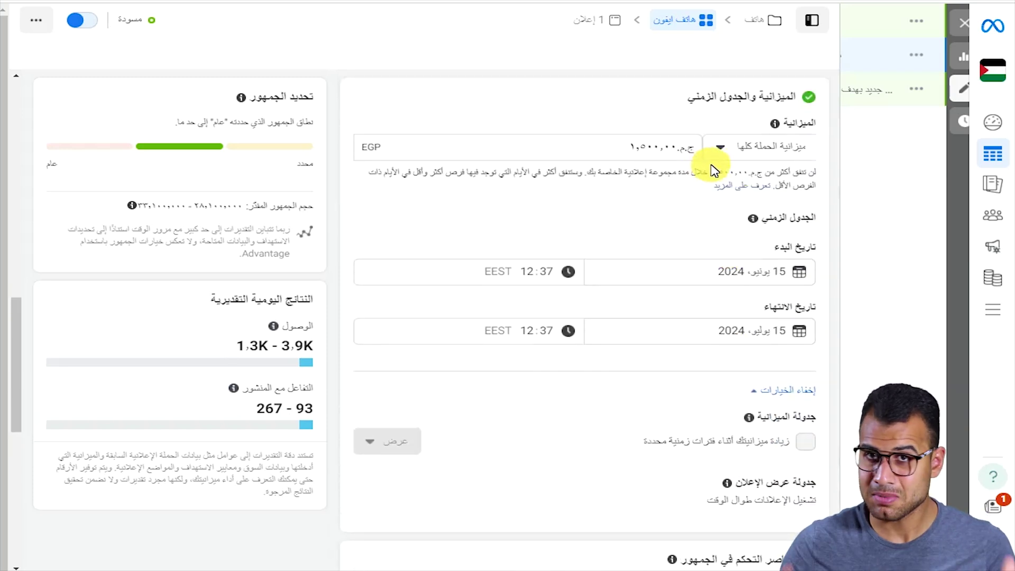
drag(817, 217, 769, 224)
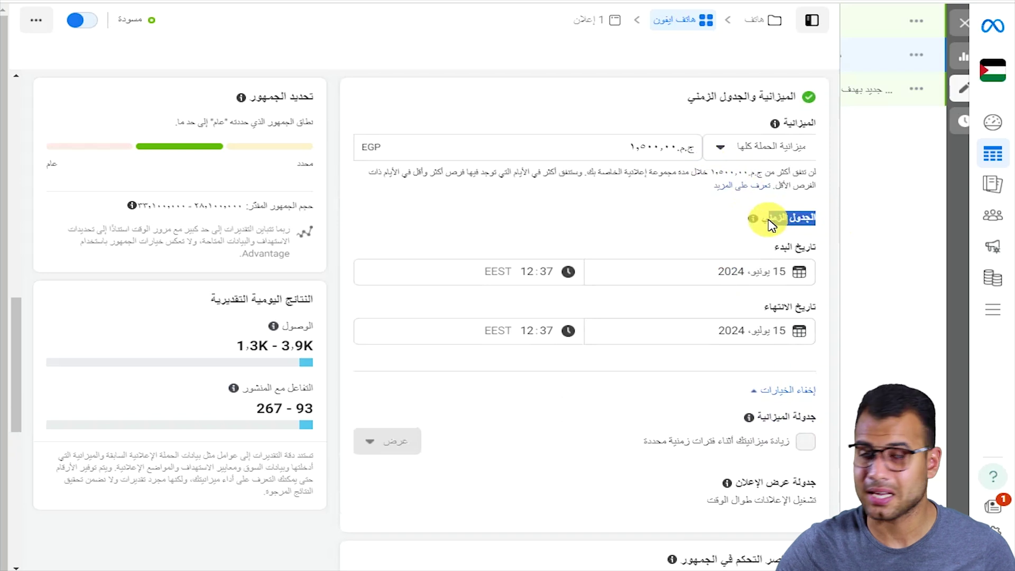
drag(813, 247, 774, 246)
drag(816, 307, 706, 315)
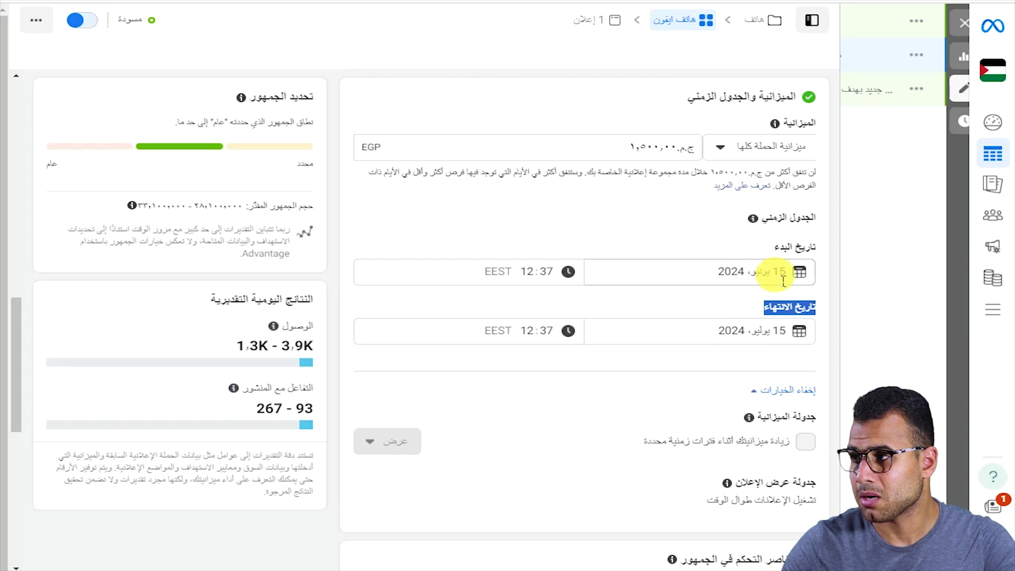
click(766, 272)
click(641, 392)
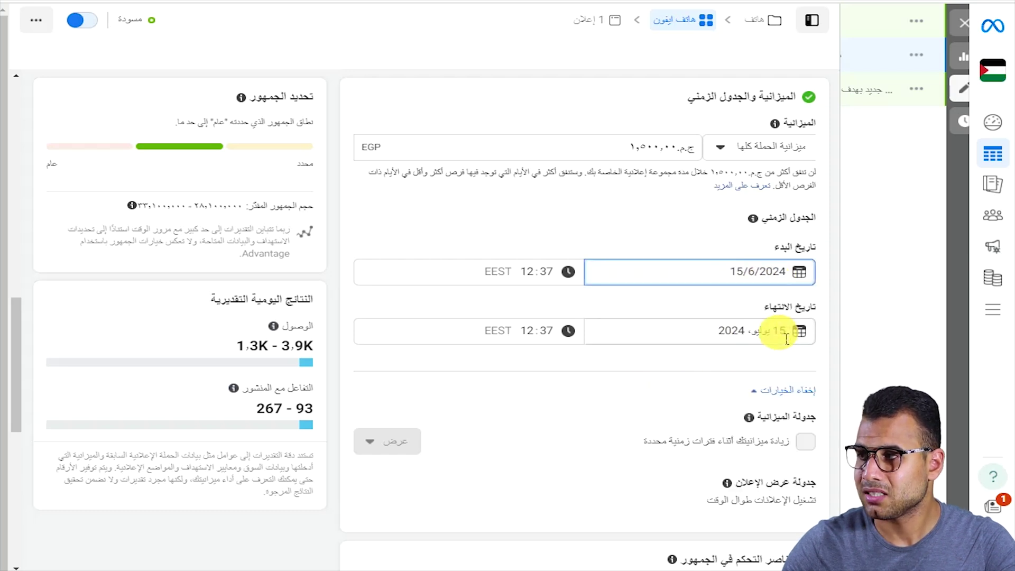
click(781, 332)
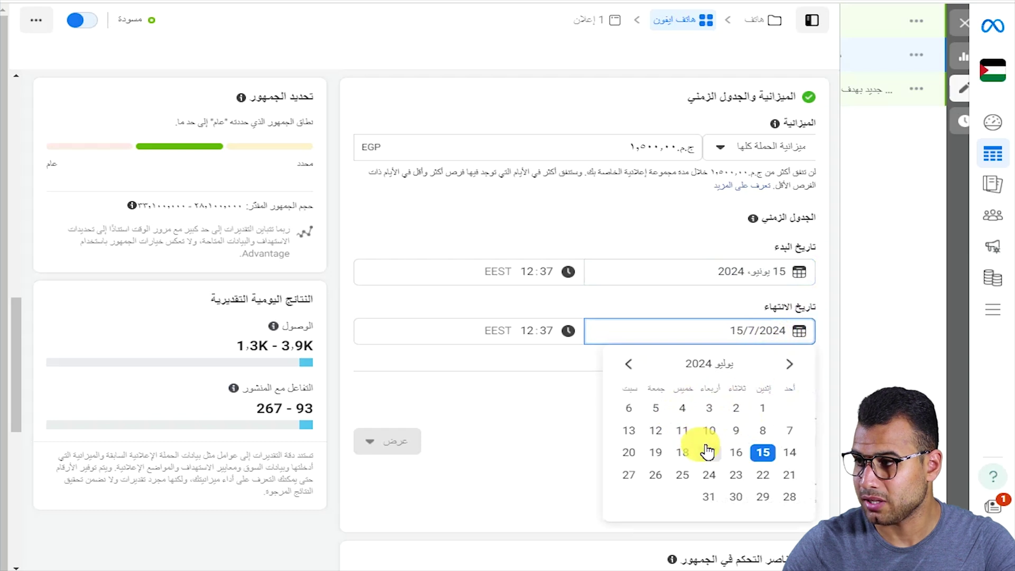
click(789, 364)
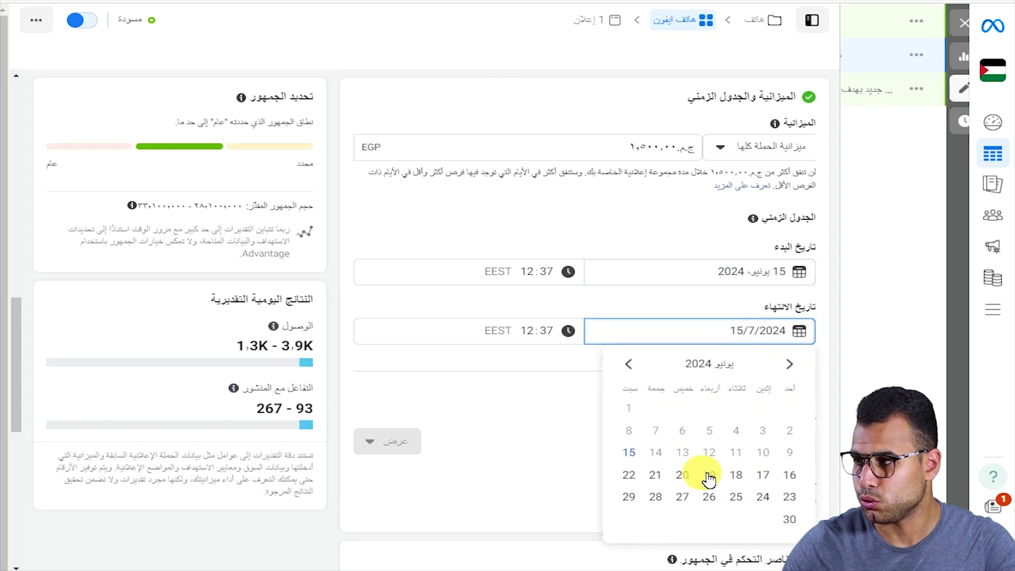
click(737, 497)
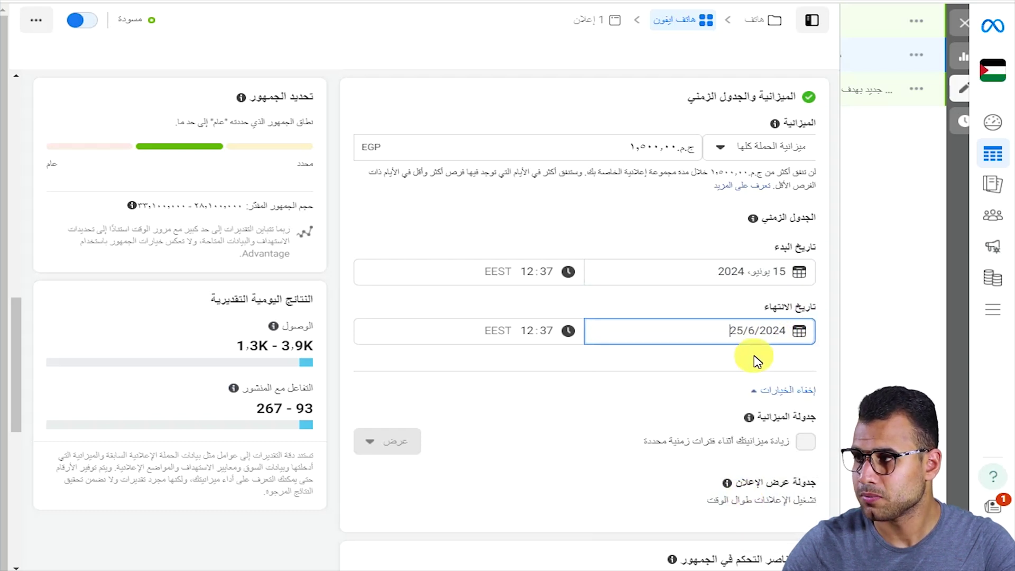
click(793, 272)
click(693, 239)
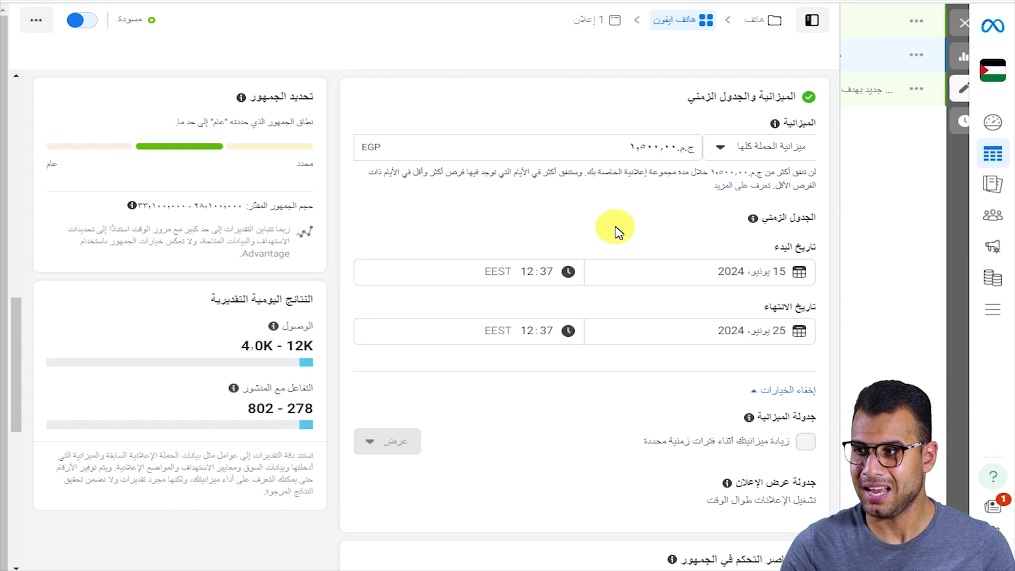
Examine the estimated daily results, the remaining schedule options and the audience controls section of the ad set
drag(296, 329, 233, 405)
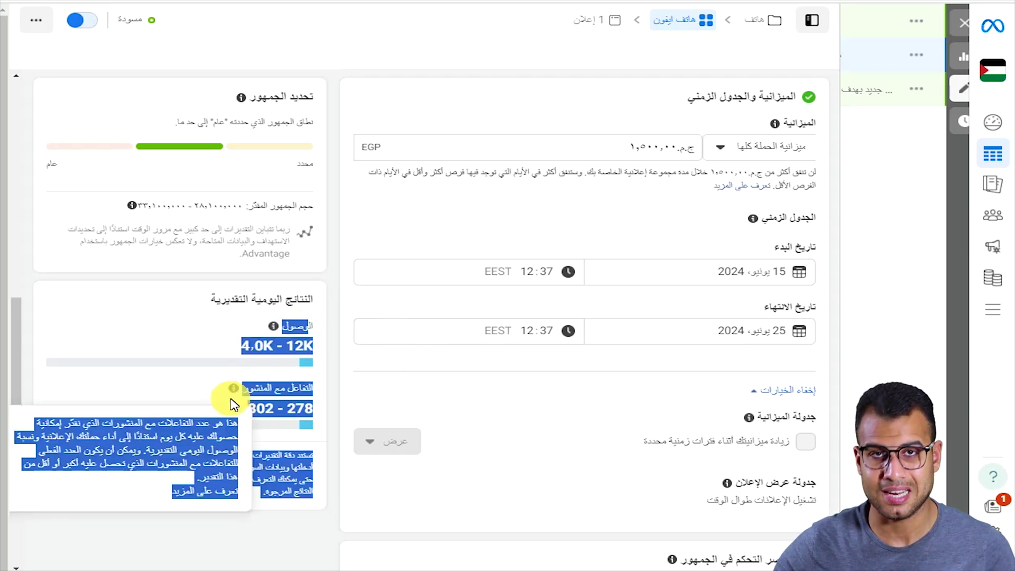
click(191, 332)
scroll(528, 333, down, 3)
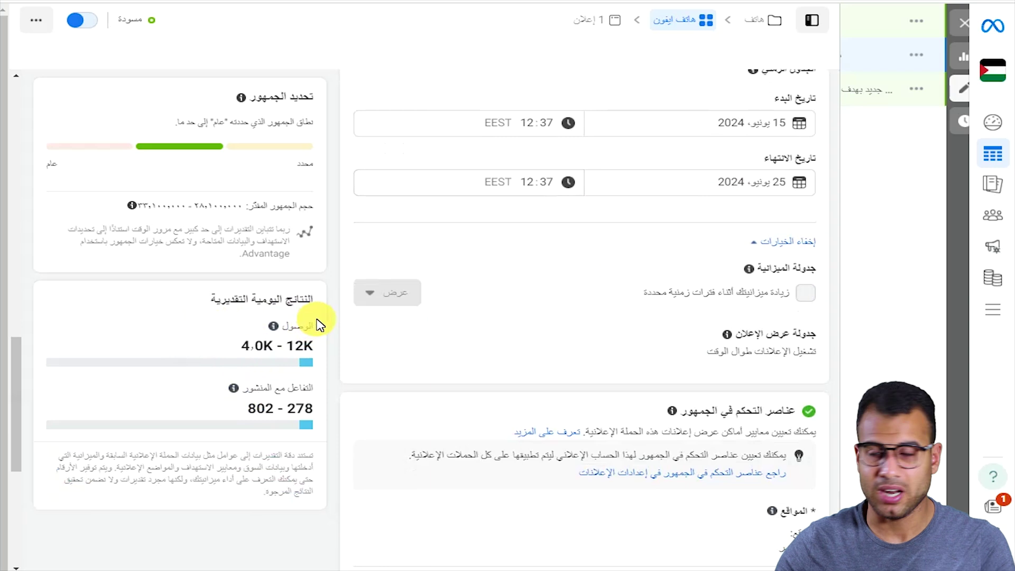
scroll(661, 224, up, 1)
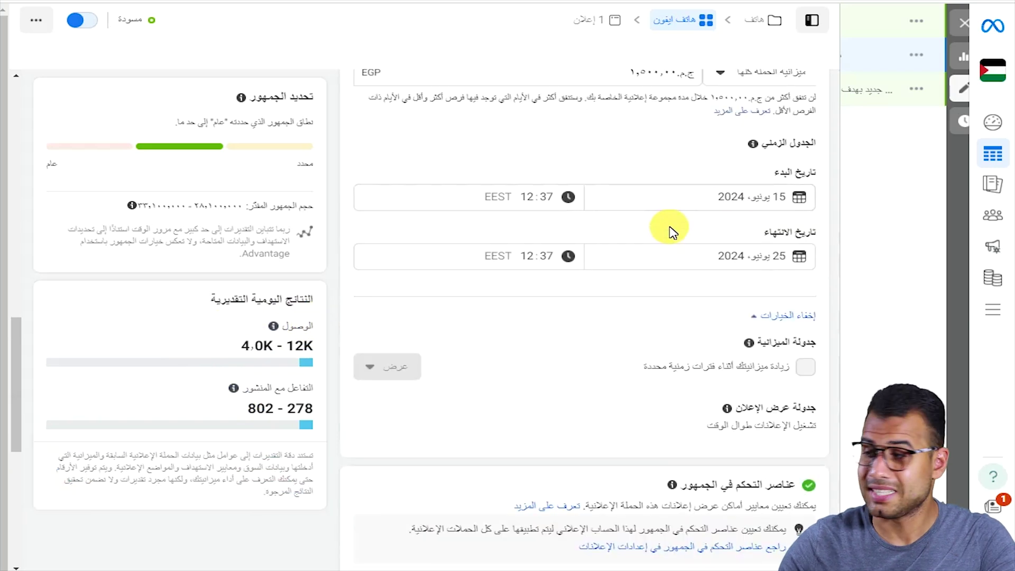
scroll(670, 229, down, 3)
mouse_move(747, 276)
scroll(818, 280, down, 2)
drag(795, 261, 681, 263)
scroll(721, 286, down, 2)
scroll(721, 286, down, 1)
mouse_move(797, 220)
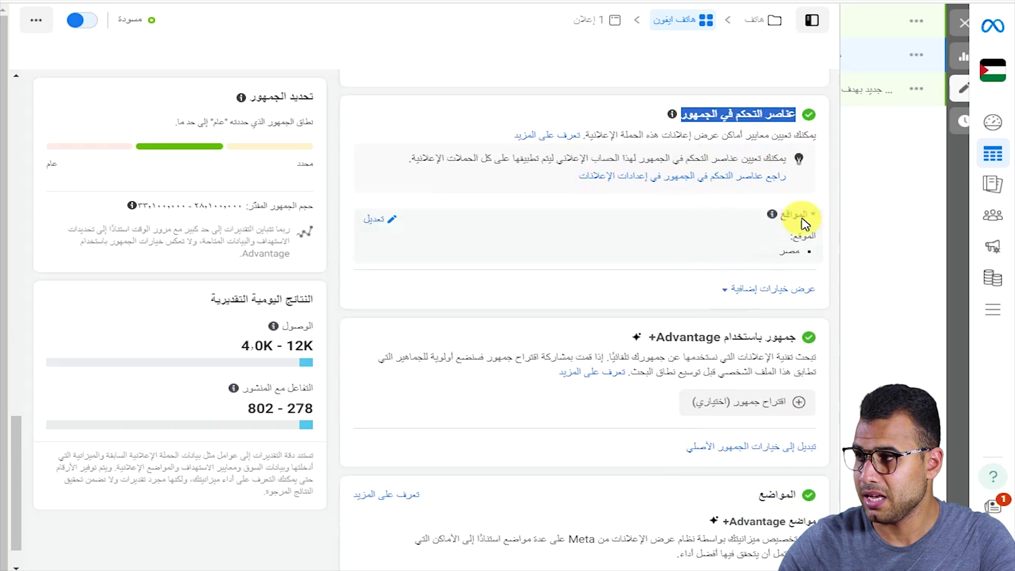
Edit the audience locations, search for "القاهره" and include the first matching place in place of all of Egypt
click(392, 227)
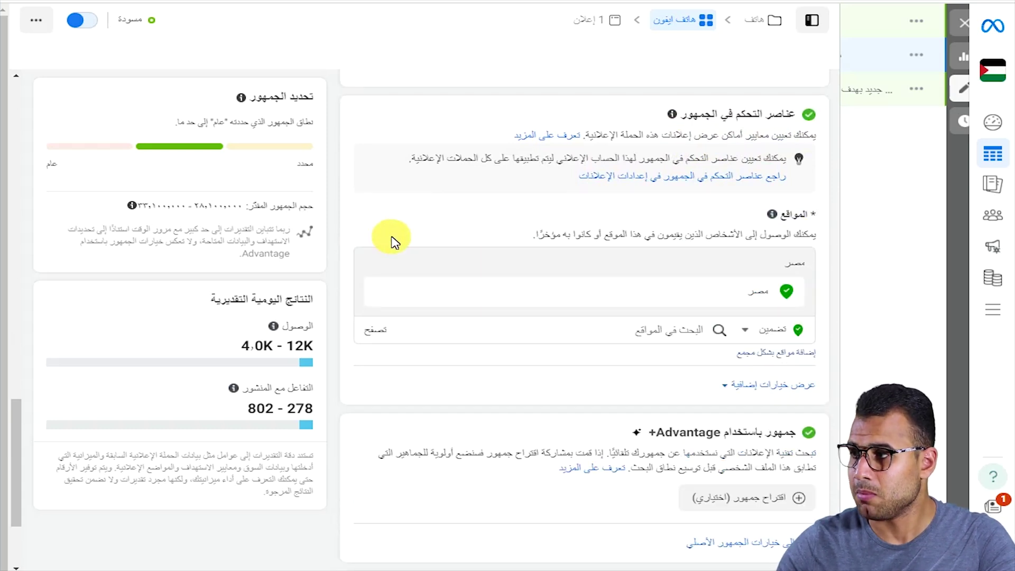
mouse_move(667, 302)
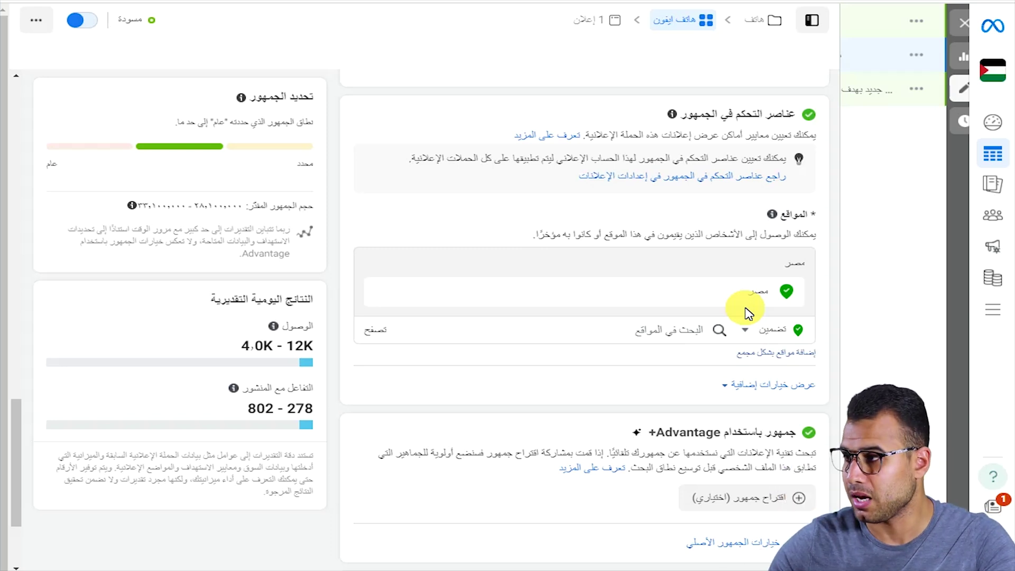
mouse_move(729, 301)
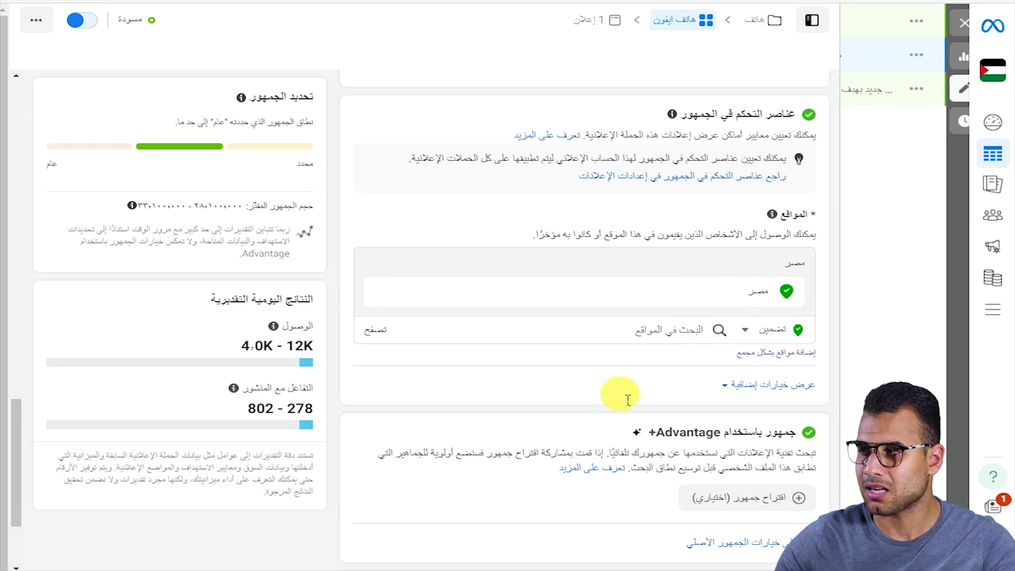
click(648, 330)
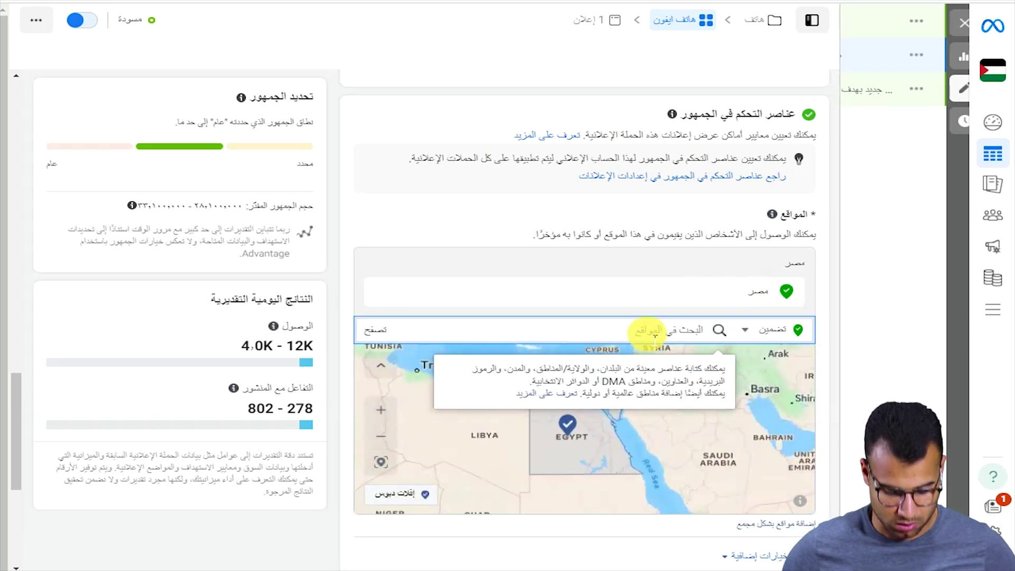
text(ا)
key(BackSpace)
text(القاهره)
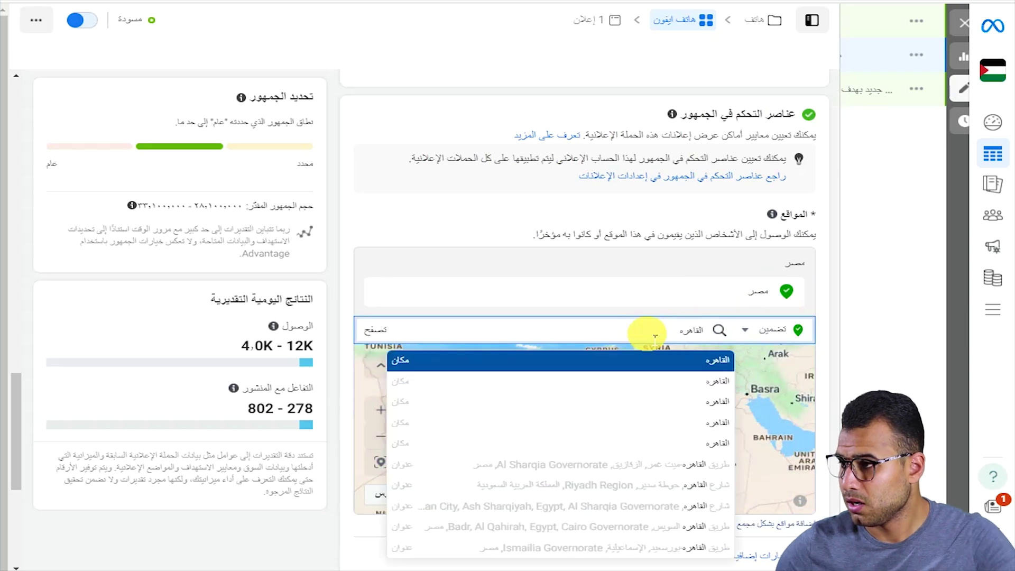
click(707, 370)
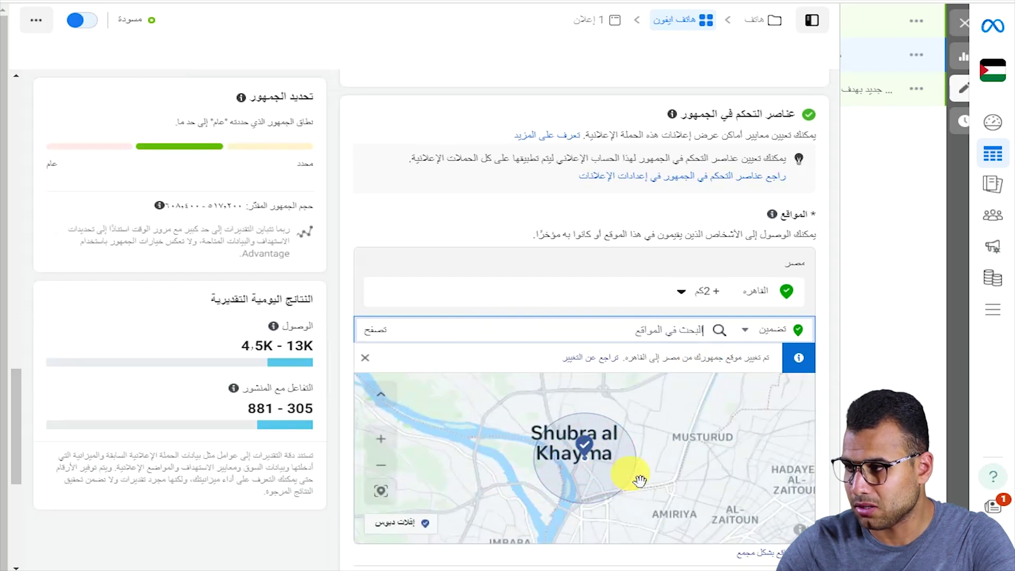
Inspect the targeted area around "القاهره" on the map and set its radius to 67 km
scroll(593, 480, down, 4)
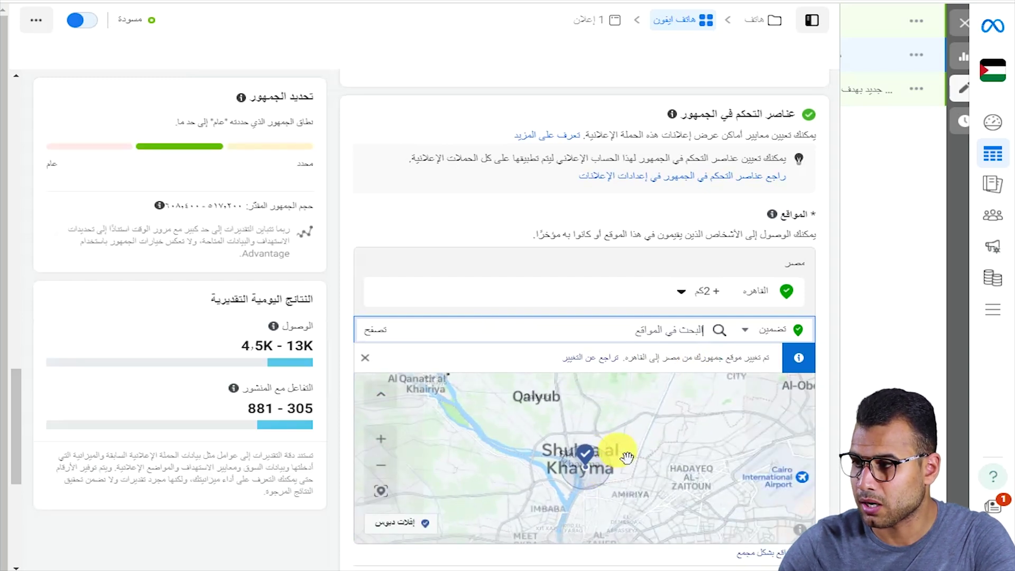
drag(625, 491, 627, 465)
scroll(624, 460, up, 5)
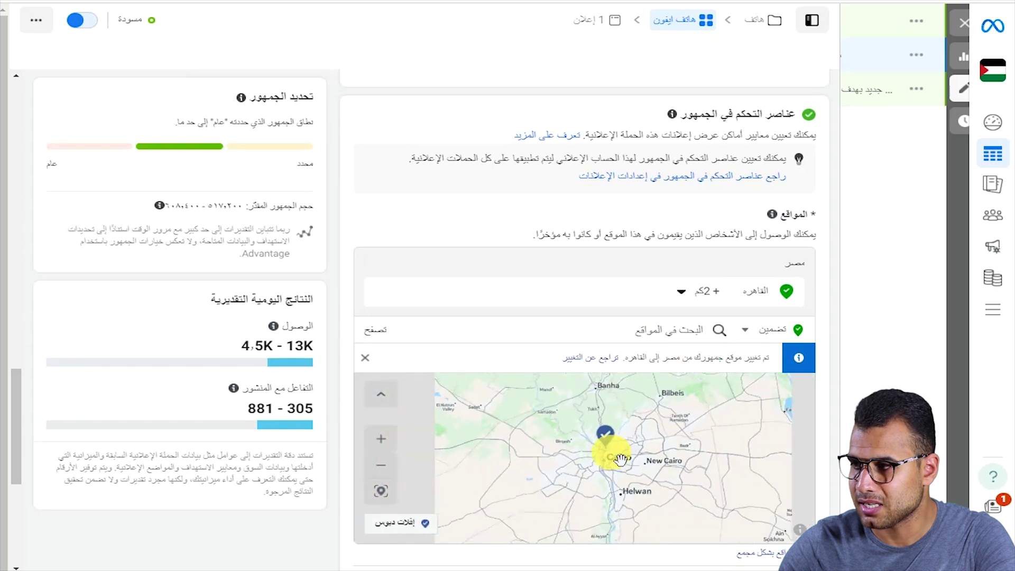
scroll(593, 494, down, 2)
scroll(582, 497, up, 4)
scroll(605, 484, down, 2)
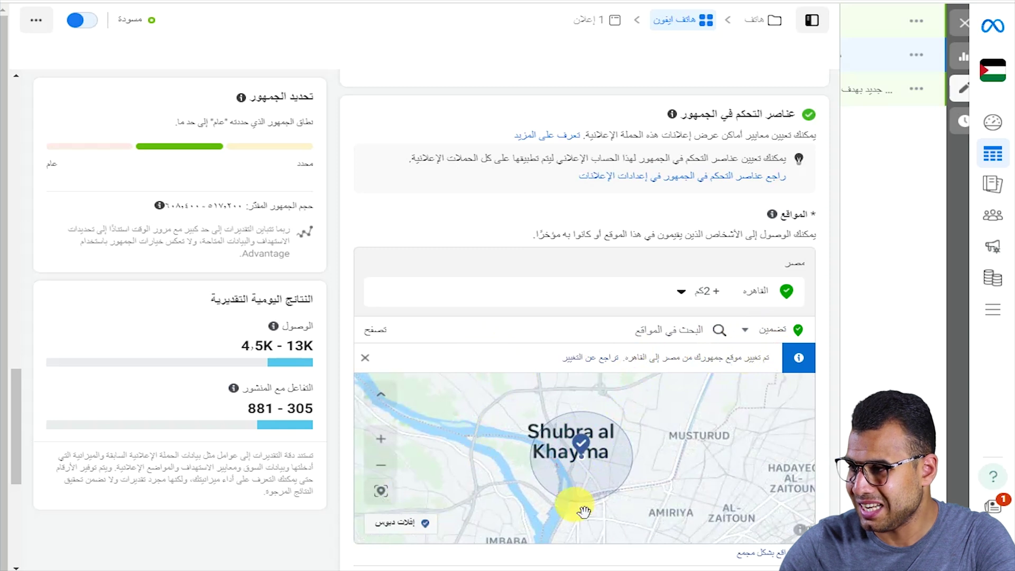
scroll(734, 508, down, 2)
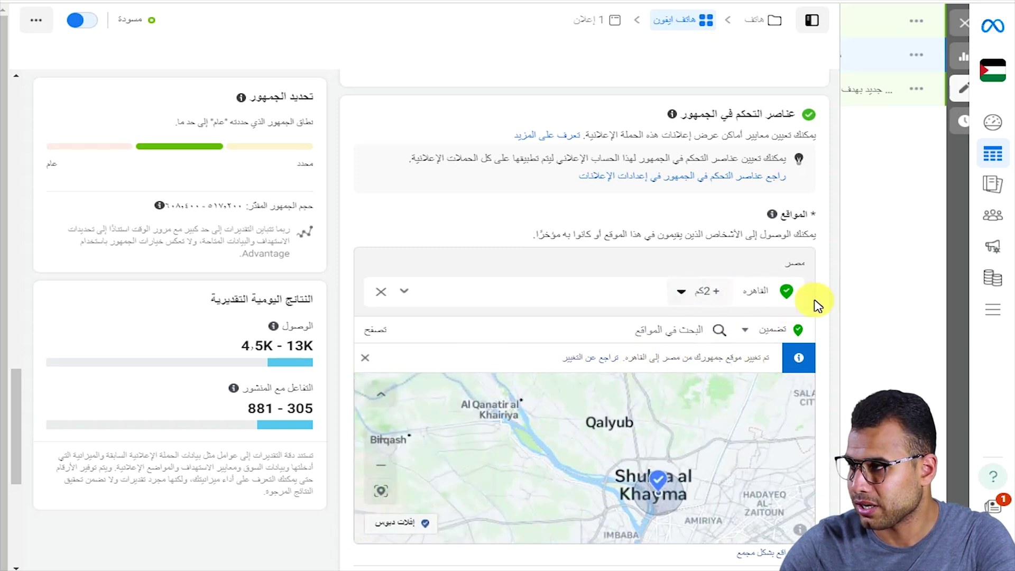
click(702, 294)
drag(718, 340, 675, 341)
click(675, 337)
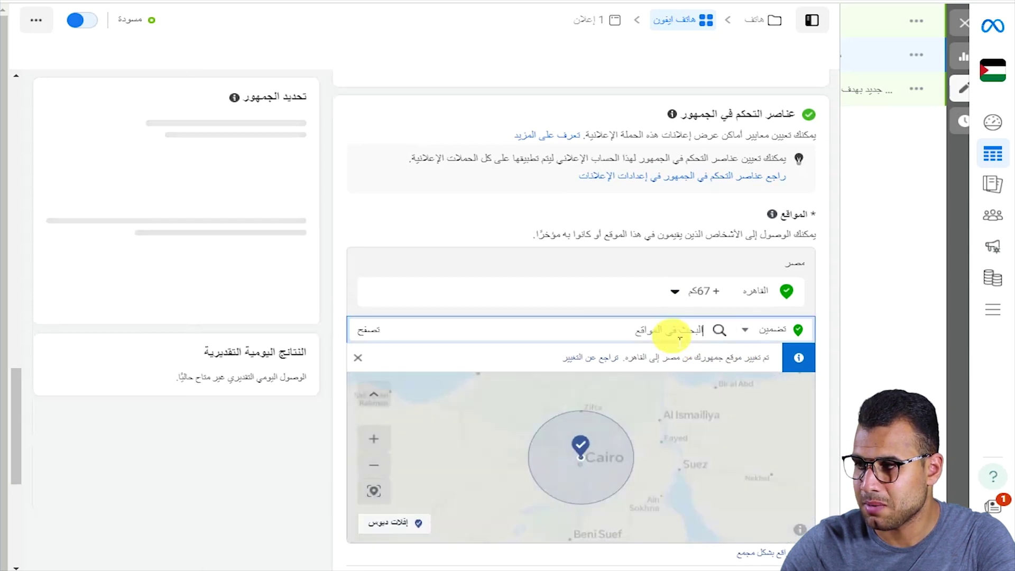
Reduce the targeting radius around "القاهره" to 1 km and inspect the covered area on the map
click(684, 292)
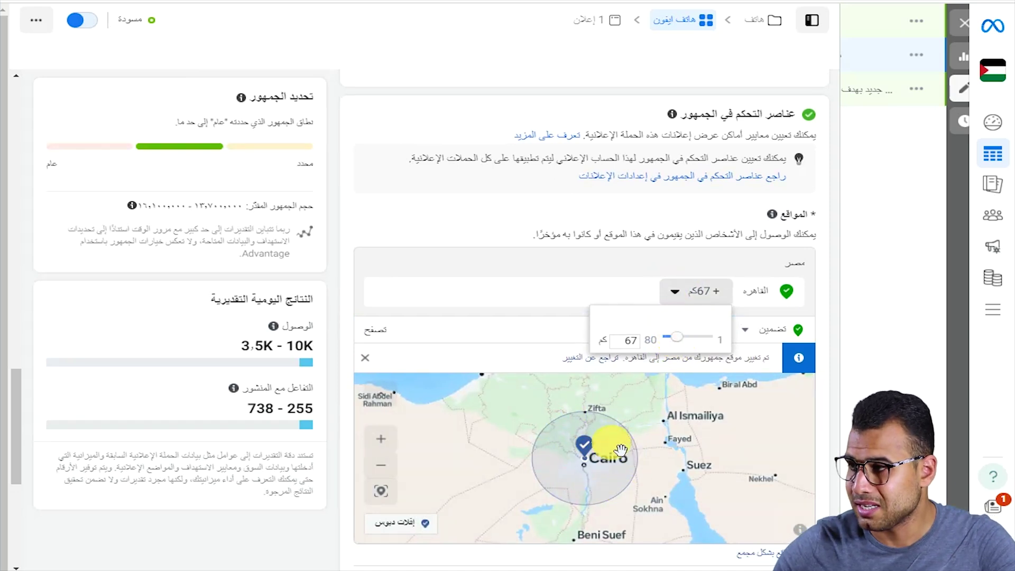
drag(682, 350, 667, 349)
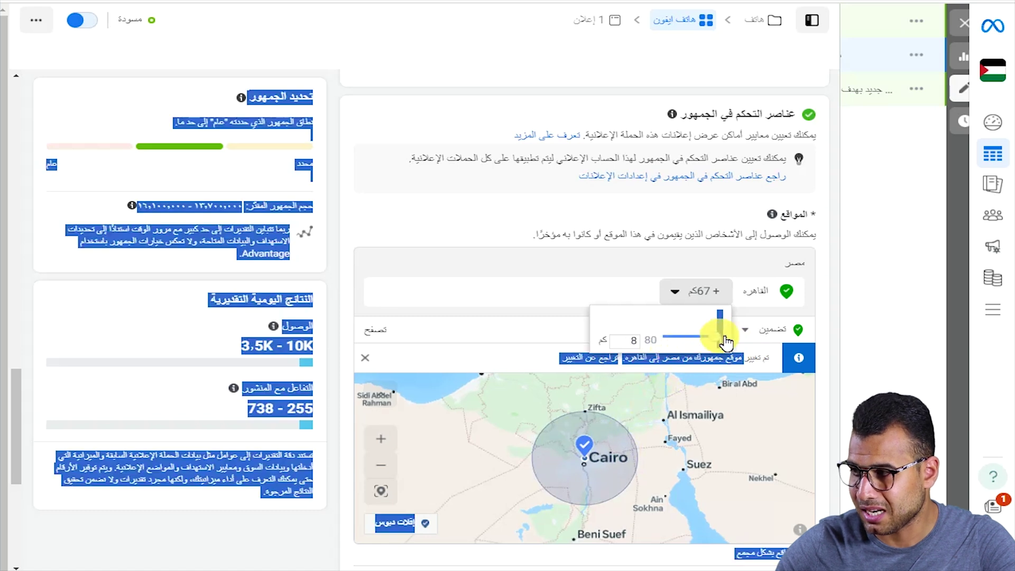
click(653, 332)
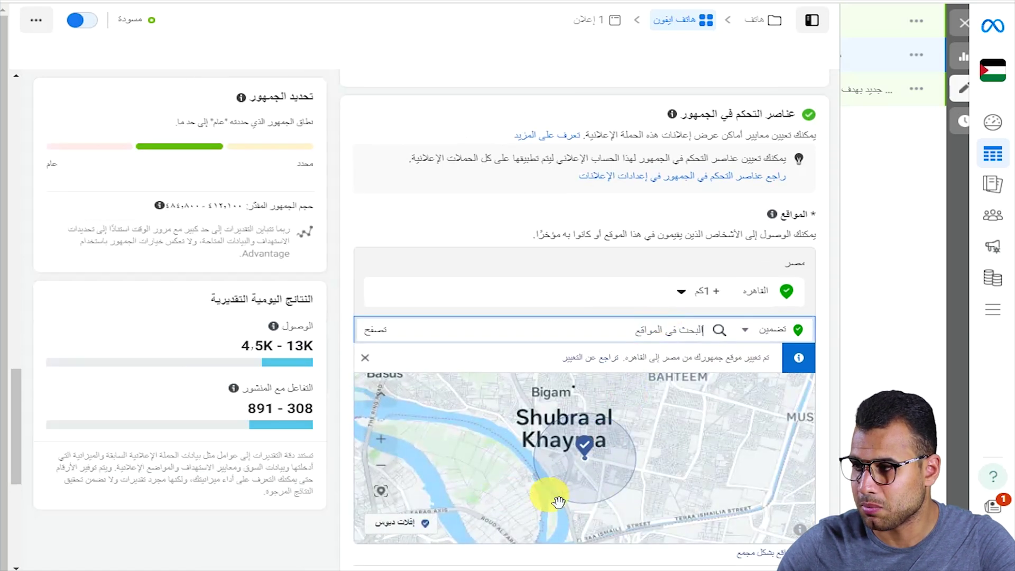
scroll(640, 446, down, 2)
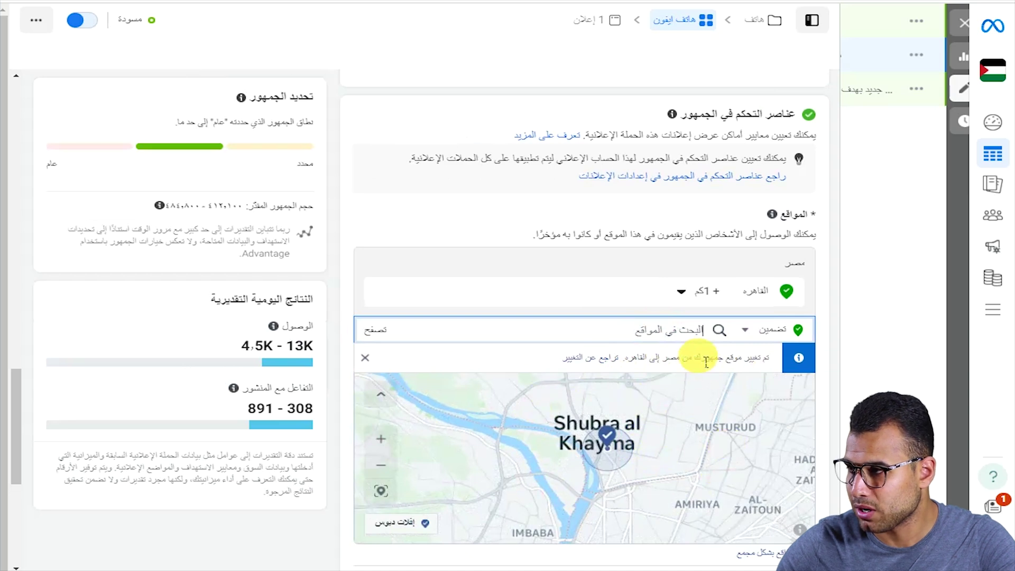
Set the targeting radius around "القاهره" to 31 km and check the covered area on the map
click(686, 291)
drag(713, 346, 675, 374)
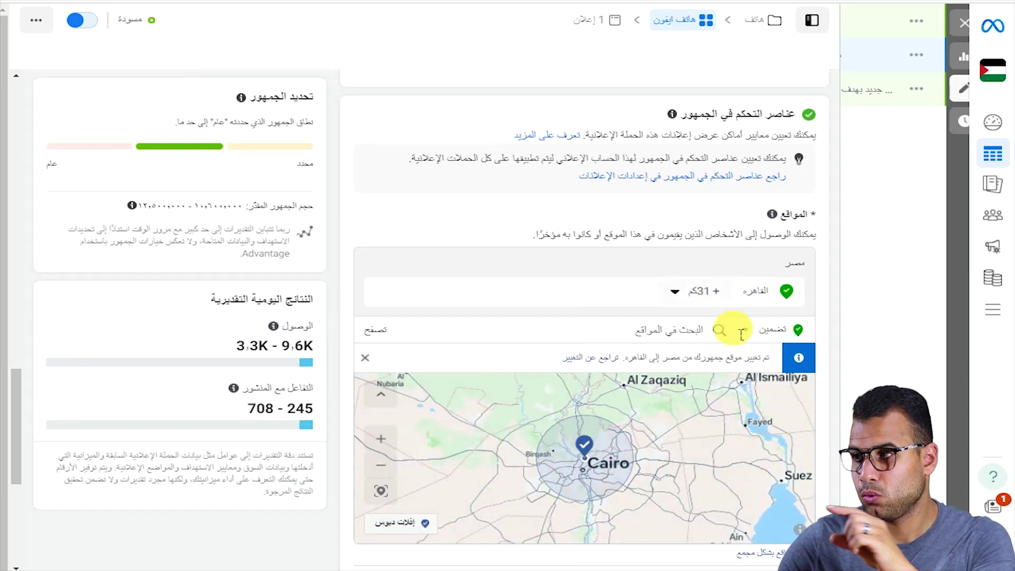
scroll(740, 393, down, 3)
scroll(820, 398, down, 3)
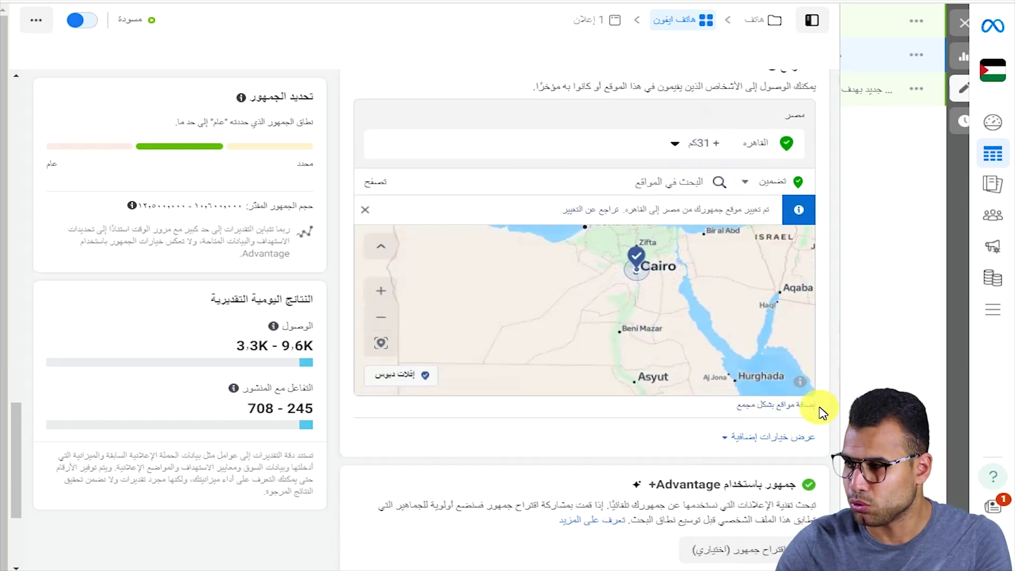
Show the additional audience control options, keep the minimum age at 18 and check the custom audience exclusion field
scroll(819, 418, down, 2)
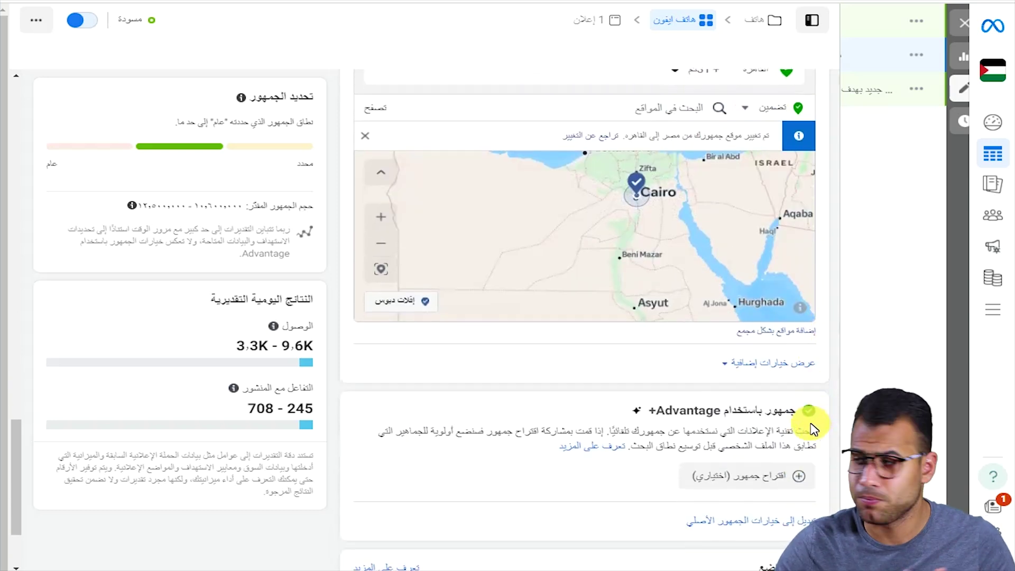
click(793, 364)
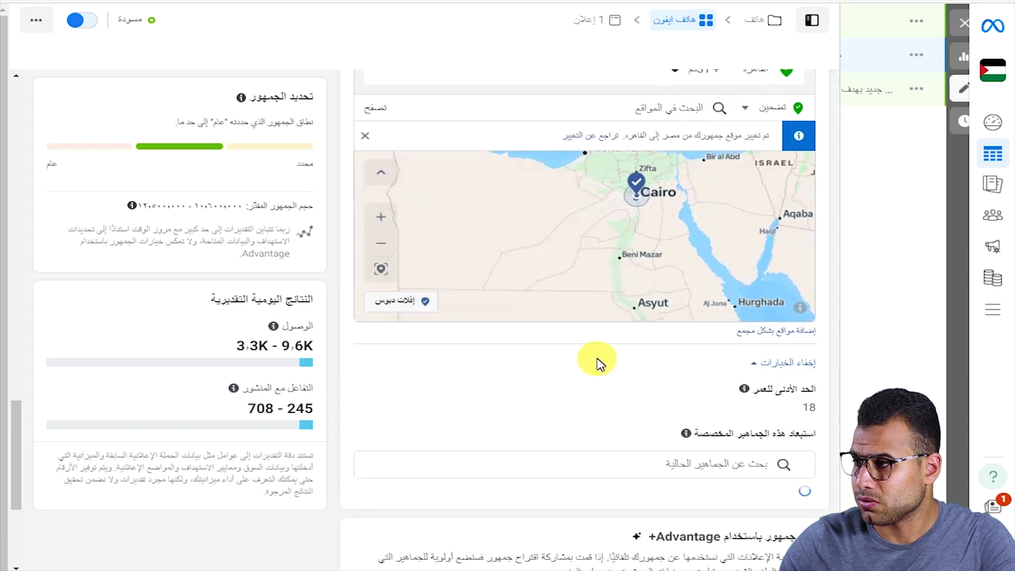
scroll(783, 373, down, 2)
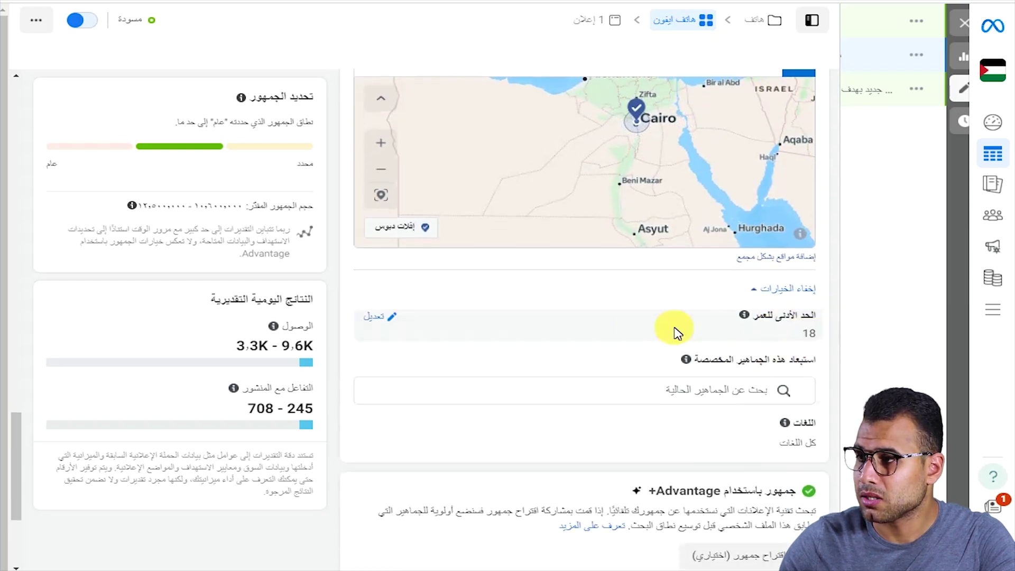
click(380, 317)
click(791, 347)
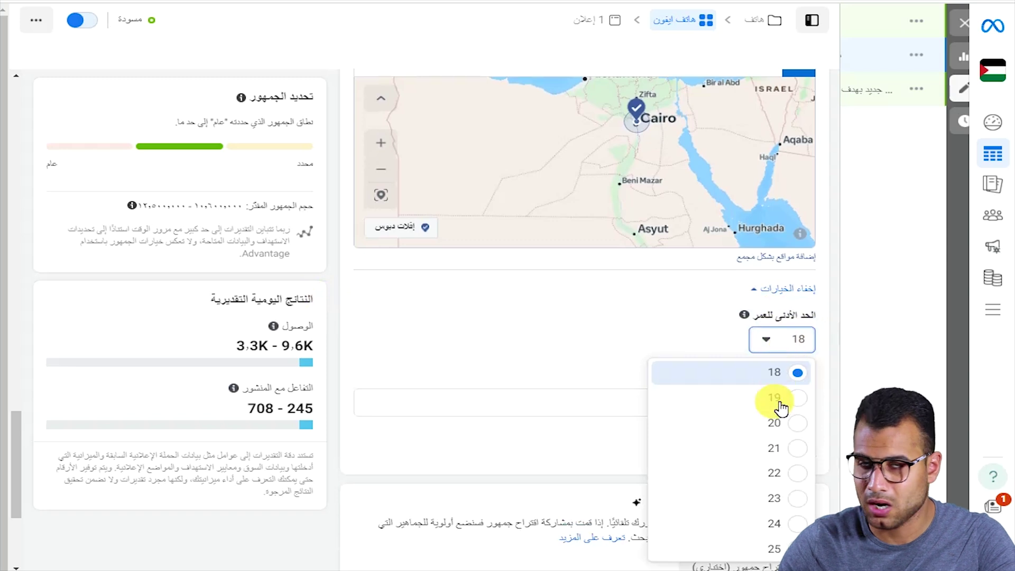
click(823, 427)
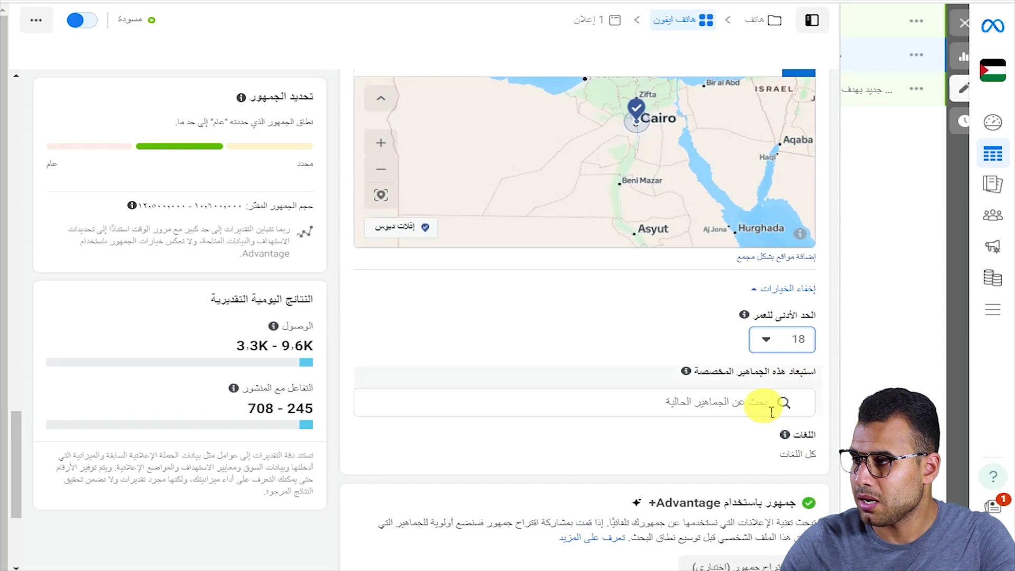
click(682, 403)
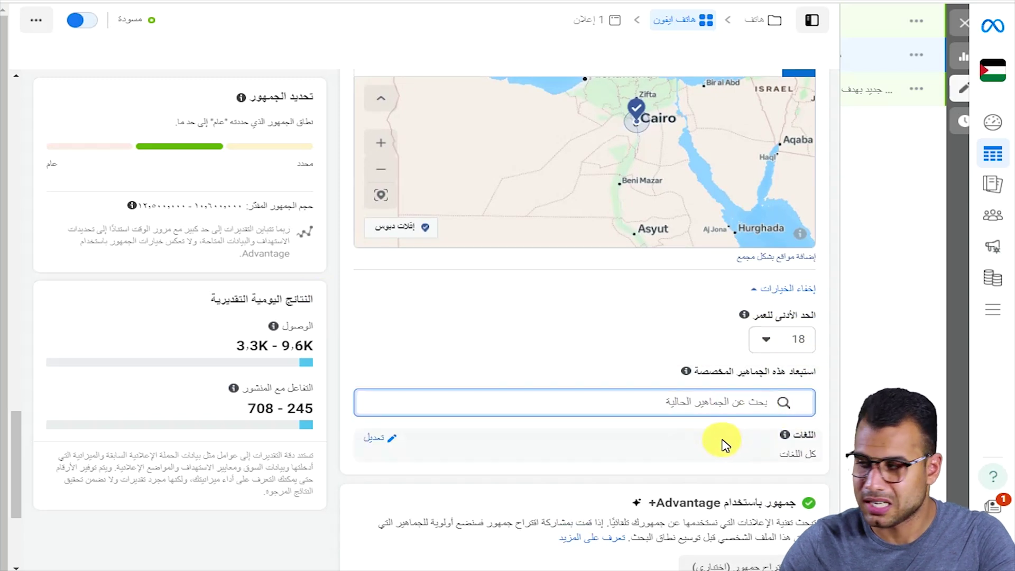
scroll(747, 426, down, 3)
click(824, 355)
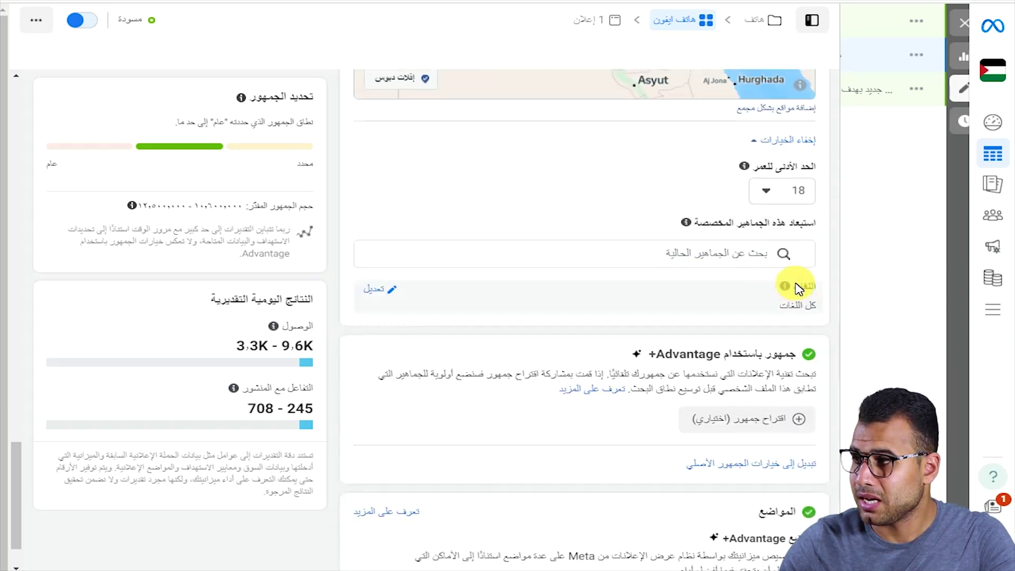
Restrict the audience languages to "العربية" and "الإنجليزية (الكل)"
mouse_move(793, 288)
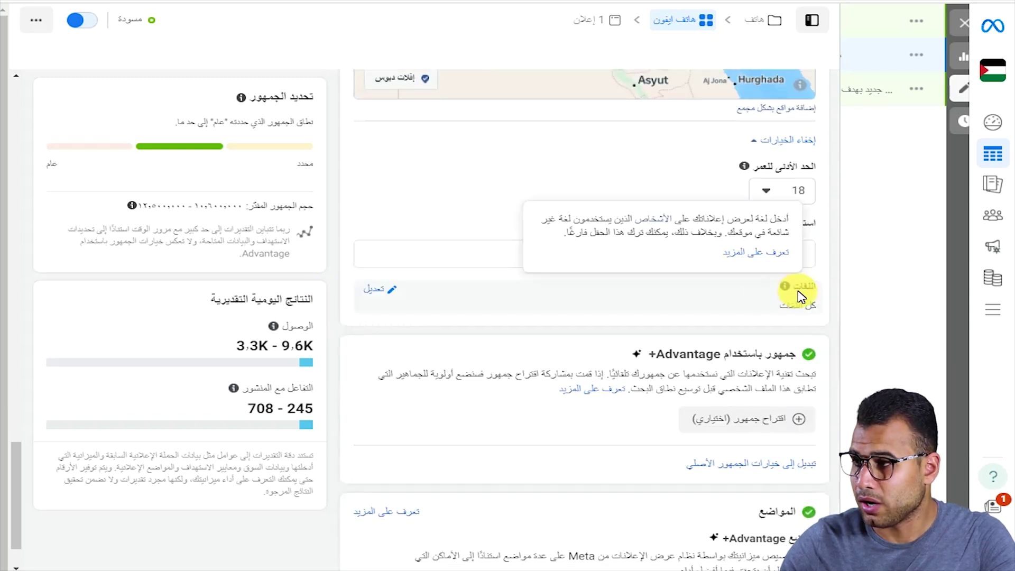
click(375, 290)
click(776, 315)
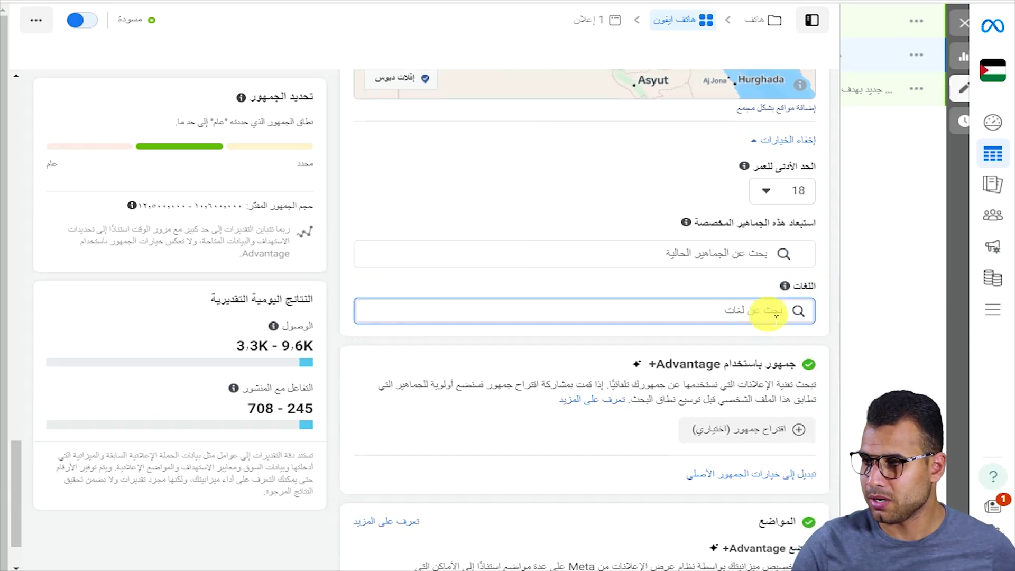
text(العربي)
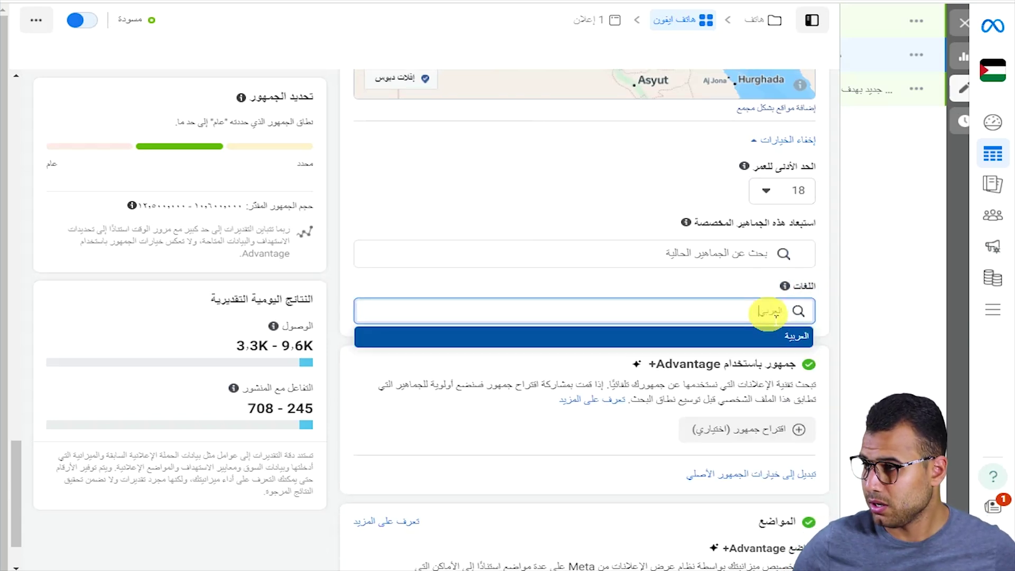
click(770, 335)
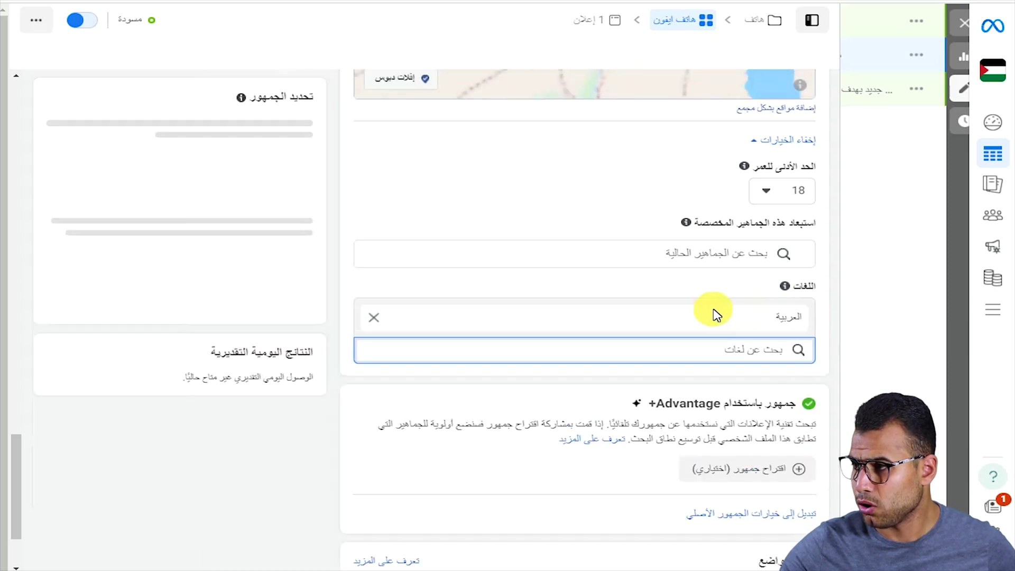
text(الإ)
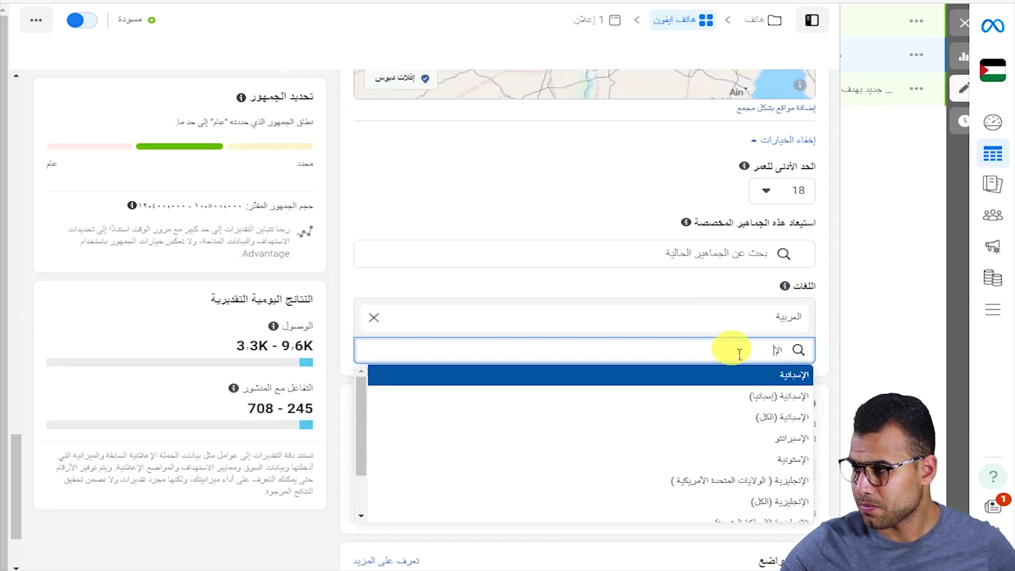
text(نج)
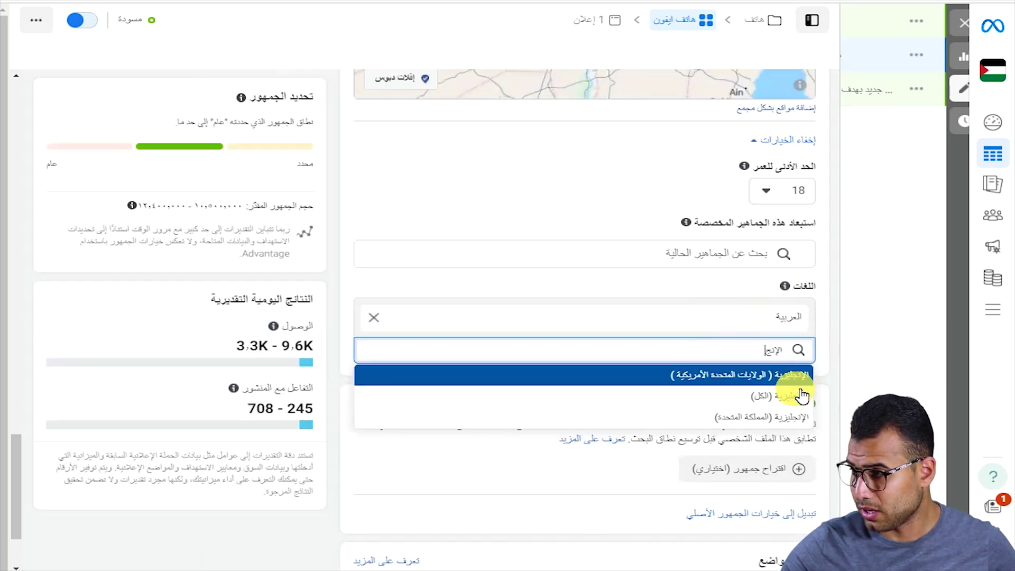
click(759, 400)
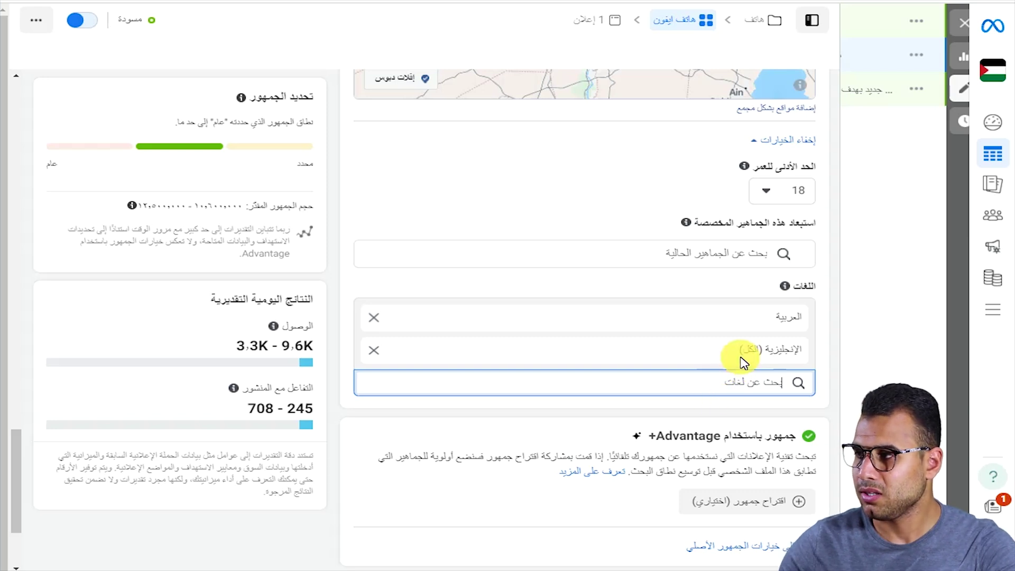
Open the optional audience suggestion for the Advantage+ audience and read the Advantage+ explanation
scroll(740, 359, down, 3)
click(800, 293)
drag(801, 294, 728, 298)
double_click(687, 290)
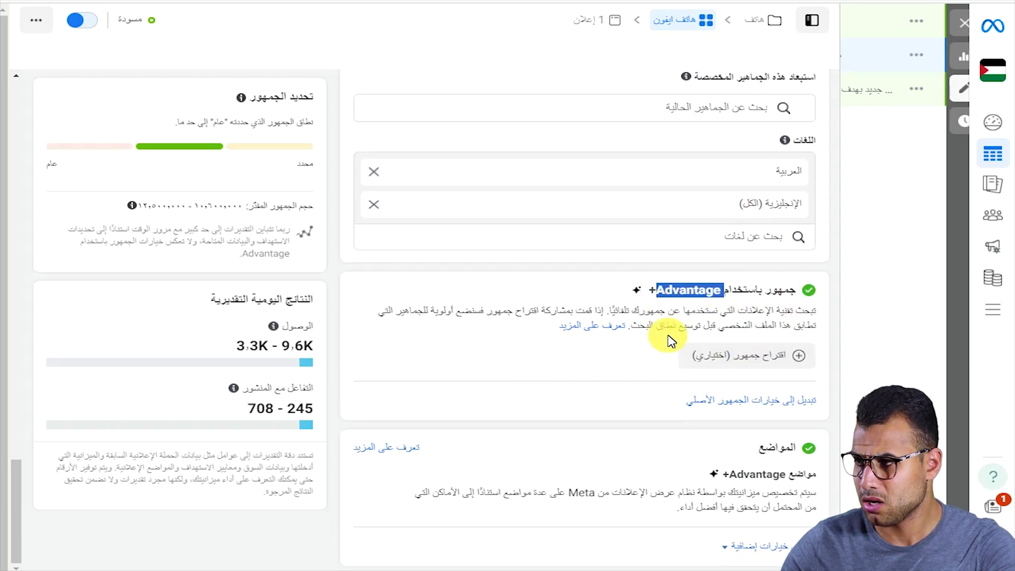
mouse_move(794, 366)
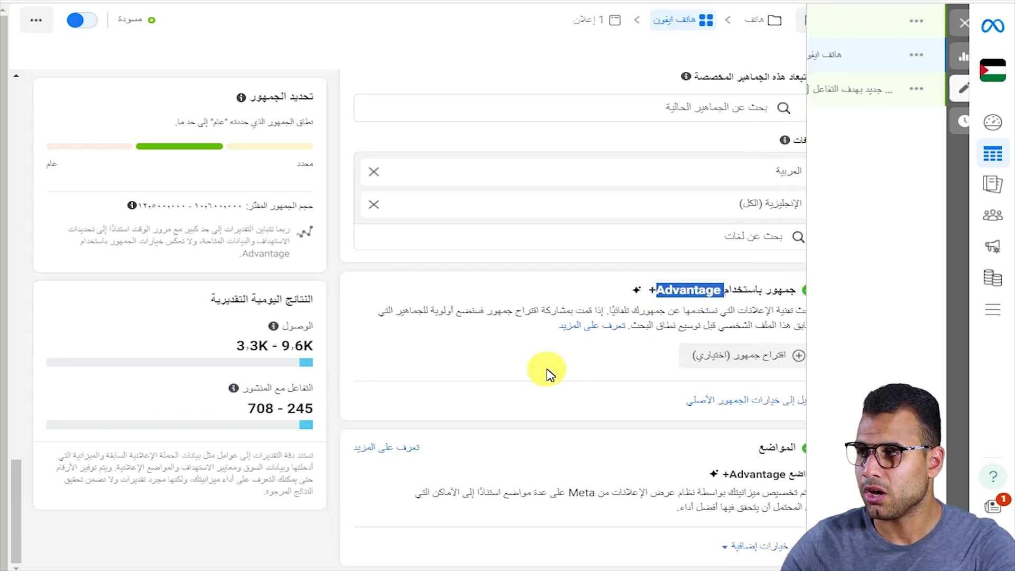
click(757, 364)
scroll(750, 328, down, 3)
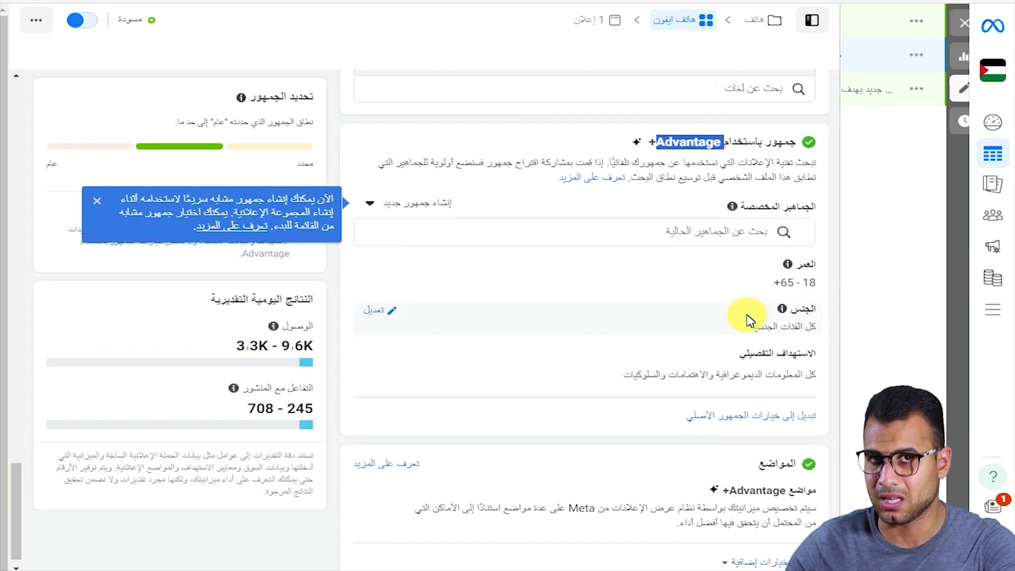
click(644, 144)
mouse_move(641, 144)
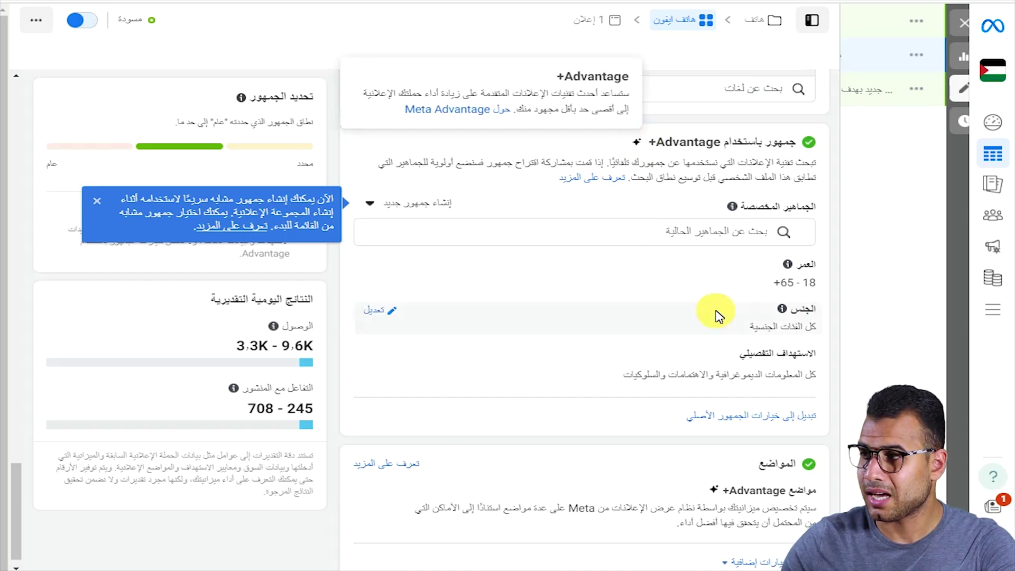
Open the suggested audience's age and gender for editing, keeping ages 18 to 65+ and all genders
click(389, 272)
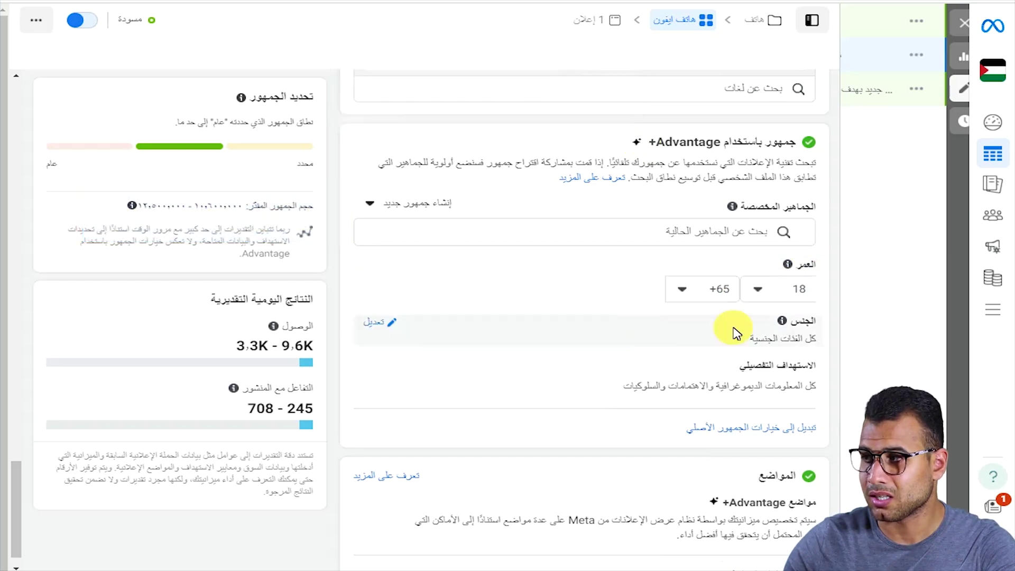
click(791, 290)
click(798, 324)
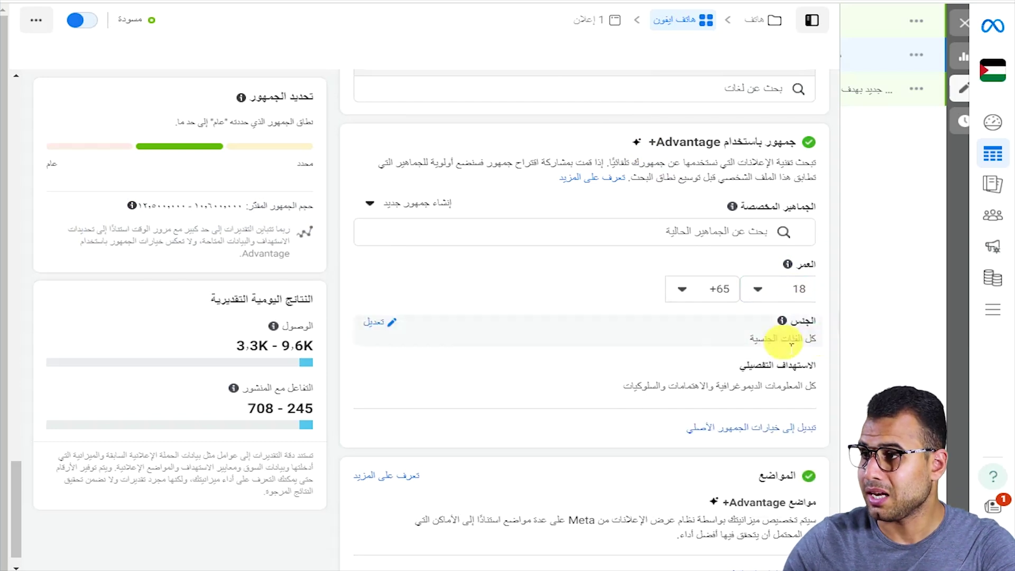
click(402, 322)
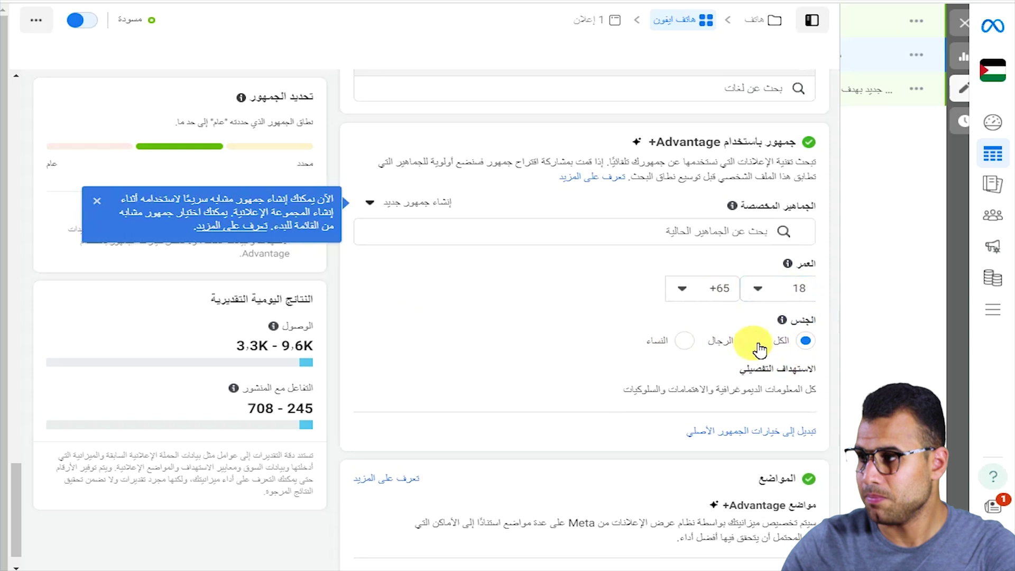
scroll(771, 383, down, 1)
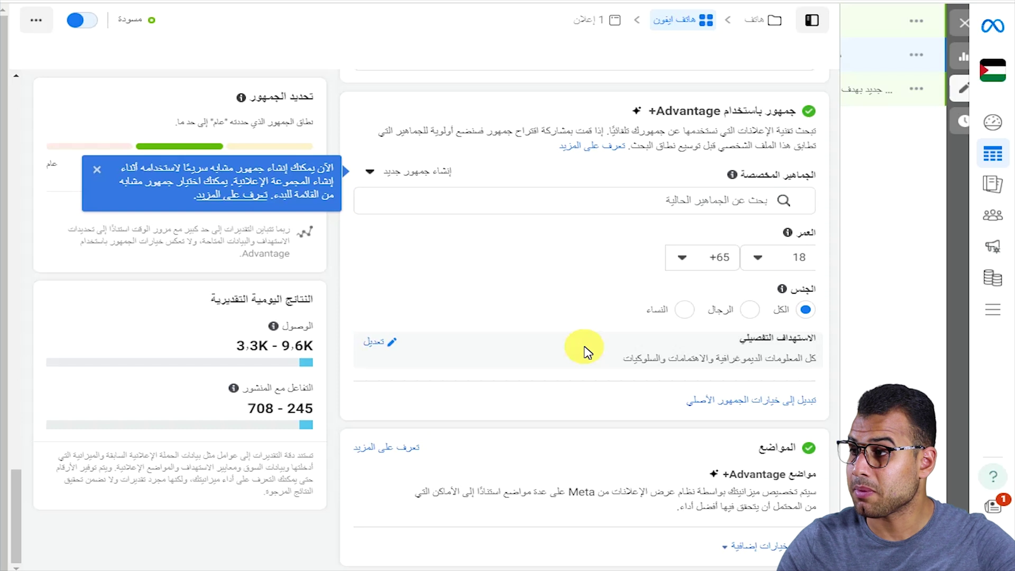
Open detailed targeting, review the Facebook page, then search for "هاتف" and add the matching interest
click(372, 343)
scroll(555, 341, down, 1)
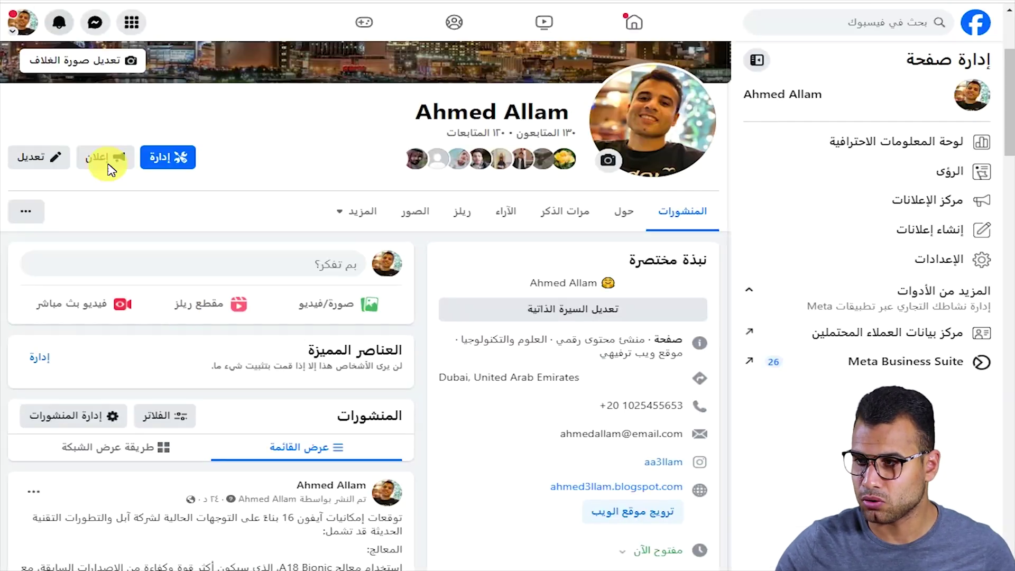
scroll(265, 239, down, 5)
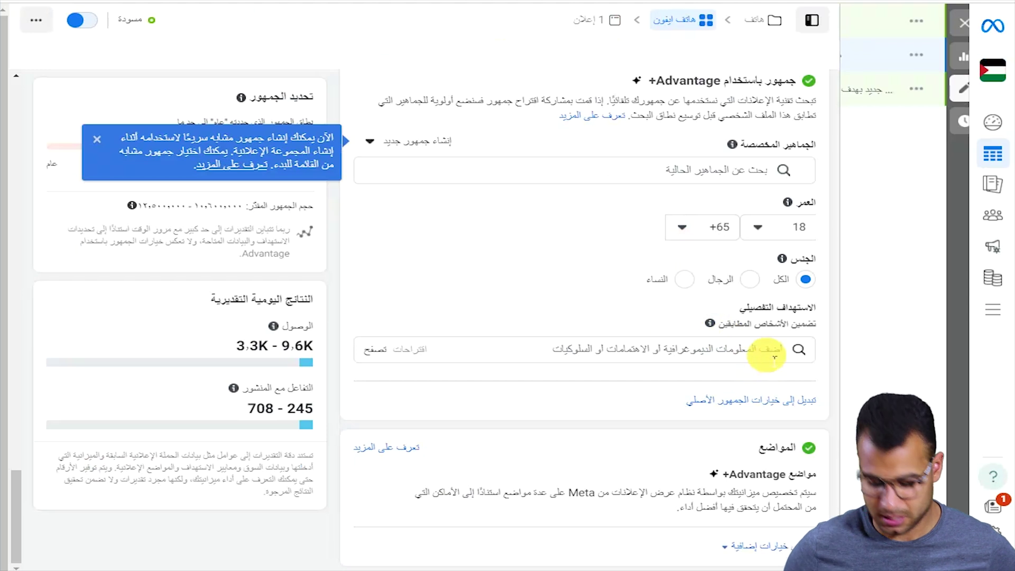
click(771, 353)
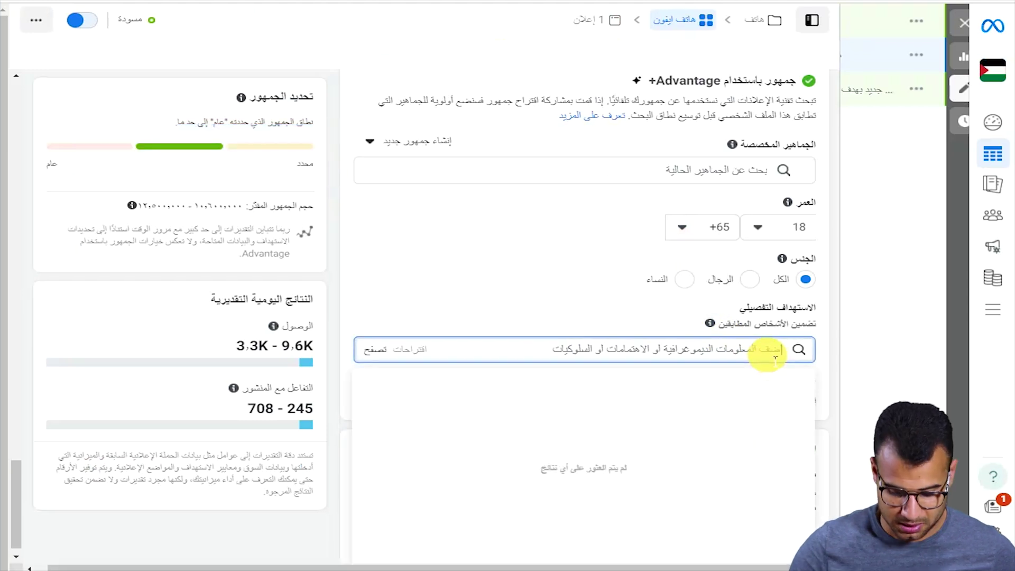
text(اتف)
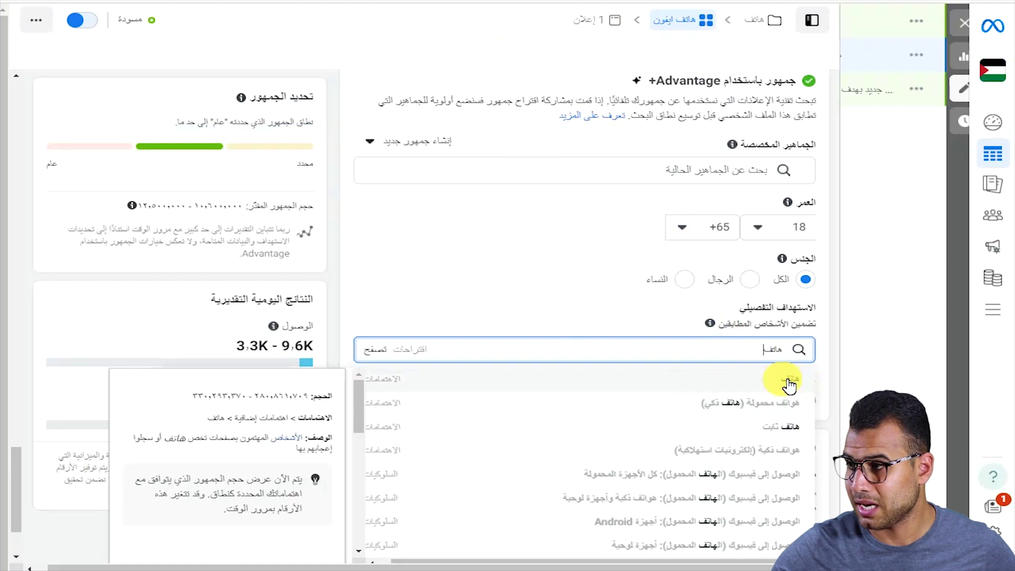
click(679, 378)
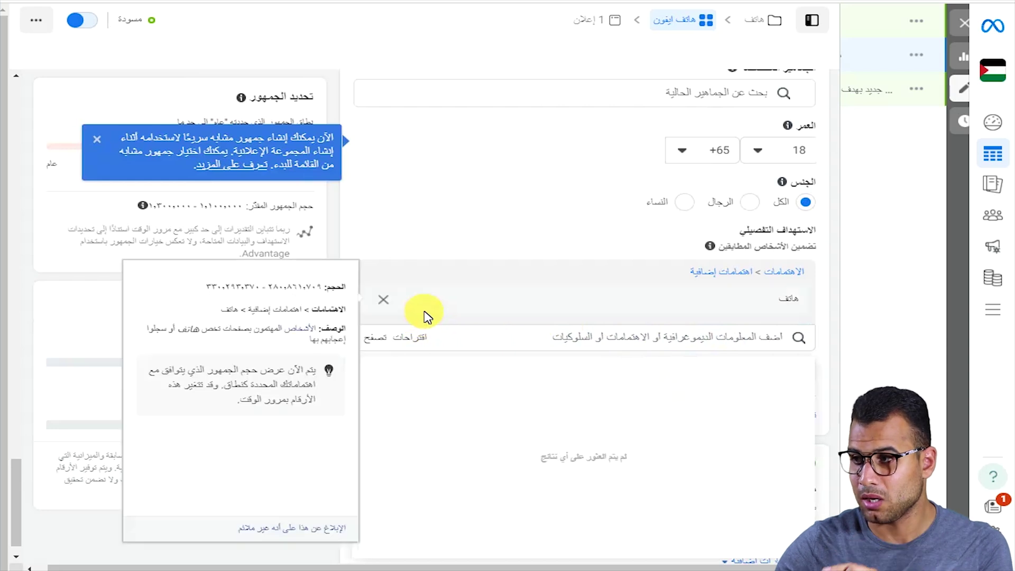
Add the suggested interests "هواتف محمولة (هاتف ذكي)" and "IPhone (هاتف ذكي)" to the detailed targeting
mouse_move(561, 308)
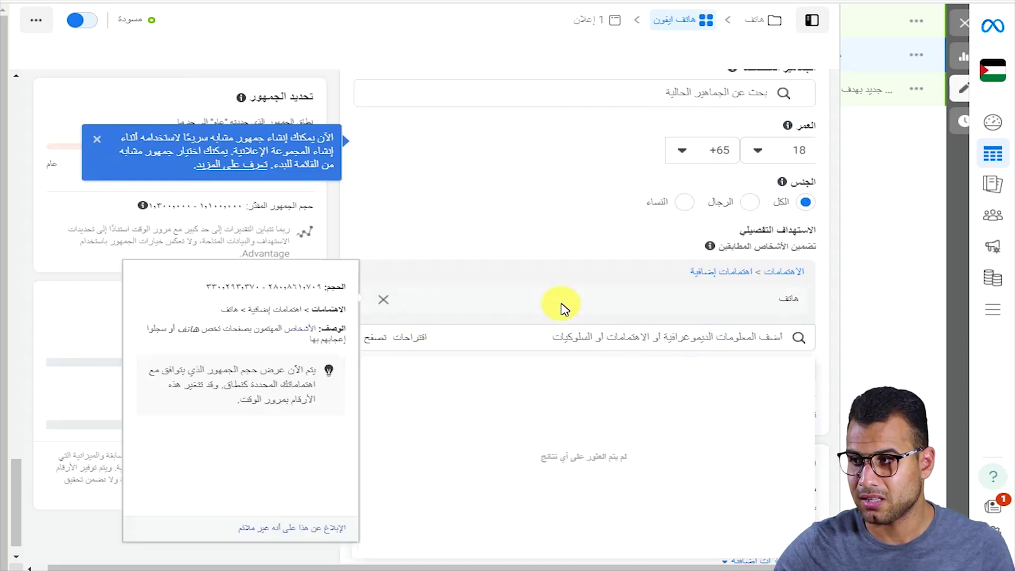
click(409, 339)
mouse_move(786, 369)
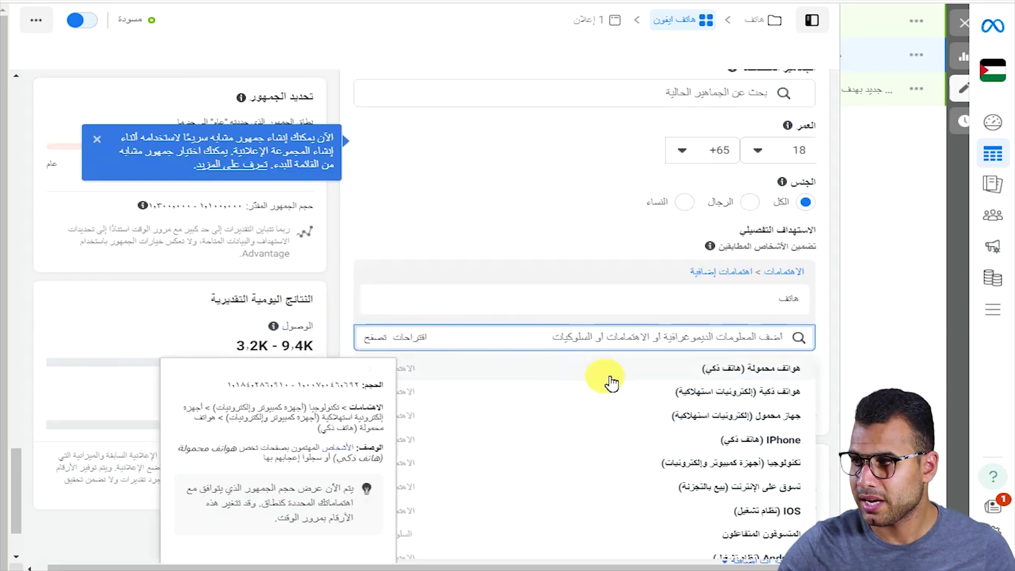
click(736, 376)
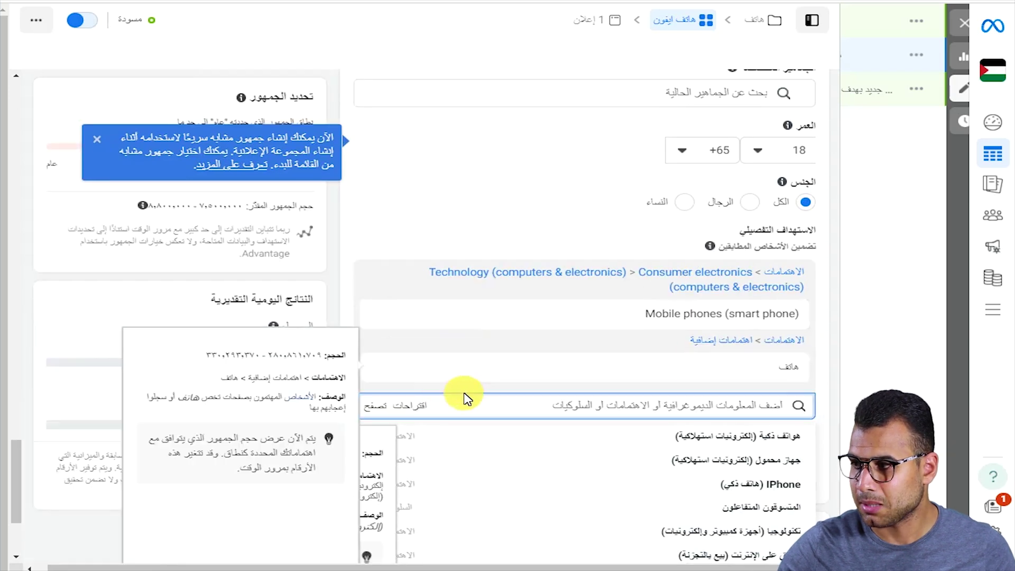
mouse_move(719, 427)
mouse_move(760, 492)
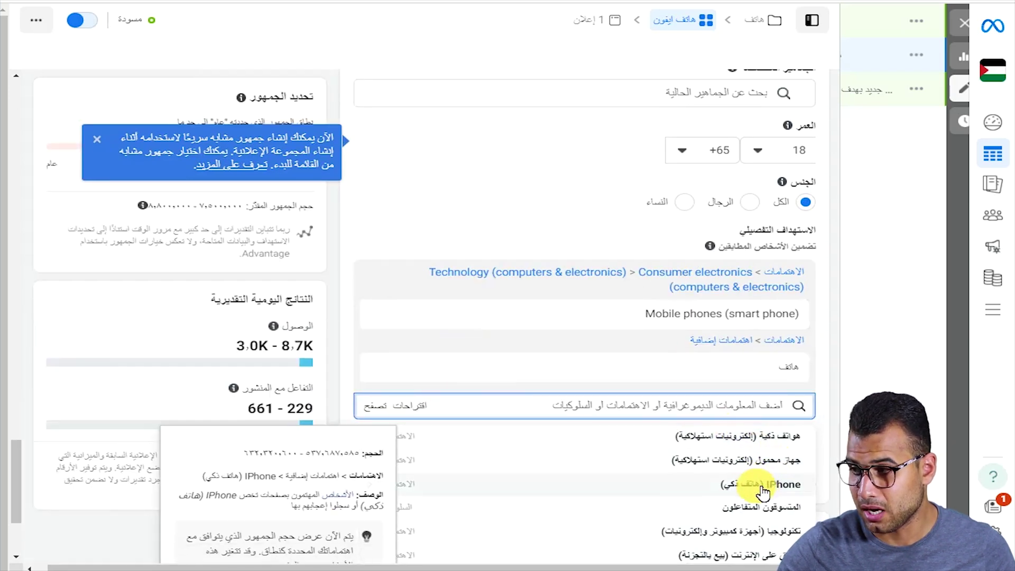
click(763, 492)
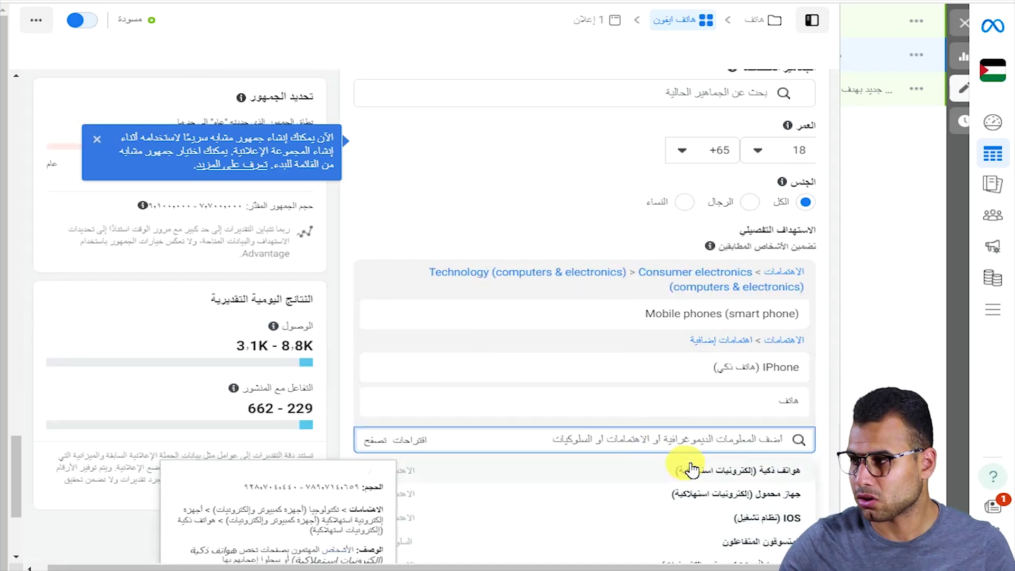
Add the suggested purchase behavior "المتسوقون المتفاعلون" to the detailed targeting, check the selected criteria and close the suggestions
scroll(682, 476, down, 2)
mouse_move(794, 479)
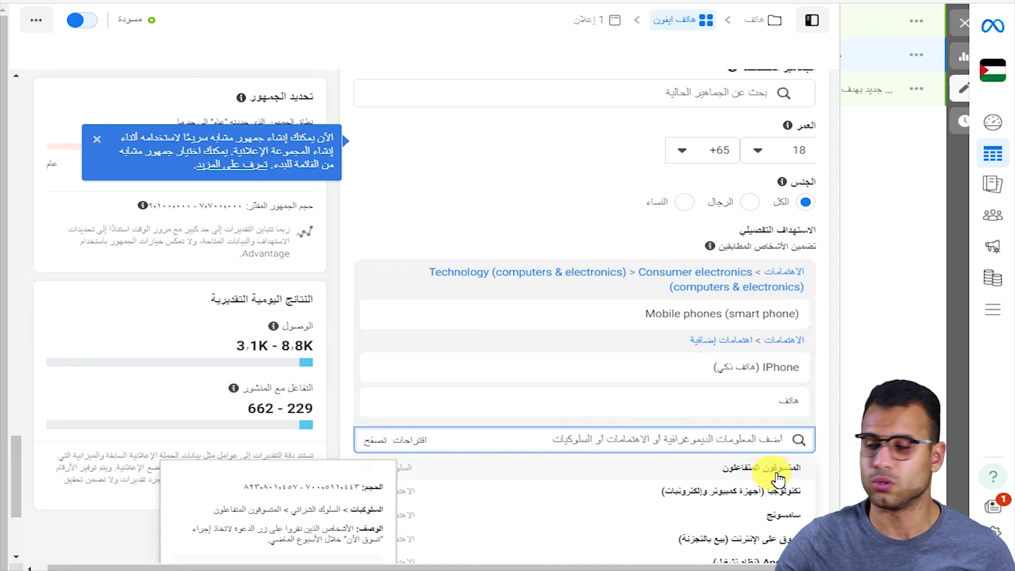
click(776, 478)
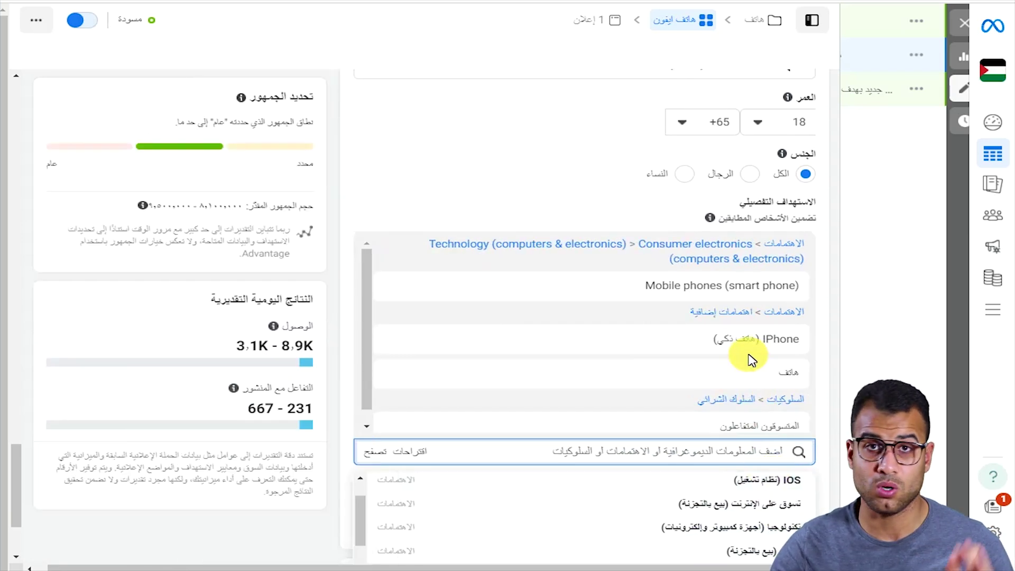
mouse_move(754, 352)
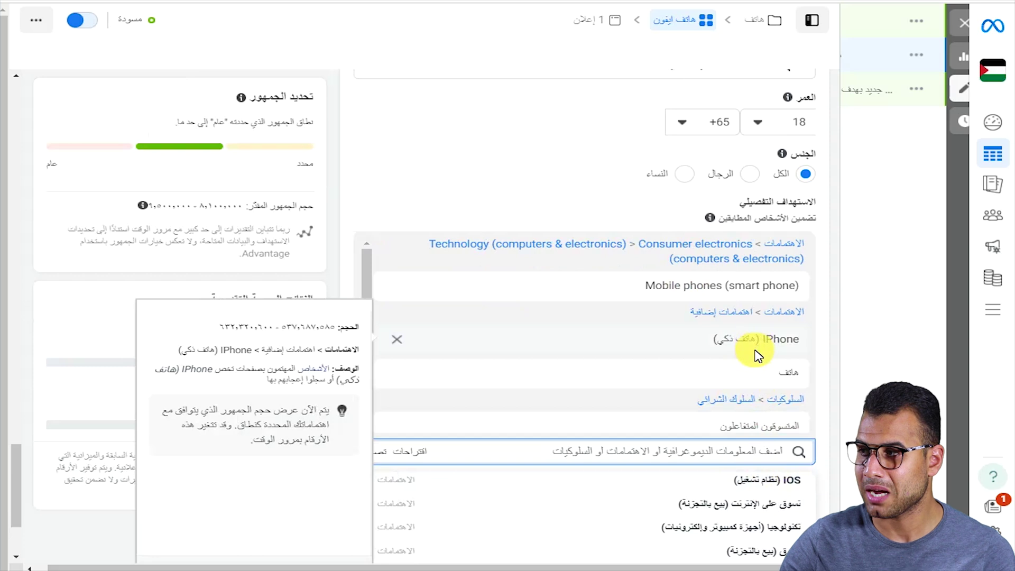
mouse_move(743, 421)
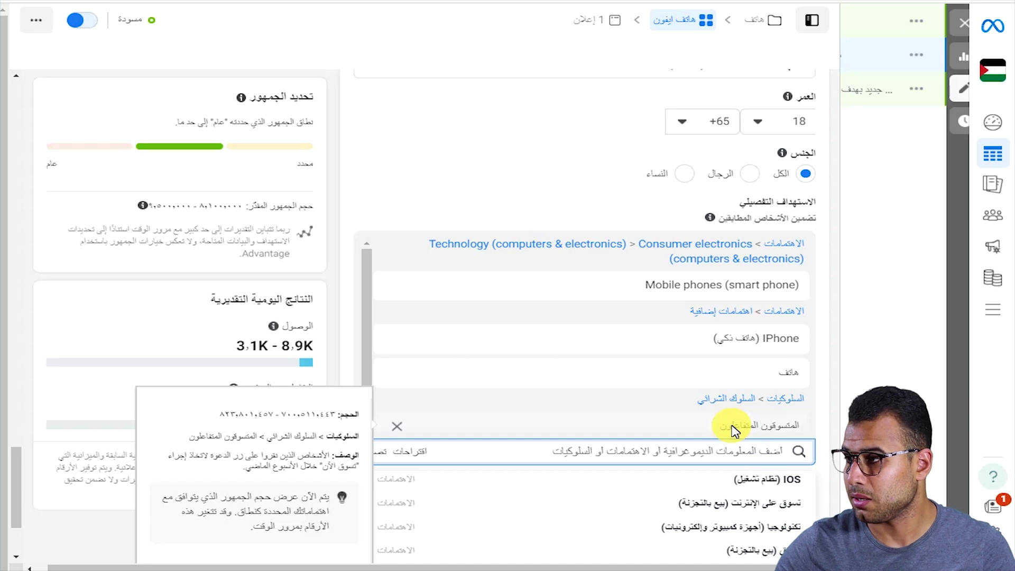
scroll(842, 369, down, 3)
click(832, 389)
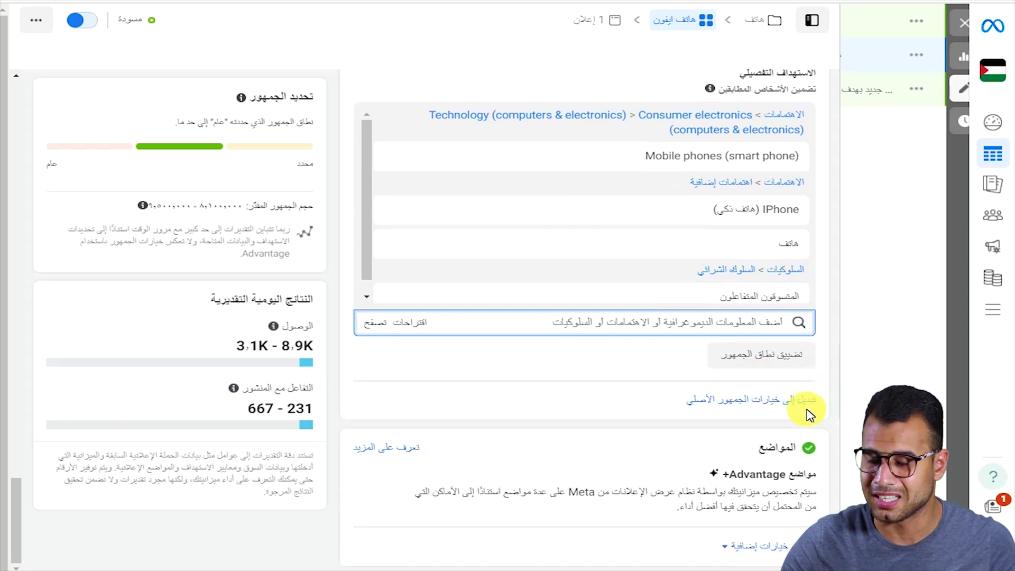
scroll(772, 455, up, 3)
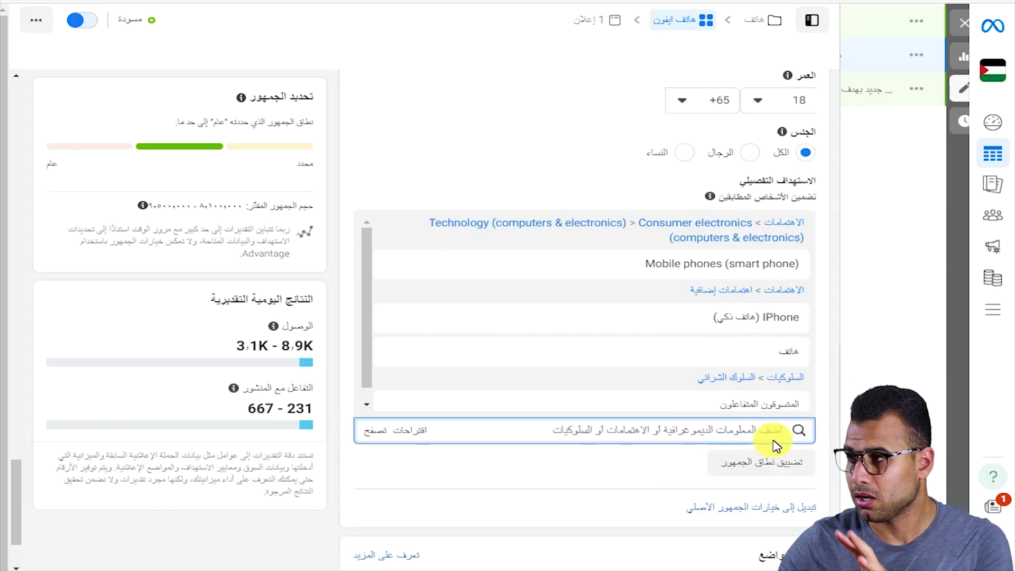
scroll(787, 319, down, 3)
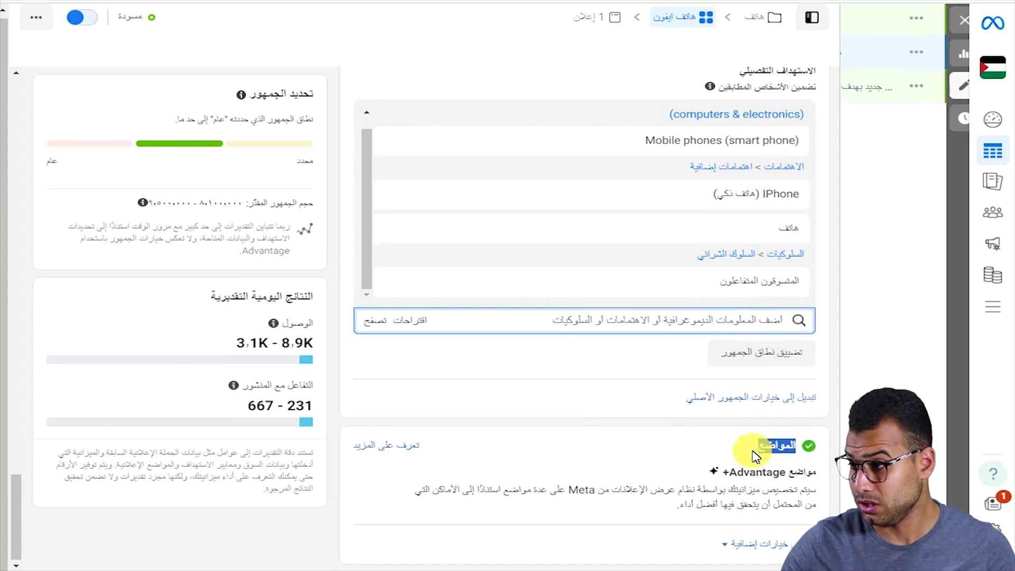
Expand the additional placement options and read the description of the Advantage+ placements
click(777, 543)
scroll(803, 449, down, 5)
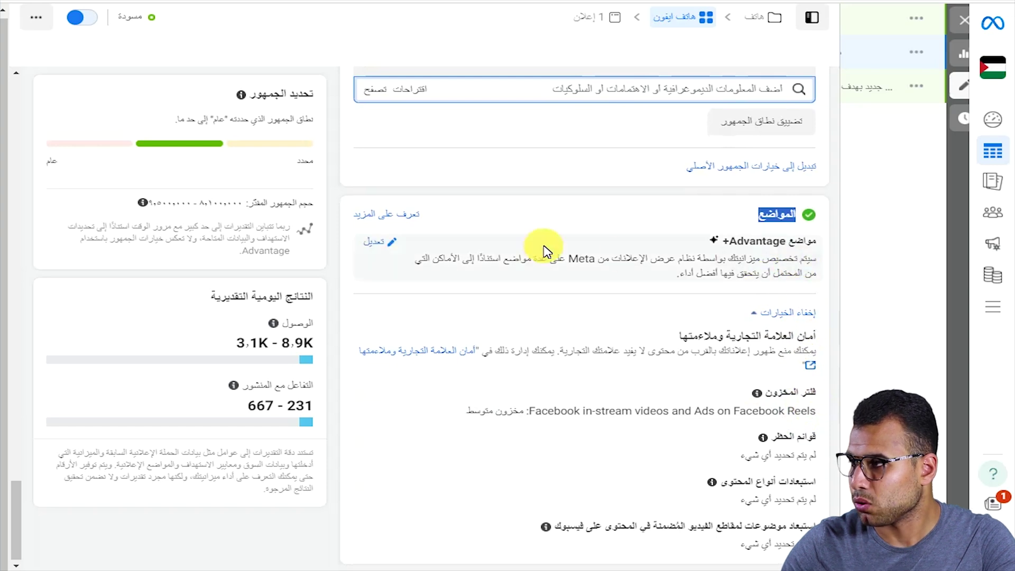
drag(814, 246, 738, 246)
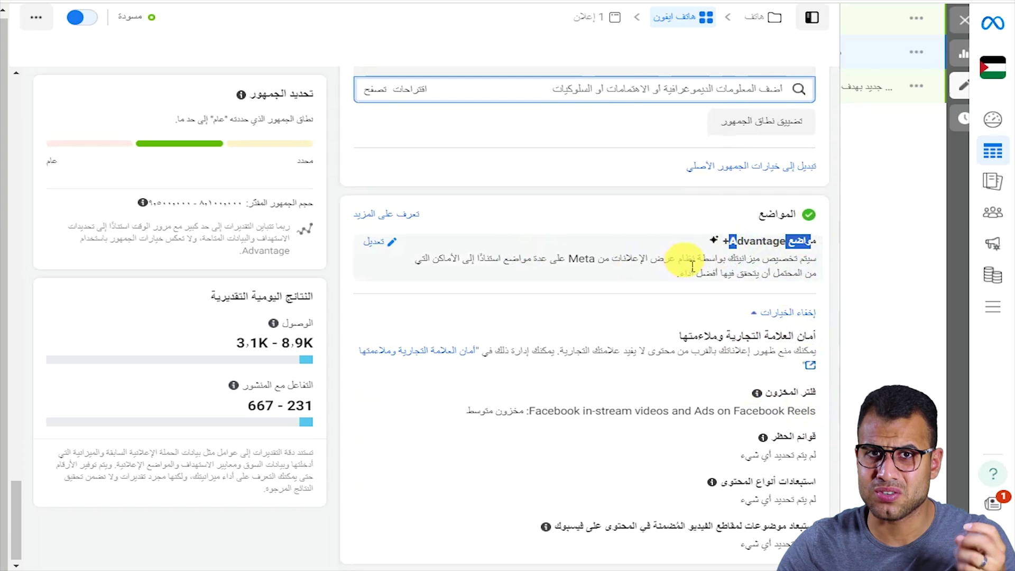
click(717, 267)
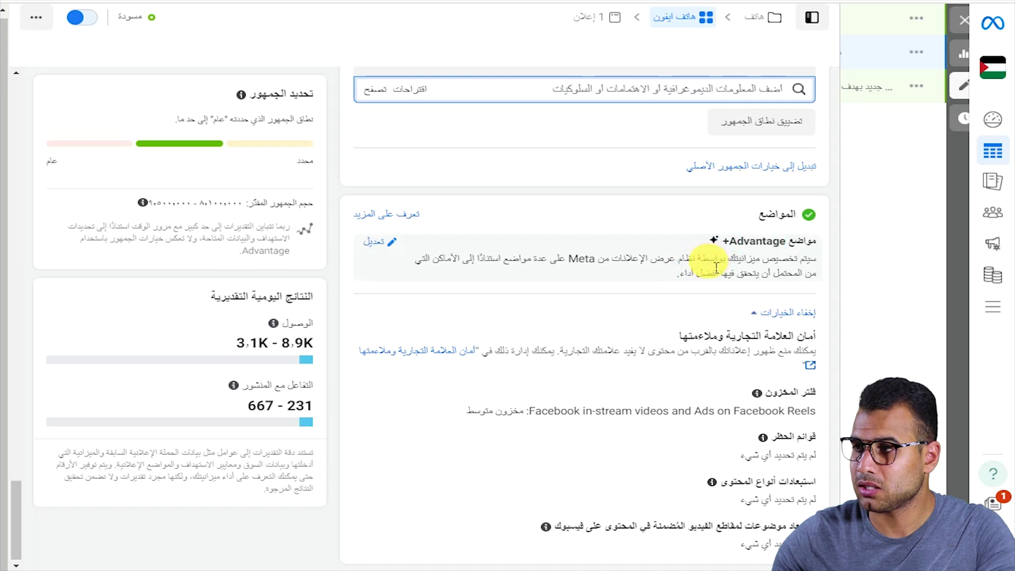
Switch the ad set to manual placements and exclude Instagram from the platforms
click(379, 242)
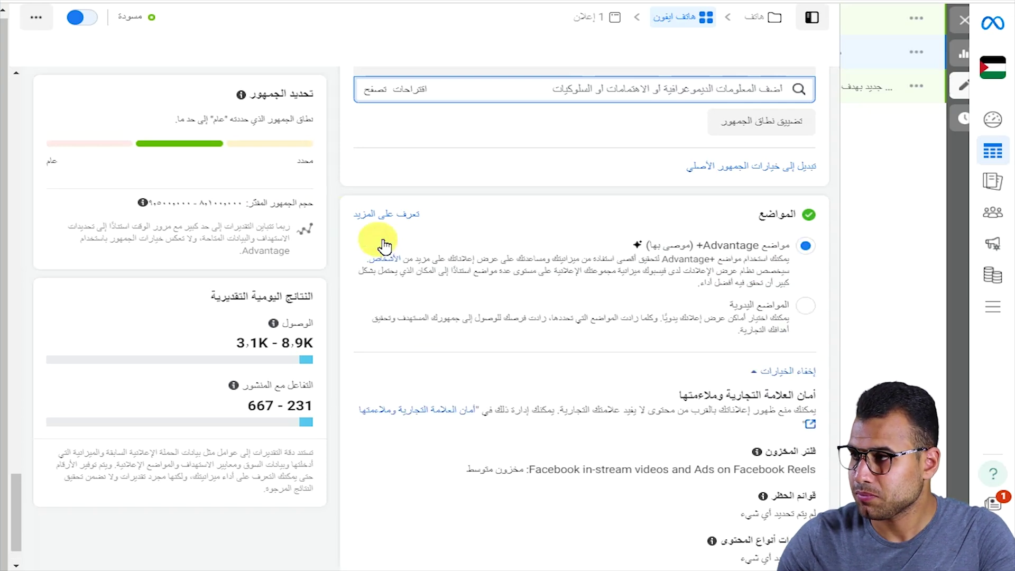
click(807, 307)
scroll(645, 309, down, 5)
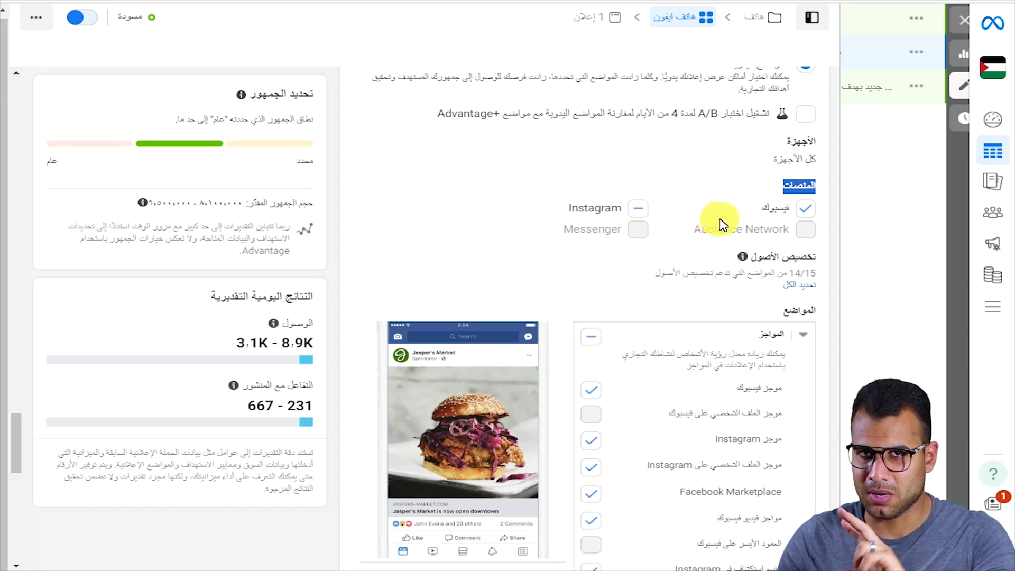
click(804, 210)
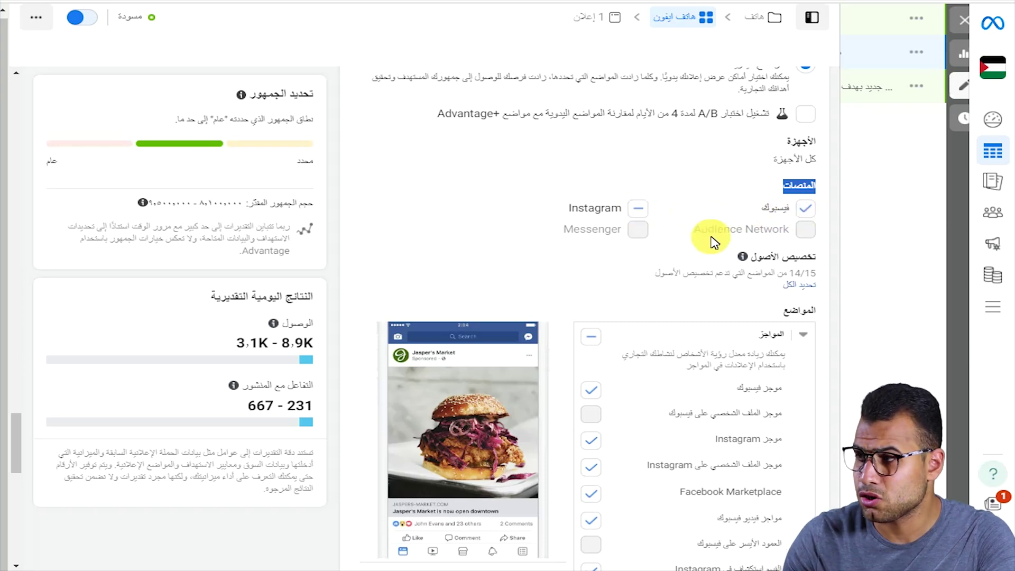
click(639, 212)
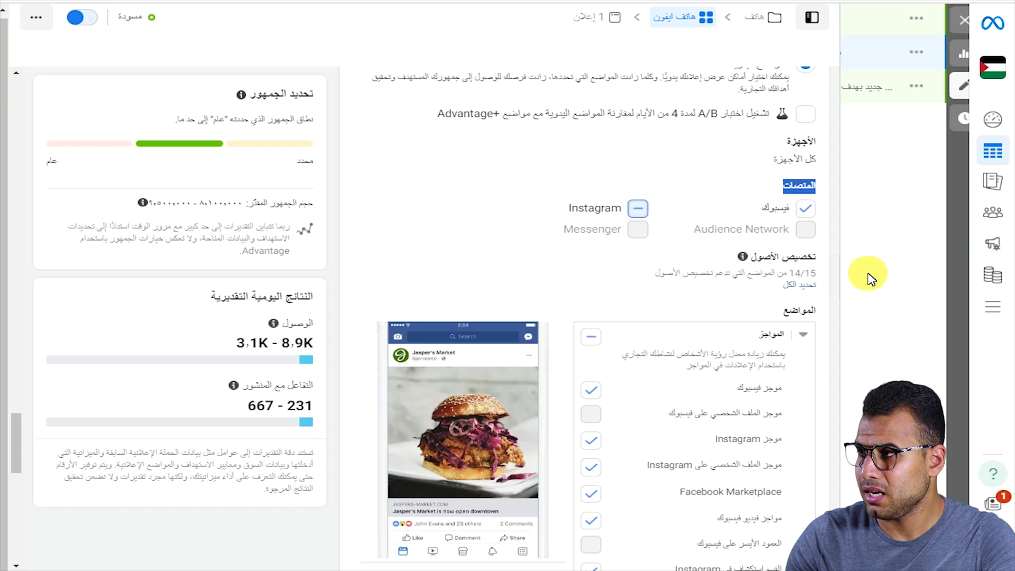
click(648, 211)
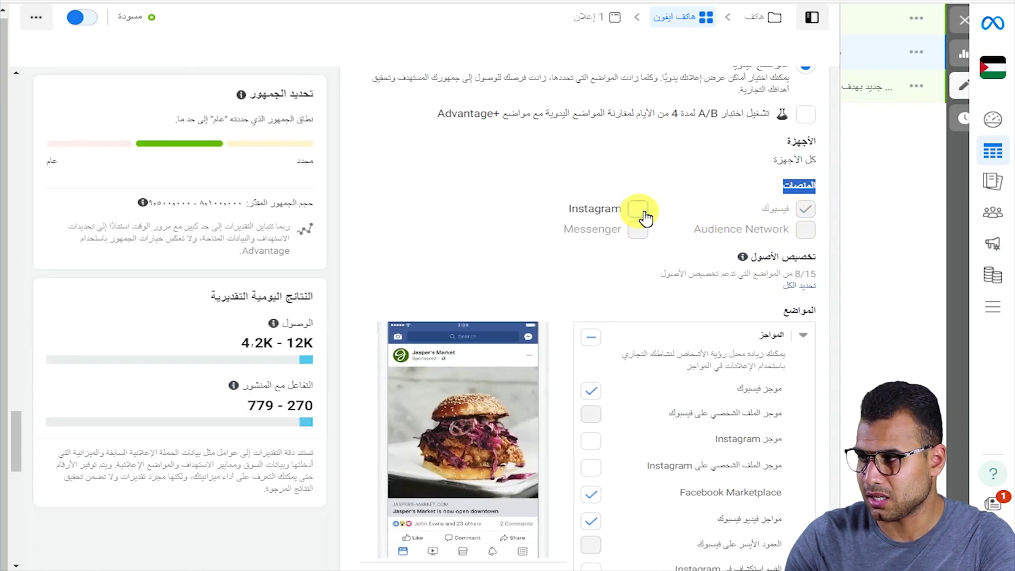
Exclude Facebook Marketplace, the Facebook video feeds and the whole "القصص وريلز" group from the placements
scroll(652, 322, down, 4)
click(590, 272)
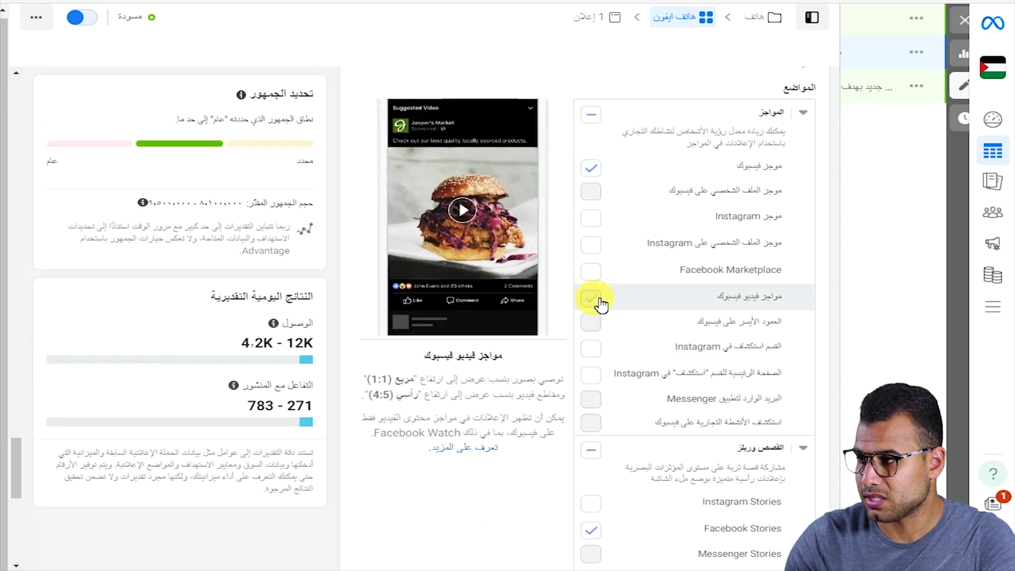
click(594, 297)
scroll(613, 360, down, 3)
click(590, 302)
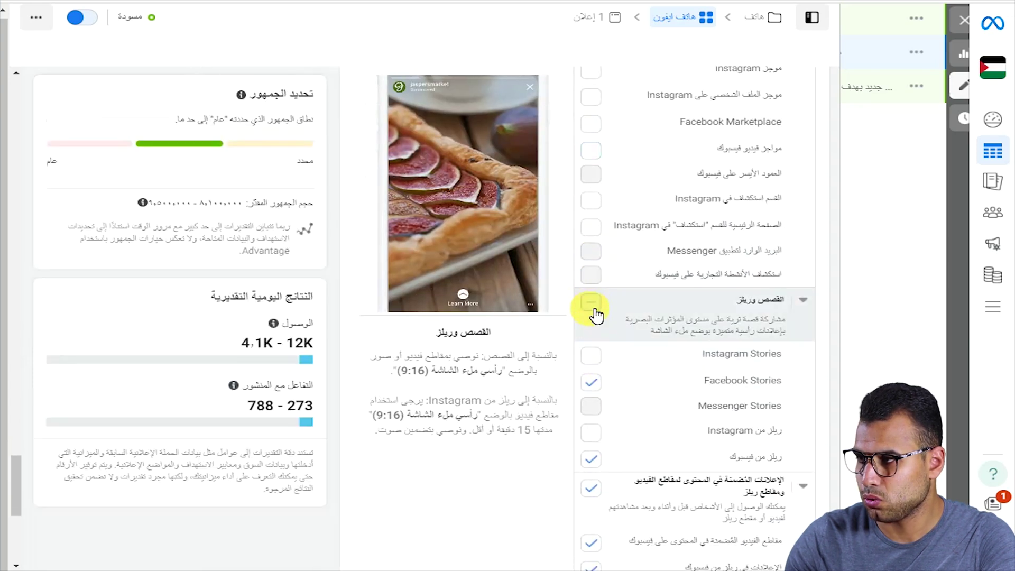
click(621, 338)
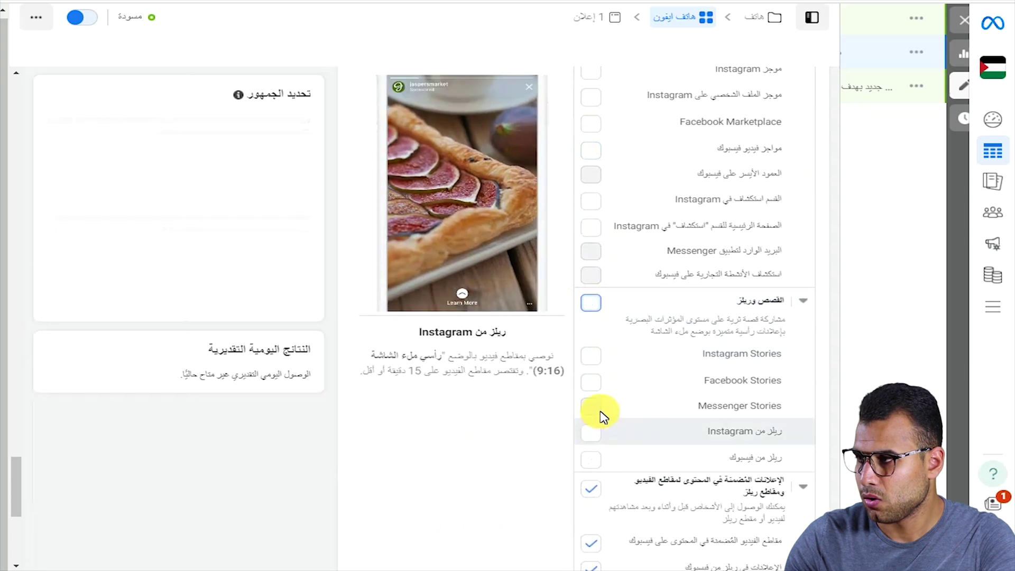
Exclude the in-stream ads for videos and reels group and the "نتائج البحث" group from the placements
scroll(599, 415, down, 3)
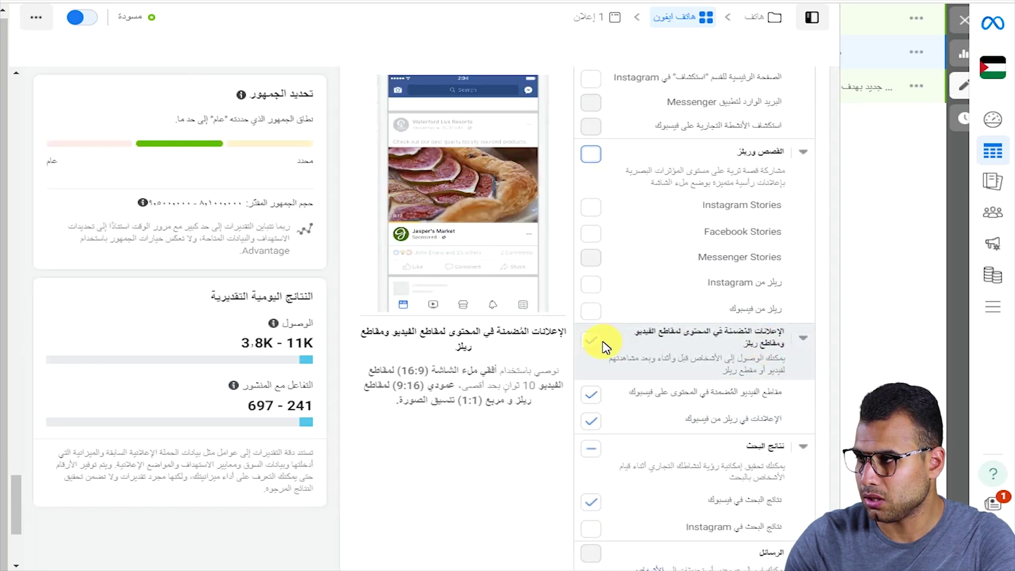
click(599, 362)
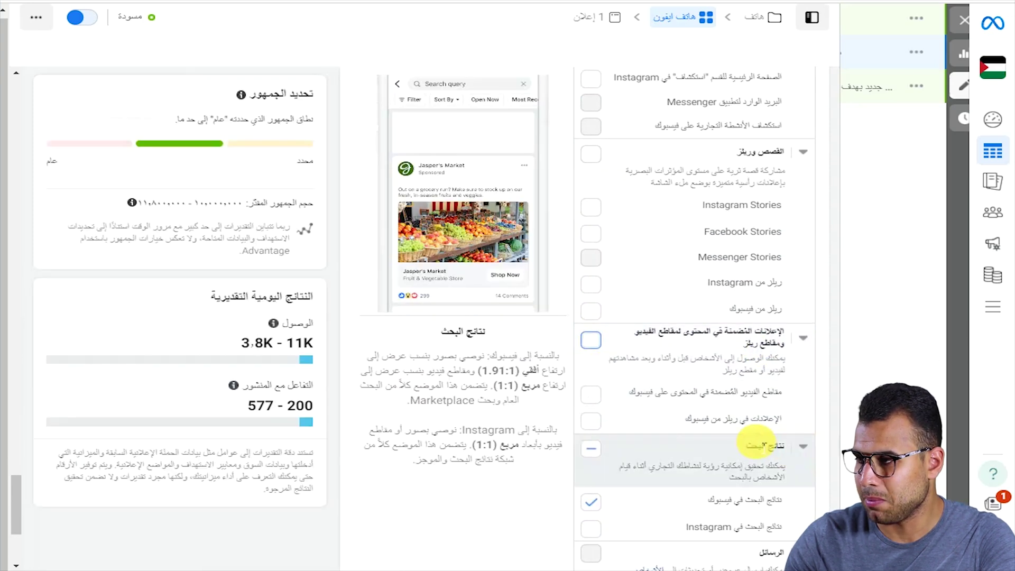
click(595, 472)
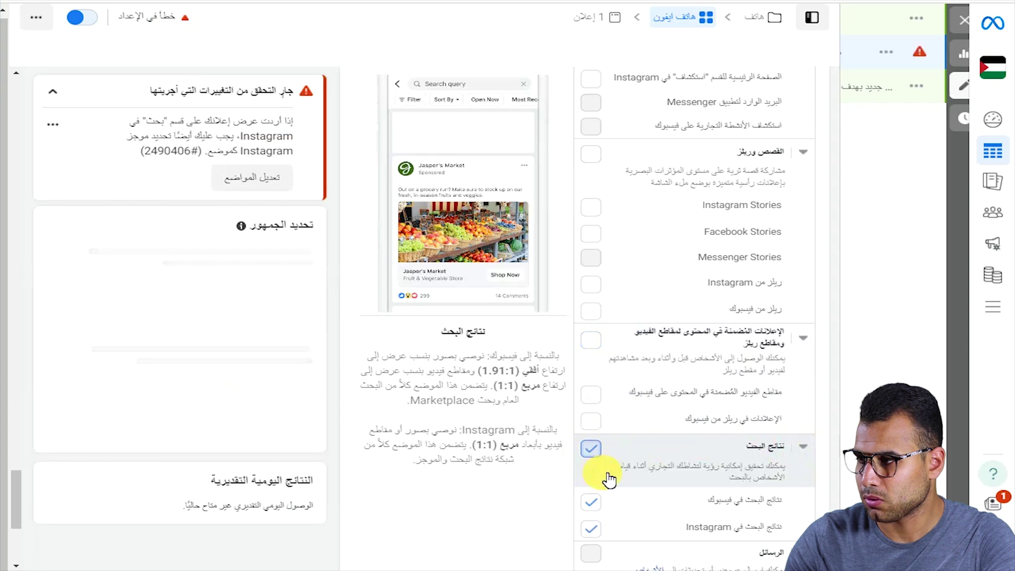
click(596, 473)
Check the estimated daily reach and read the warning about using fewer than 6 placements
scroll(677, 452, down, 4)
mouse_move(238, 423)
drag(287, 446, 239, 350)
scroll(644, 383, up, 9)
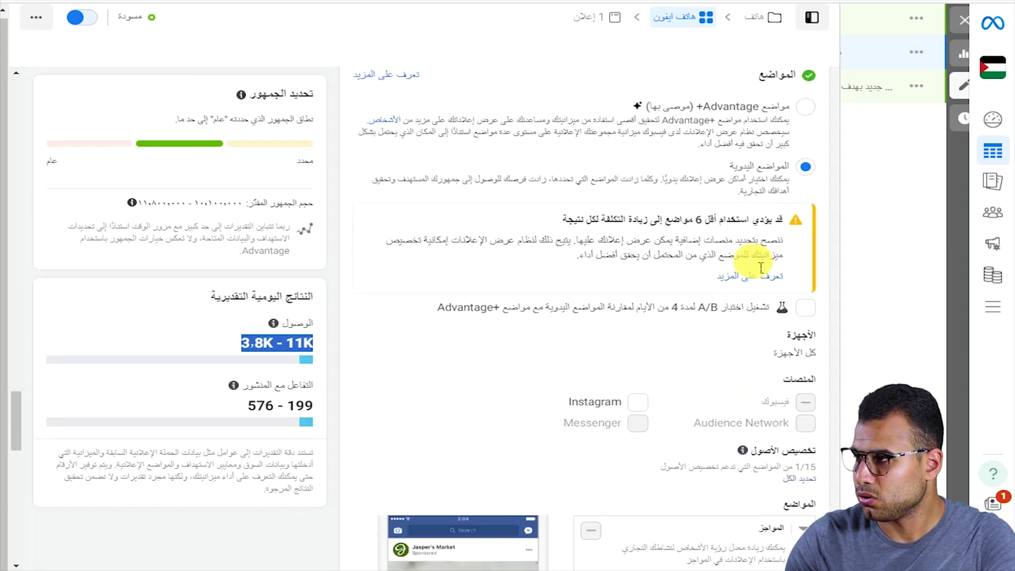
drag(783, 218, 584, 235)
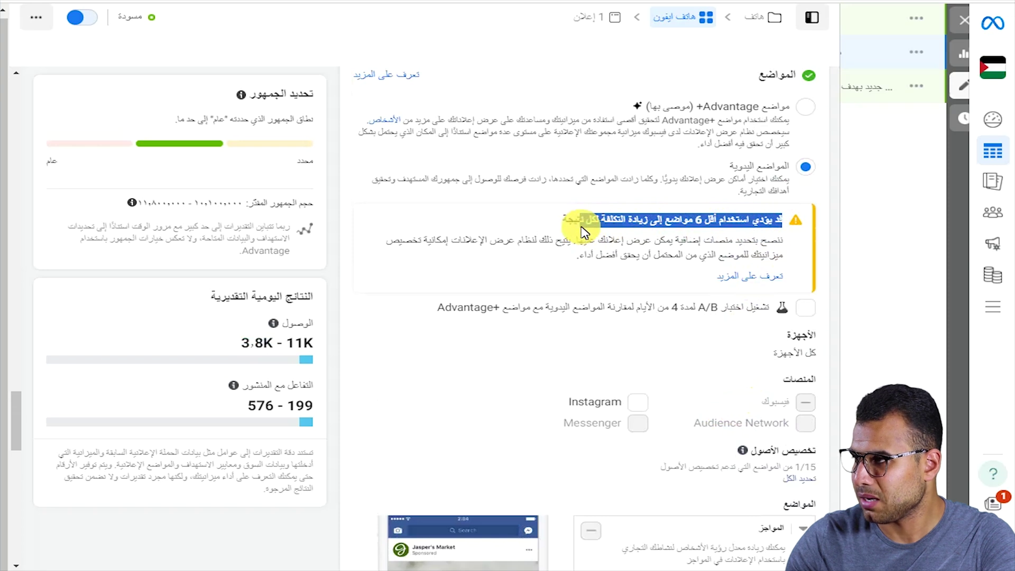
Review the detailed targeting and the manual placement list down to the mobile device and operating system options
scroll(772, 428, down, 2)
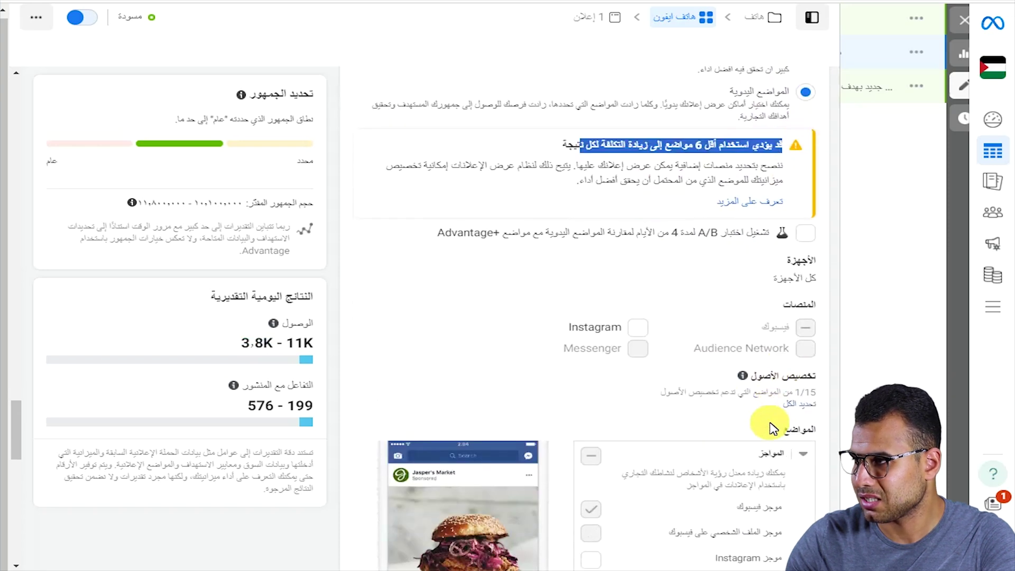
scroll(772, 427, down, 5)
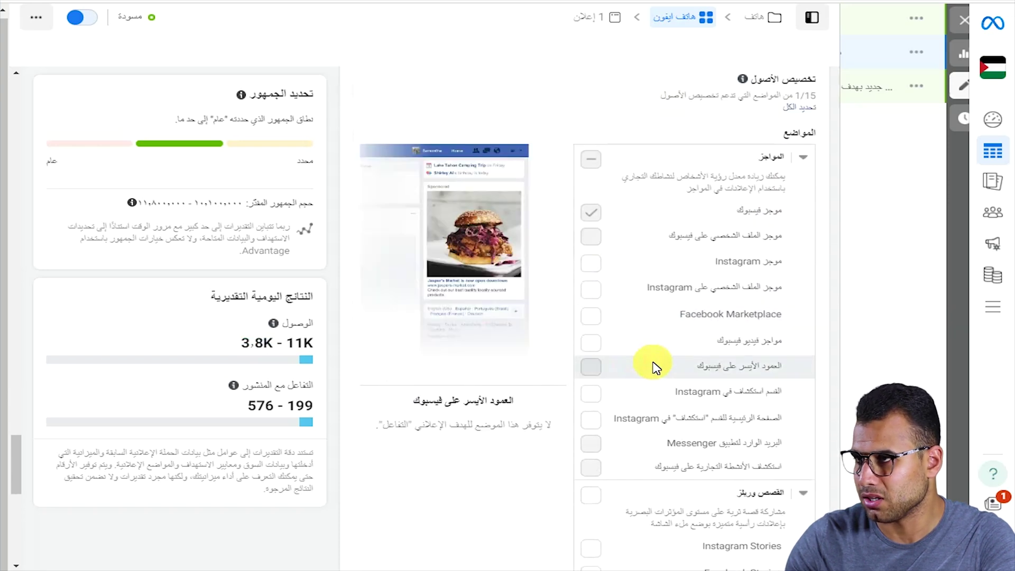
scroll(653, 375, down, 2)
scroll(661, 380, up, 10)
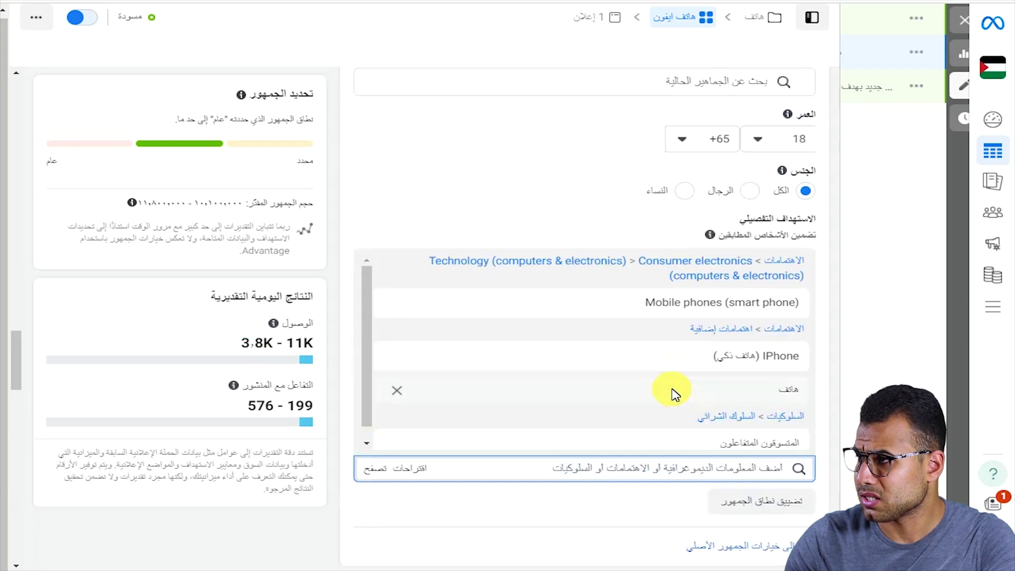
scroll(678, 406, down, 10)
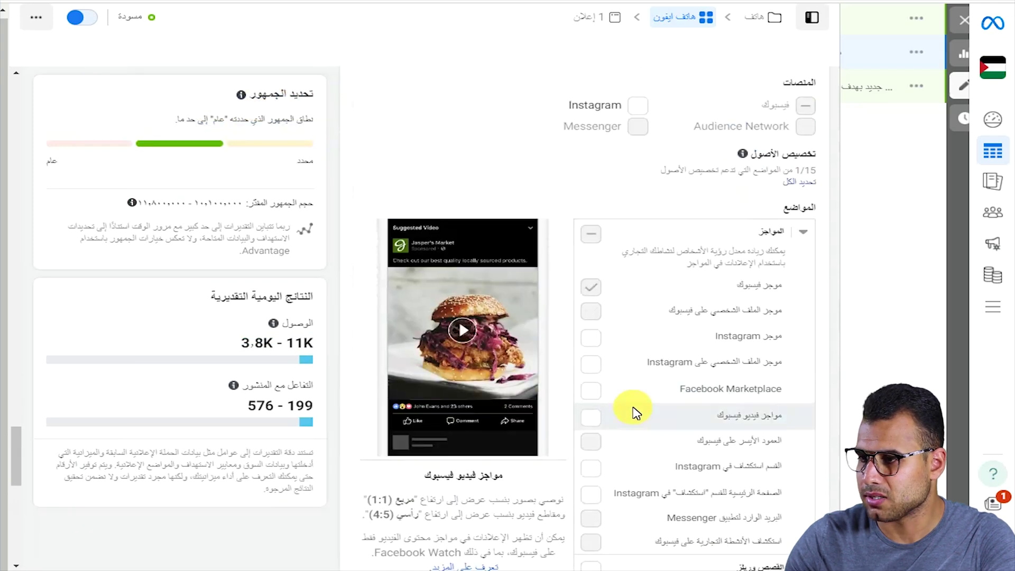
scroll(615, 433, down, 4)
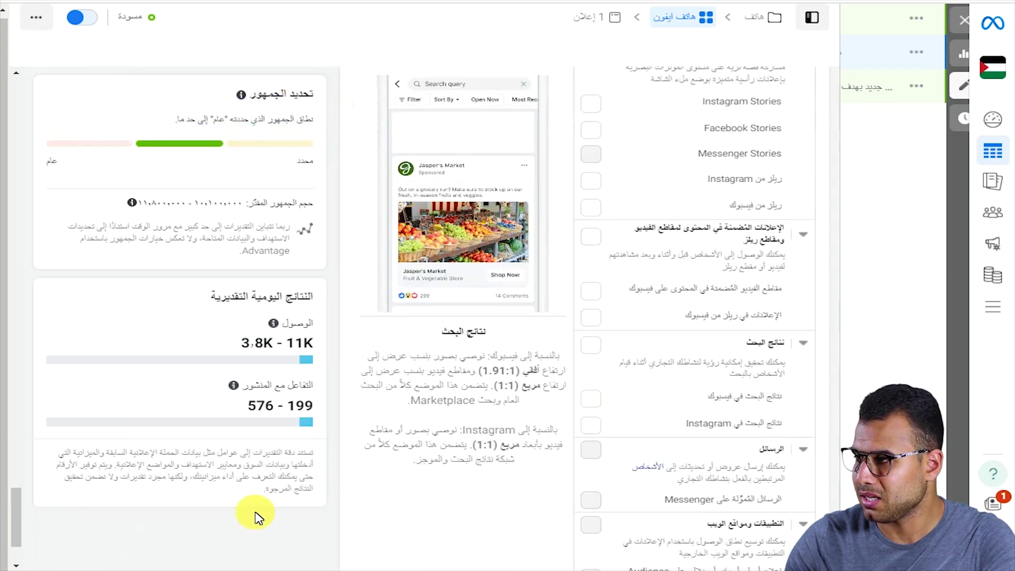
scroll(255, 516, down, 2)
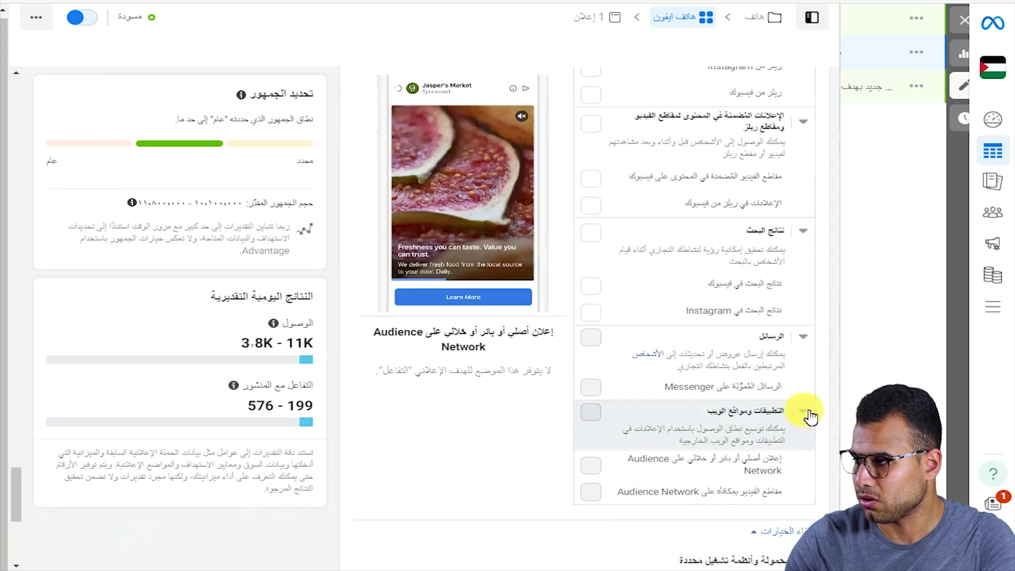
scroll(810, 417, down, 4)
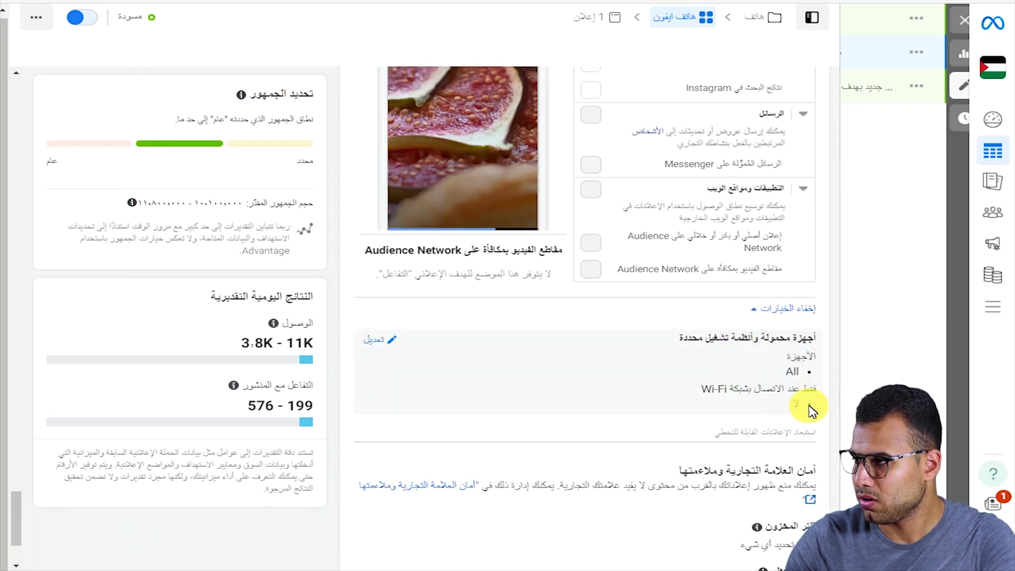
Check the remaining mobile device and brand safety options of the ad set, and proceed to the ad level
scroll(809, 410, down, 2)
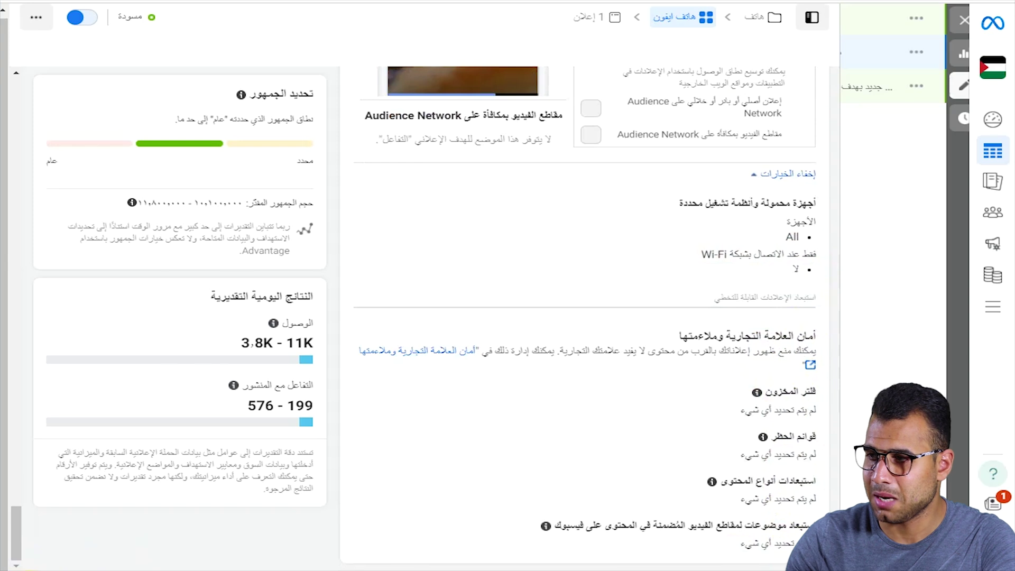
click(136, 561)
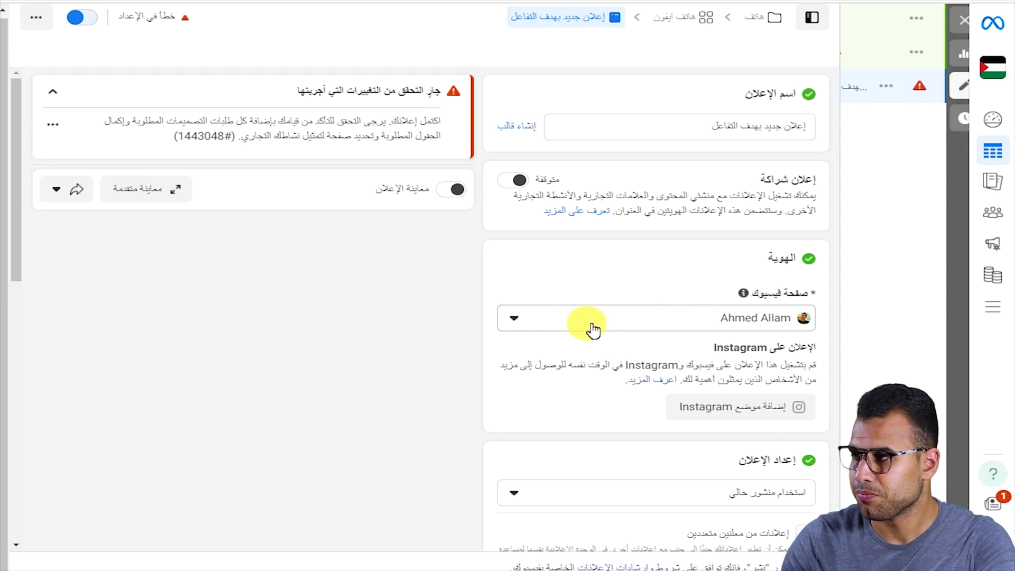
scroll(668, 321, down, 3)
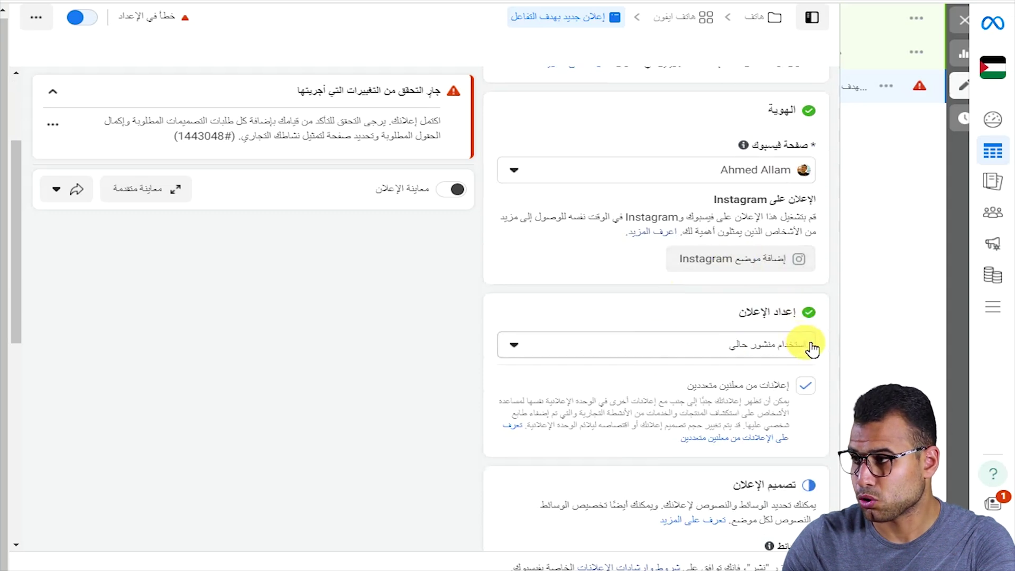
Keep "استخدام منشور حالي" as the ad setup and select the Facebook photo post about "أيفون 16" dated 2024/06/15 as the ad design
drag(794, 316, 730, 310)
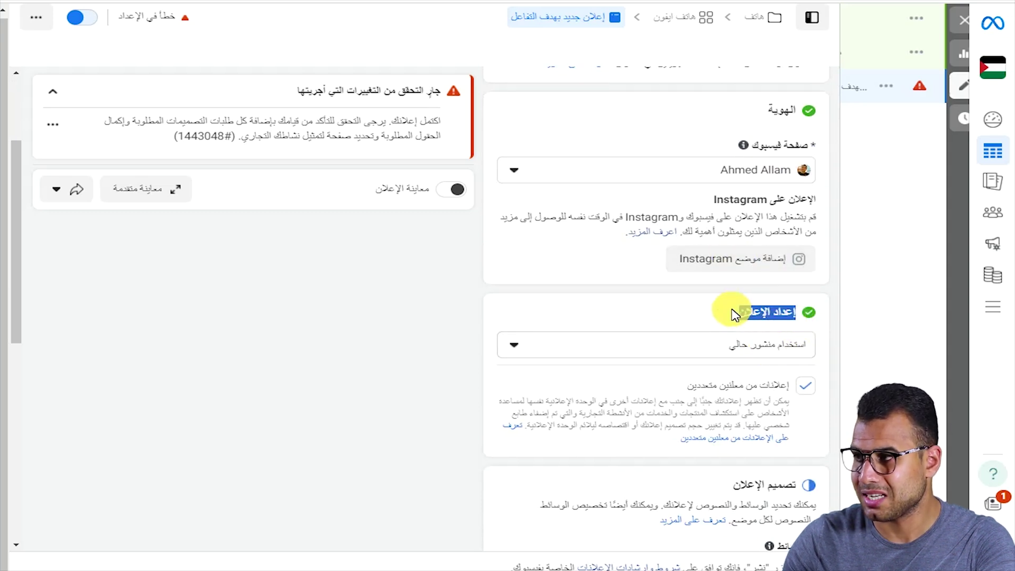
drag(821, 345, 742, 349)
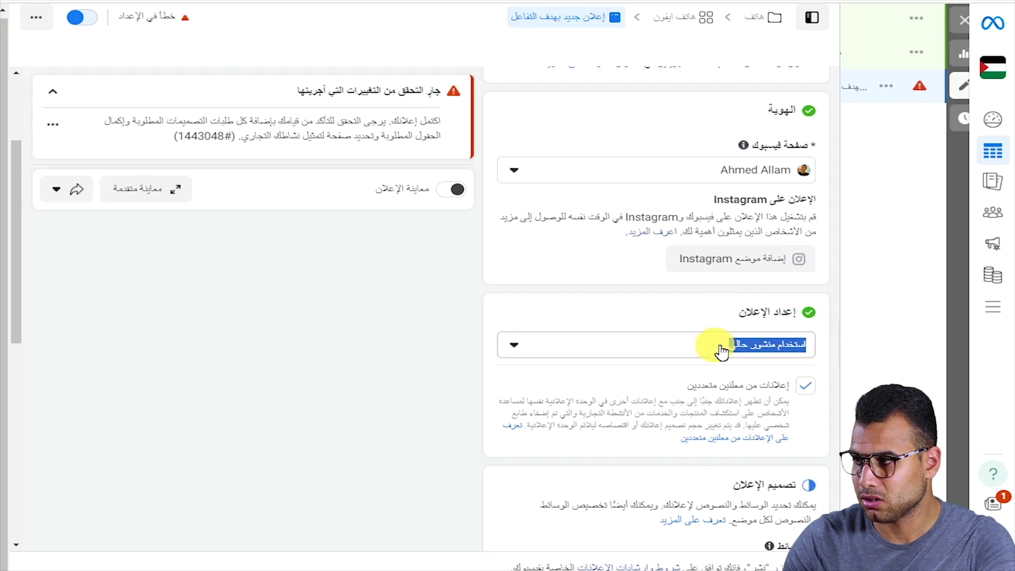
click(722, 349)
click(777, 403)
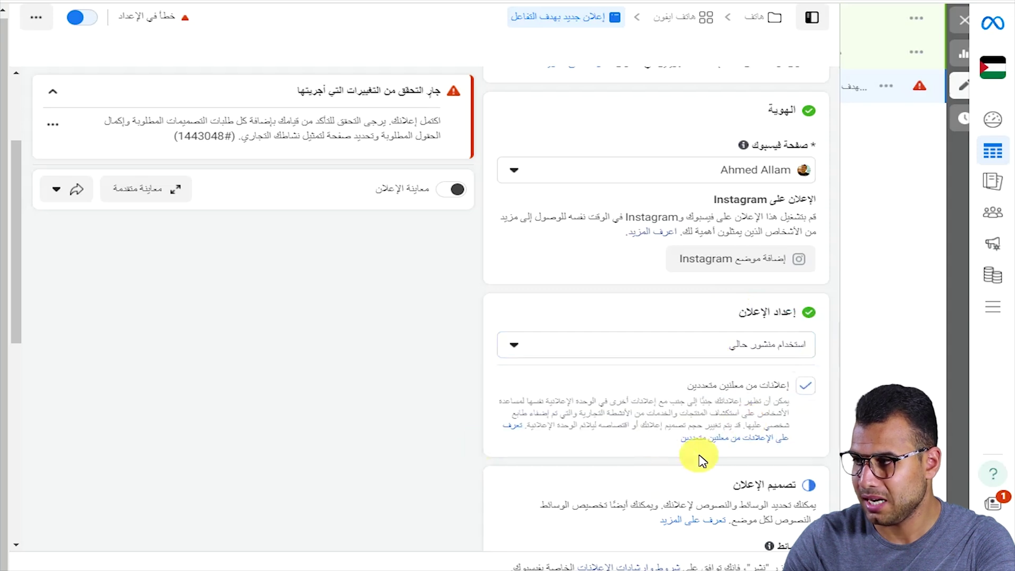
scroll(702, 454, down, 3)
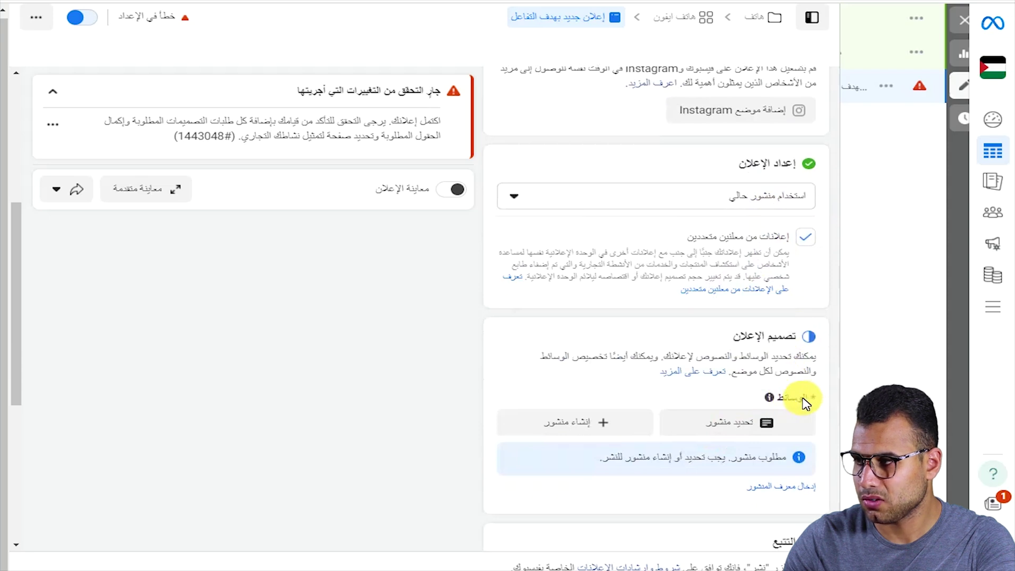
click(762, 423)
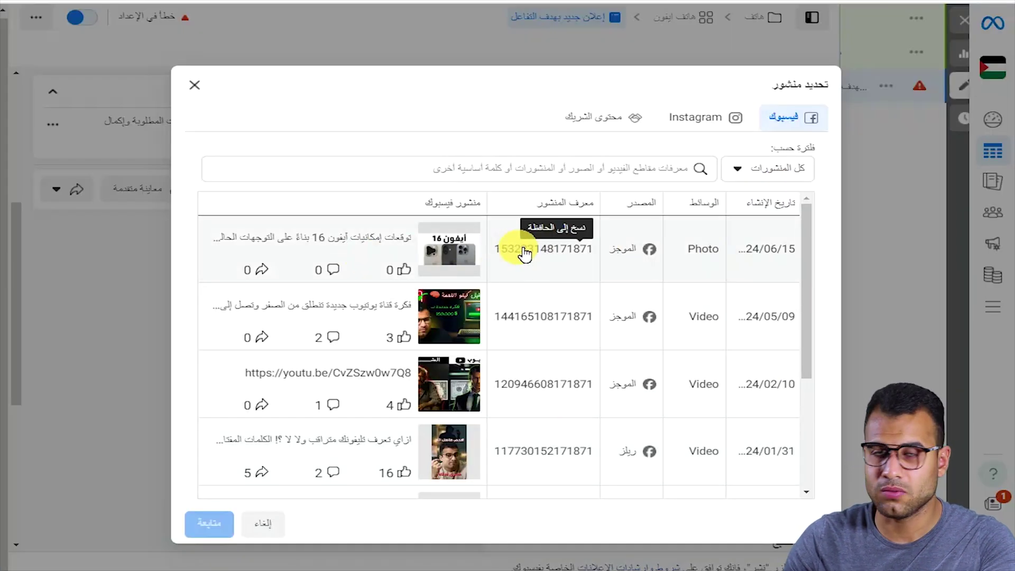
click(396, 238)
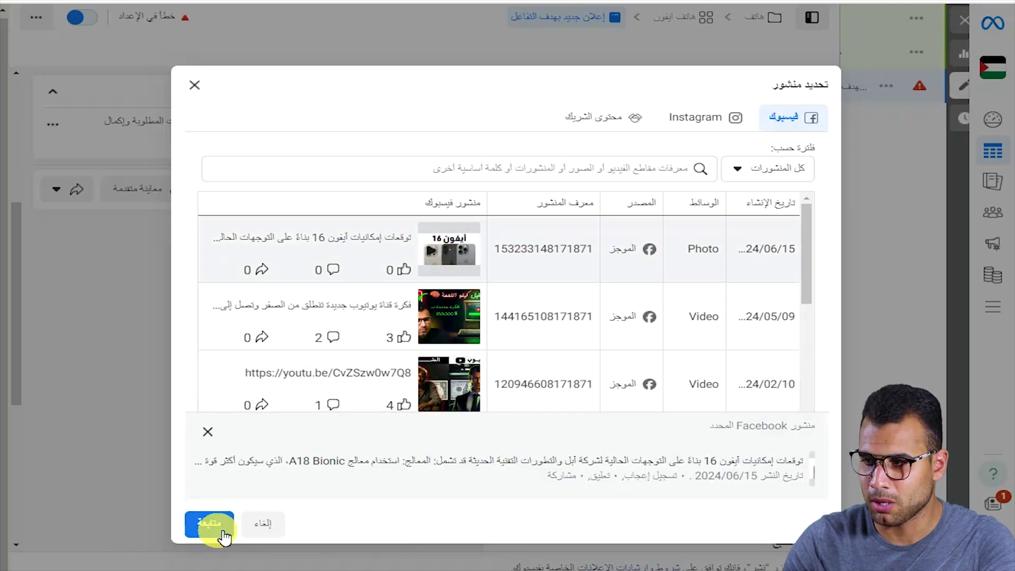
click(210, 524)
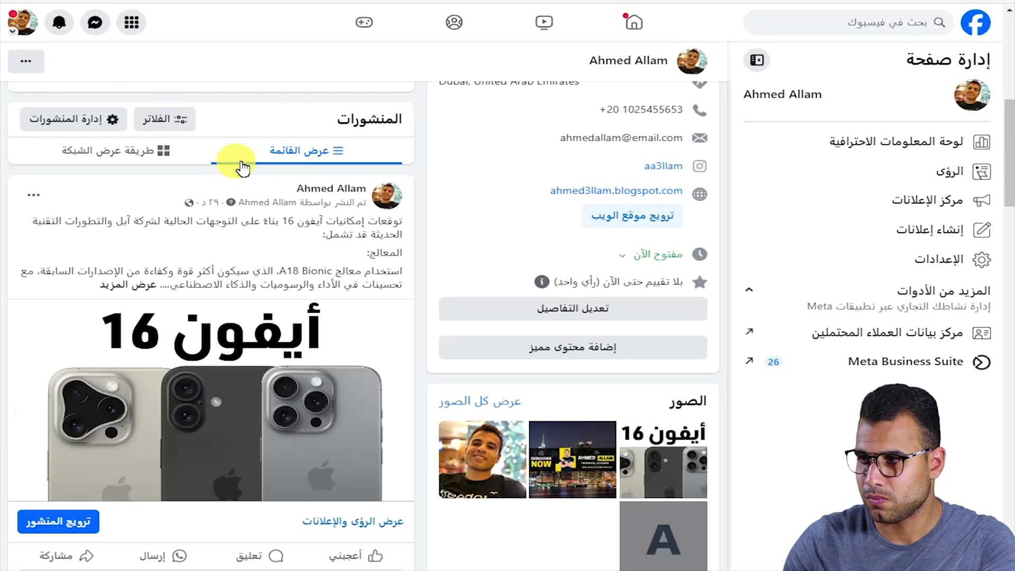
Compare the "أيفون 16" post's text on the Facebook page with the primary text and preview of the ad
drag(296, 221, 261, 221)
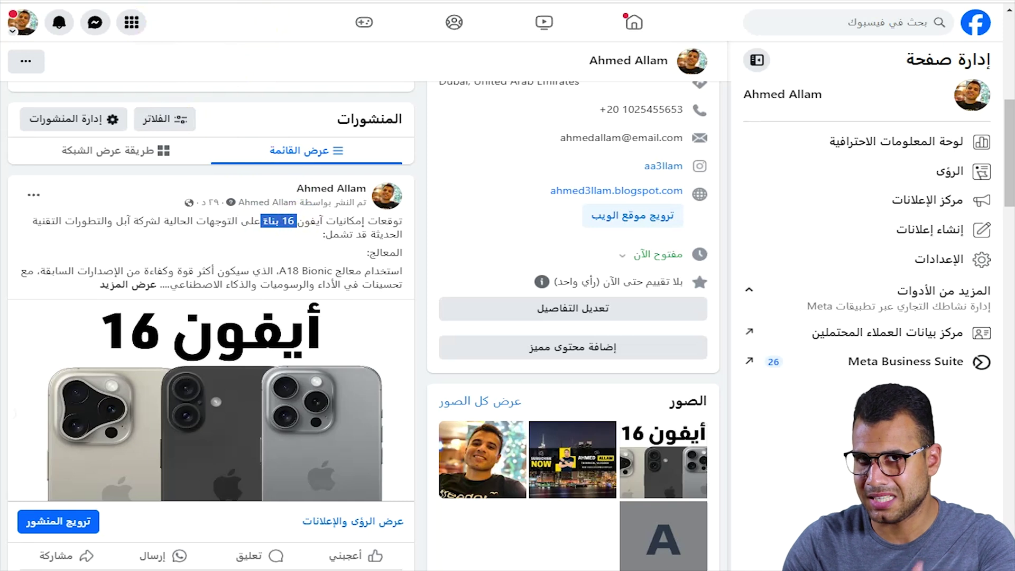
click(233, 1)
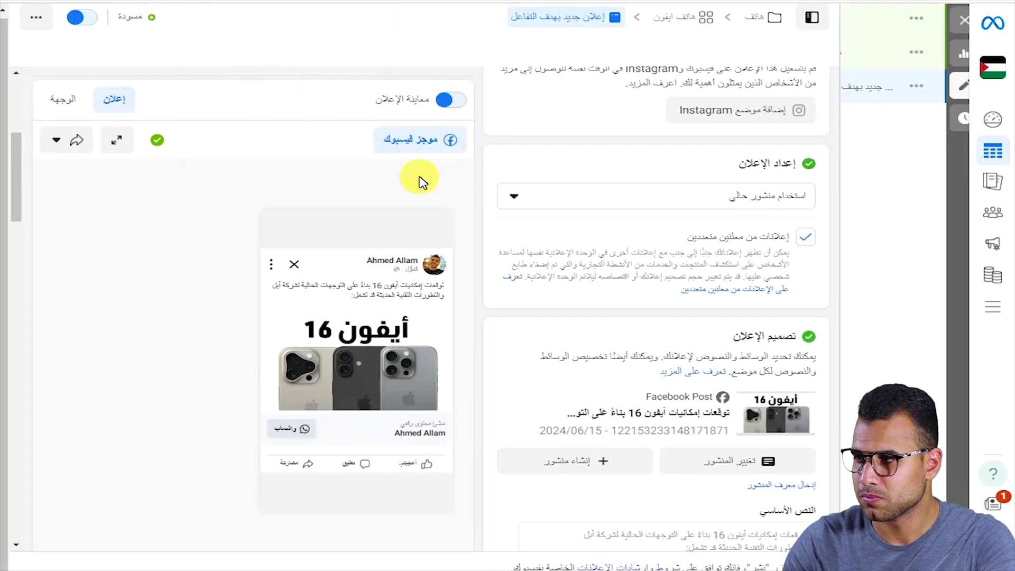
scroll(578, 408, down, 2)
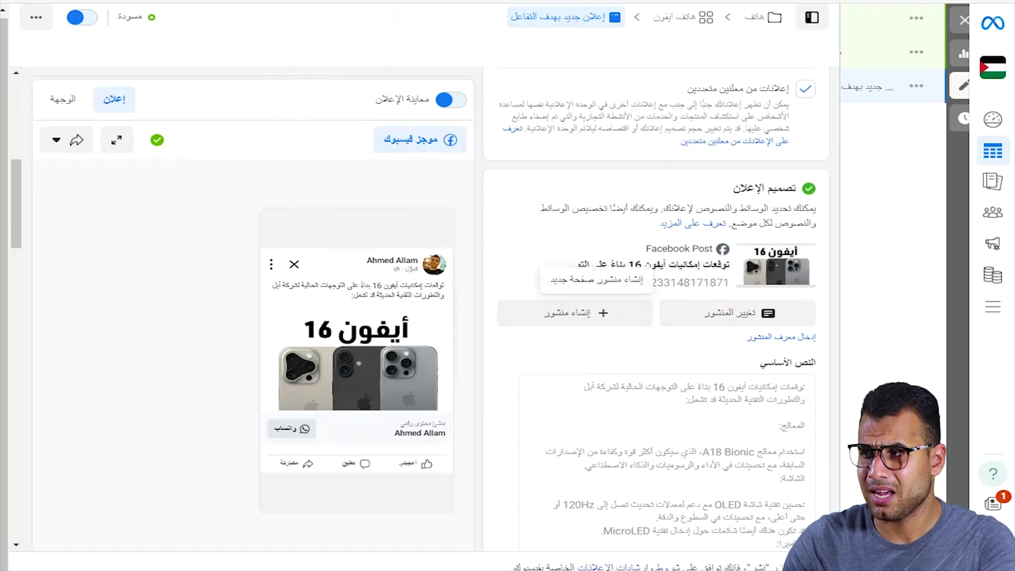
key(ctrl+Tab)
drag(342, 258, 309, 463)
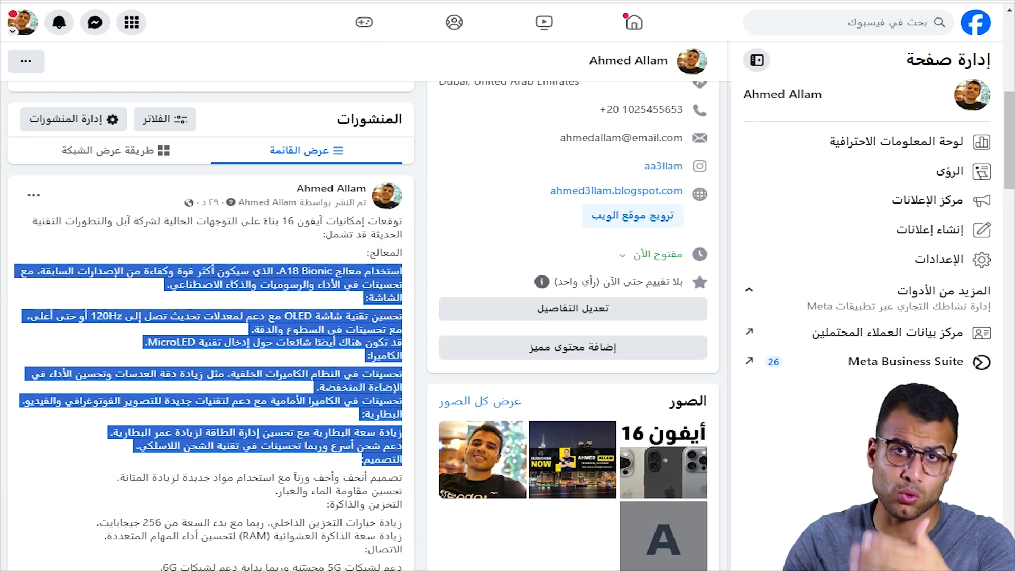
click(254, 1)
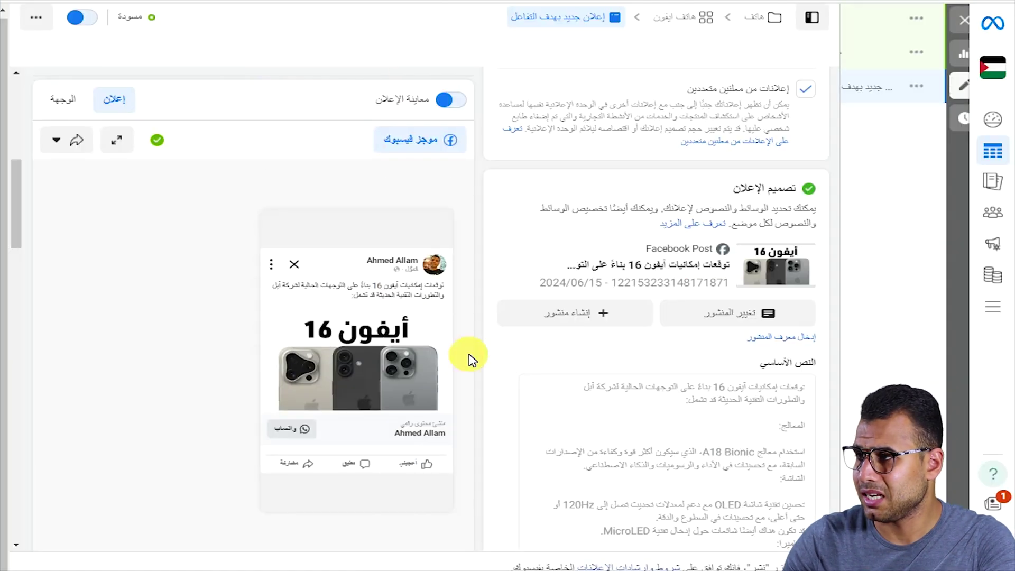
Disable the multi-advertiser ads option "إعلانات من معلنين متعددين" in the ad setup
scroll(497, 389, up, 8)
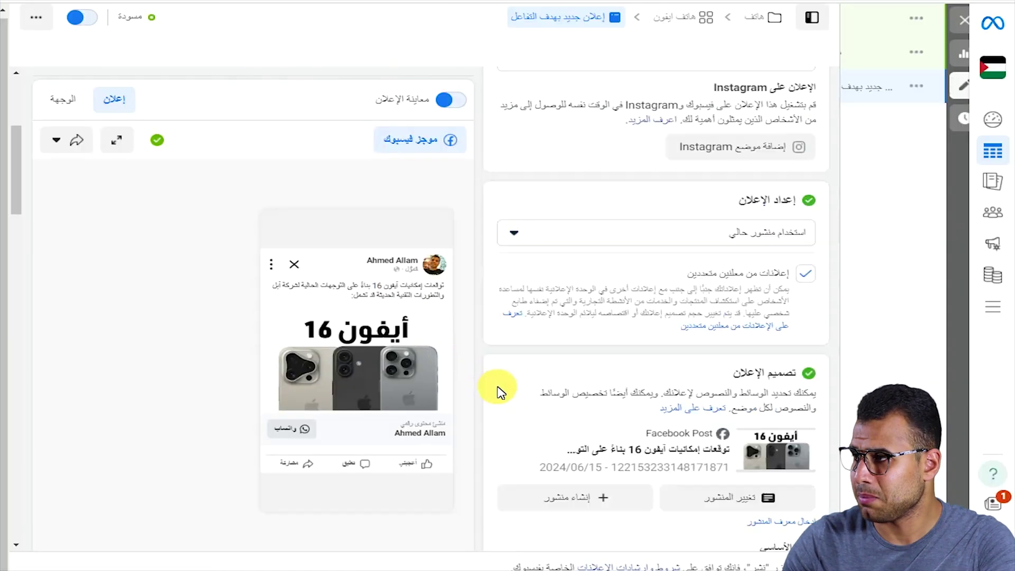
scroll(641, 412, down, 8)
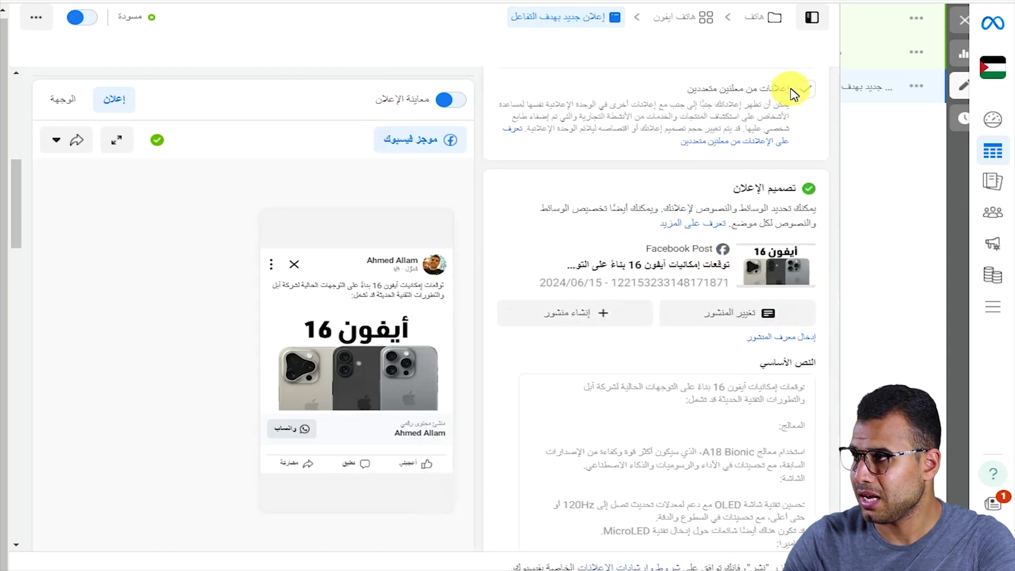
drag(686, 90, 812, 90)
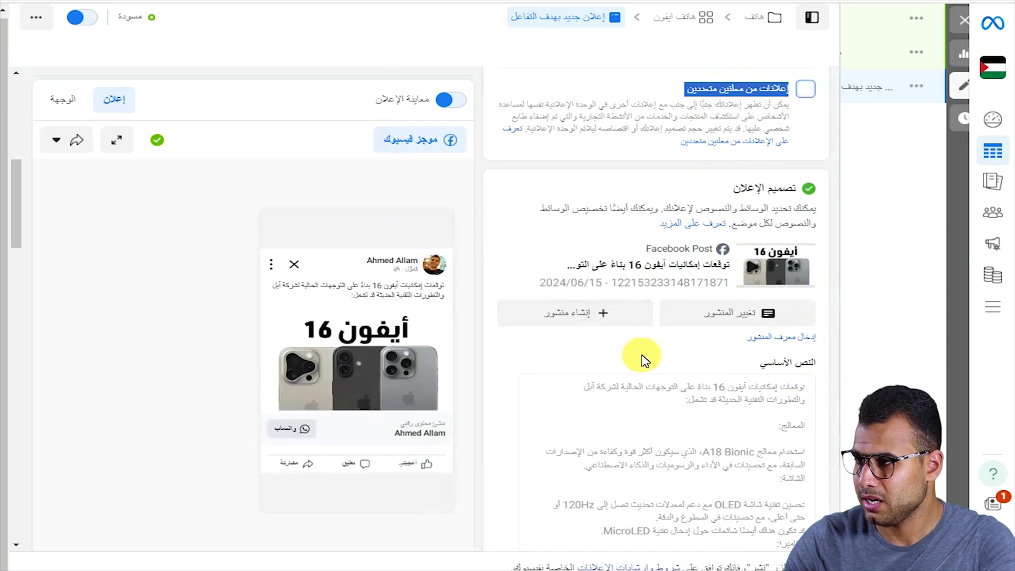
Remove the "إرسال رسالة على واتساب" call-to-action button from the ad's post
scroll(675, 308, down, 10)
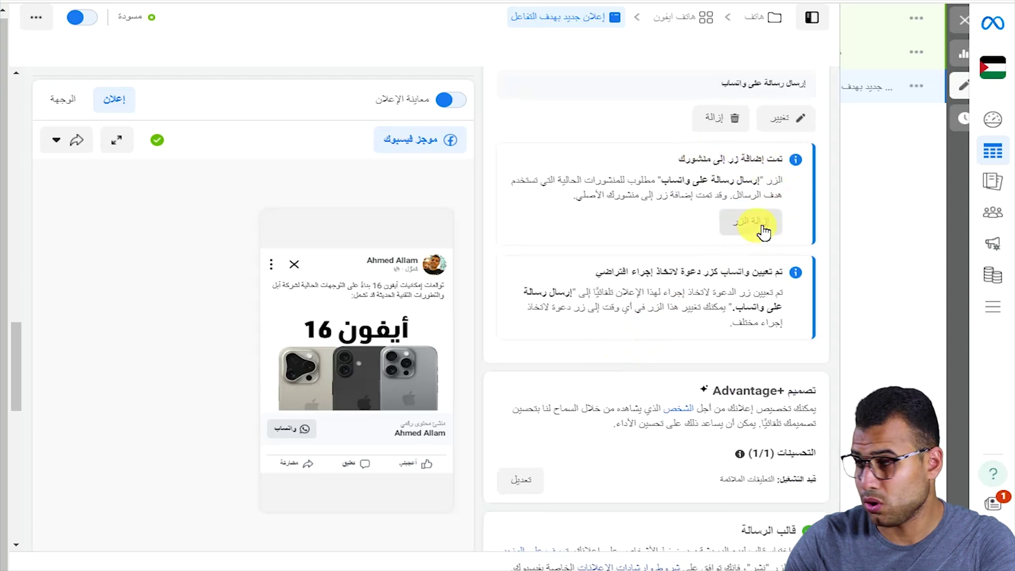
scroll(661, 285, down, 5)
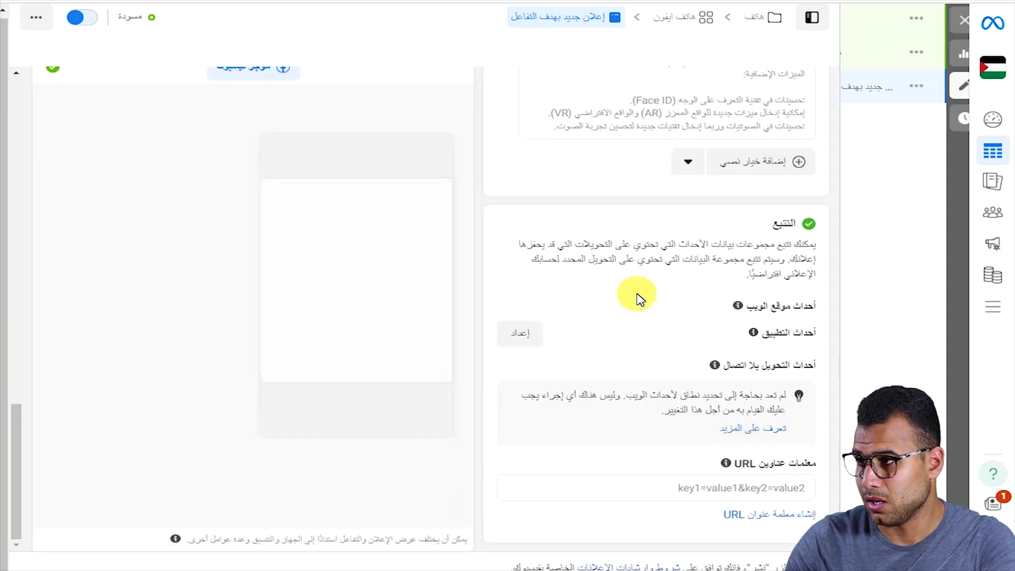
scroll(637, 298, up, 2)
scroll(647, 322, down, 2)
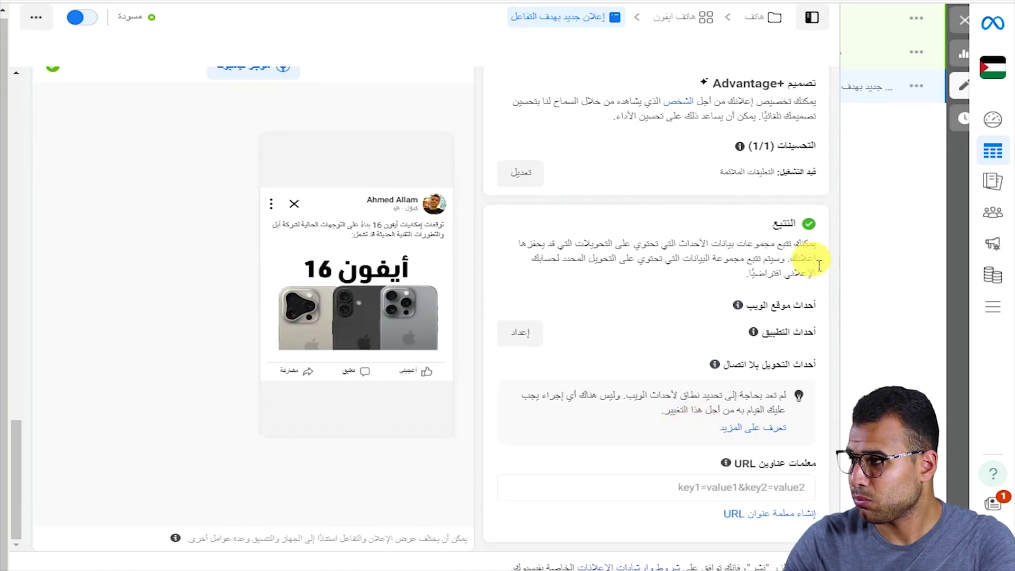
Examine the ad's tracking section and read the explanation of the URL parameters, leaving the field empty
double_click(784, 223)
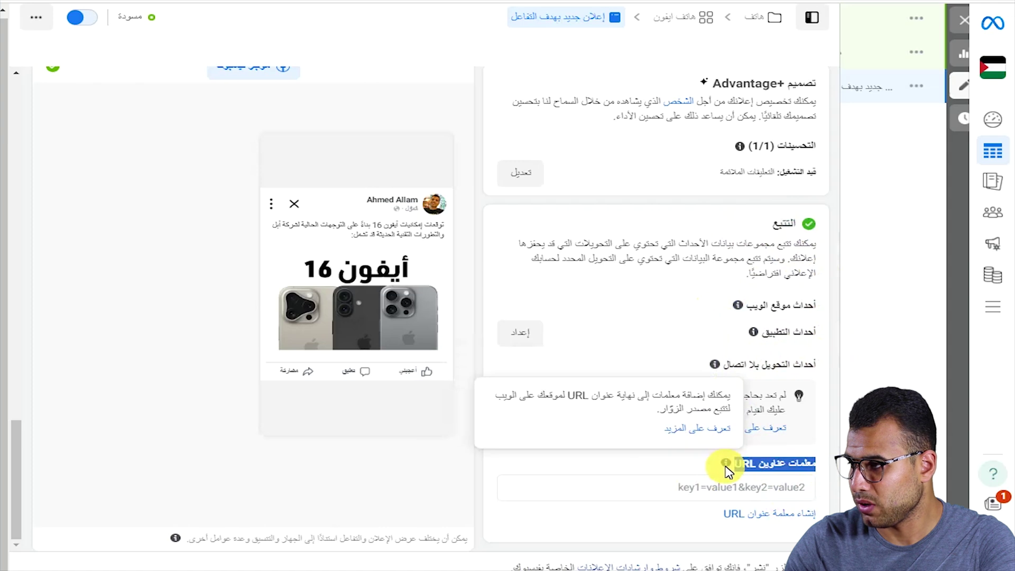
click(720, 486)
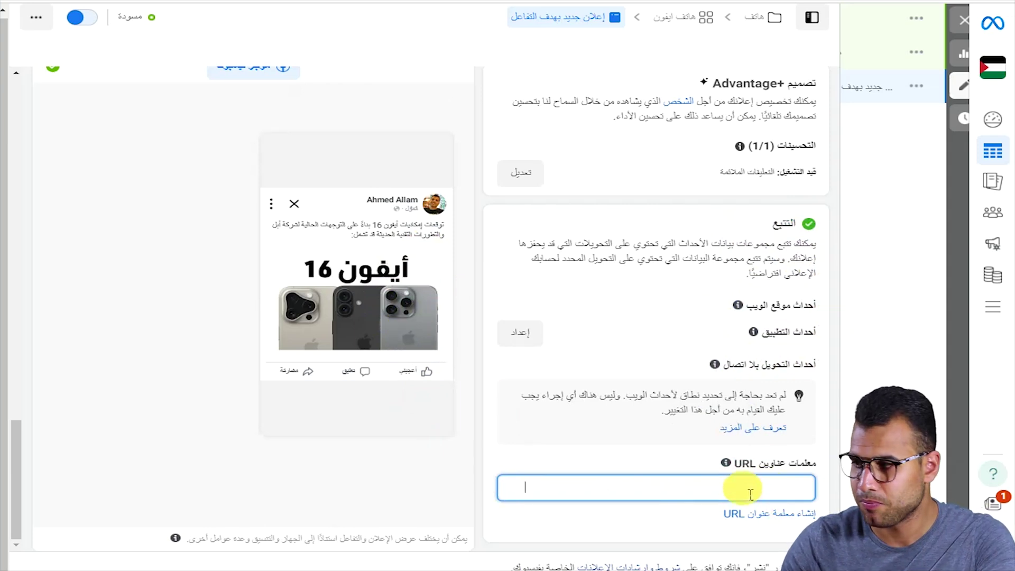
mouse_move(725, 463)
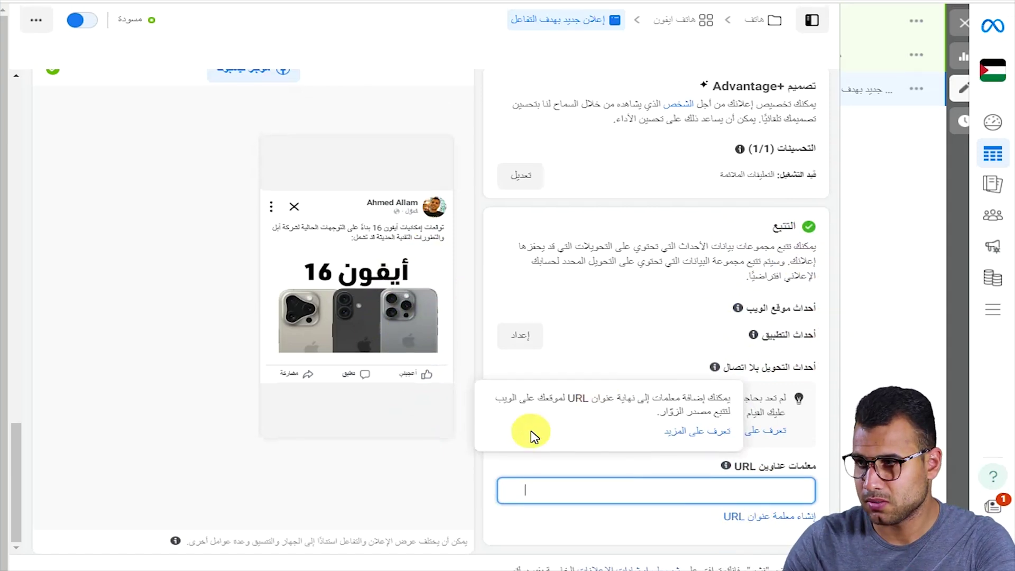
View the enlarged Facebook mobile feed preview of the ad and close it
scroll(587, 417, up, 15)
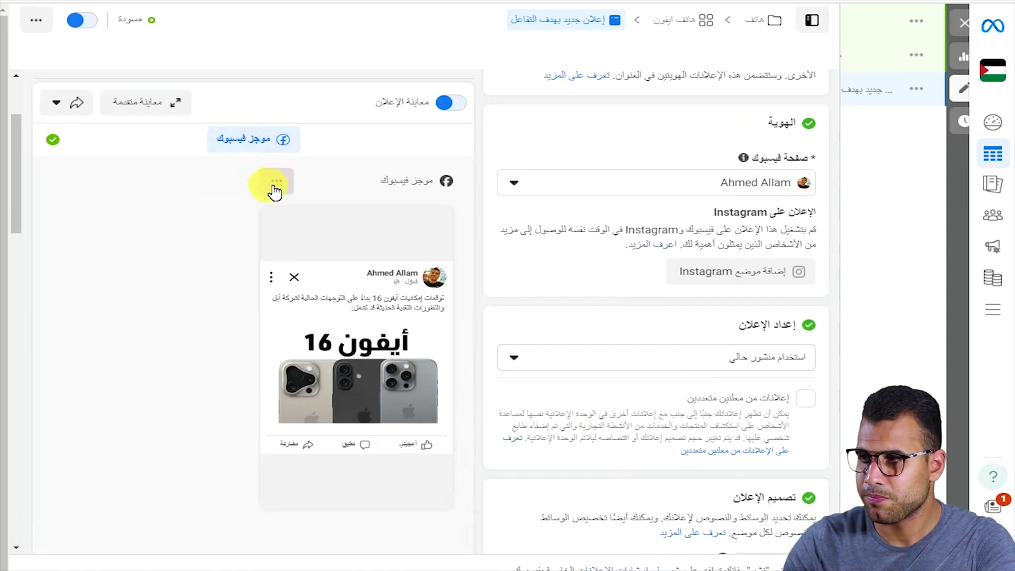
click(275, 182)
click(286, 219)
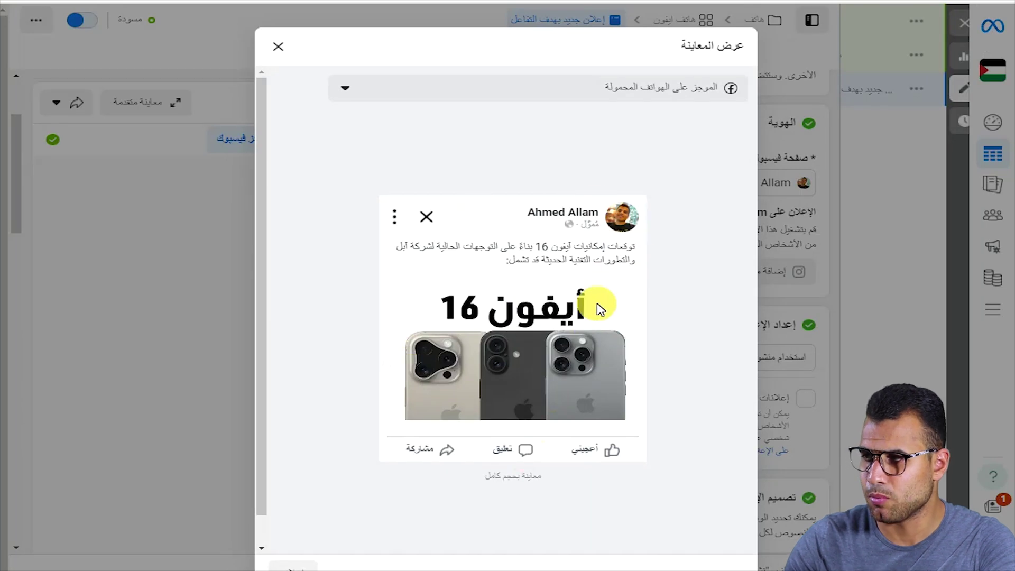
click(278, 47)
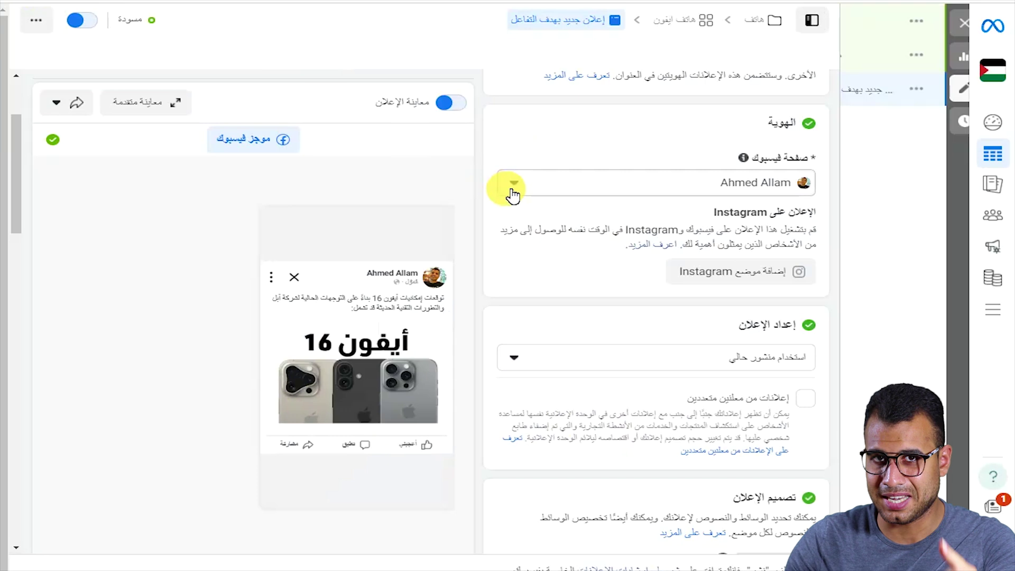
Publish the campaign with the recommended Advantage+ placements edit applied ("نشر بالتعديلات")
mouse_move(445, 318)
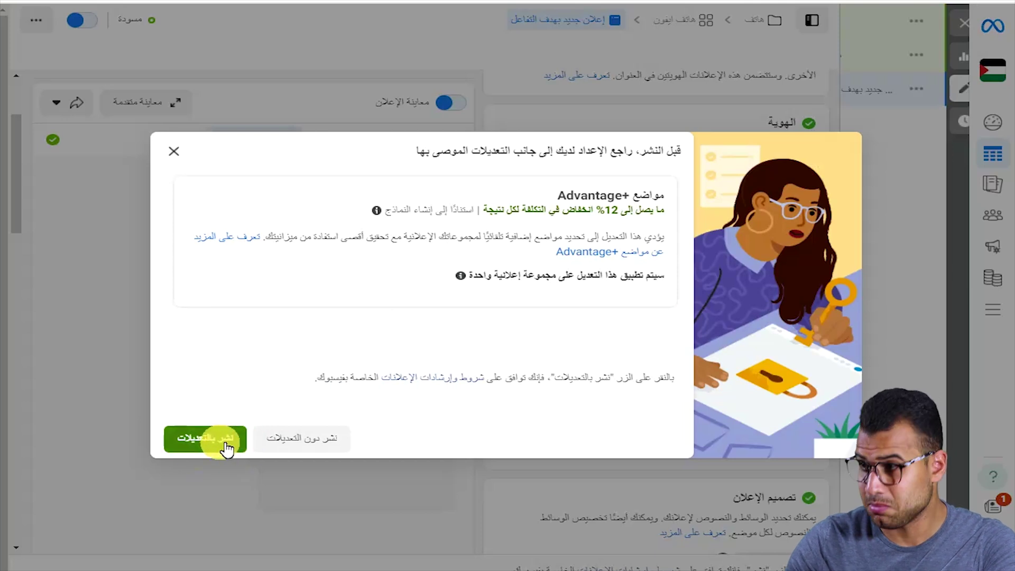
click(226, 449)
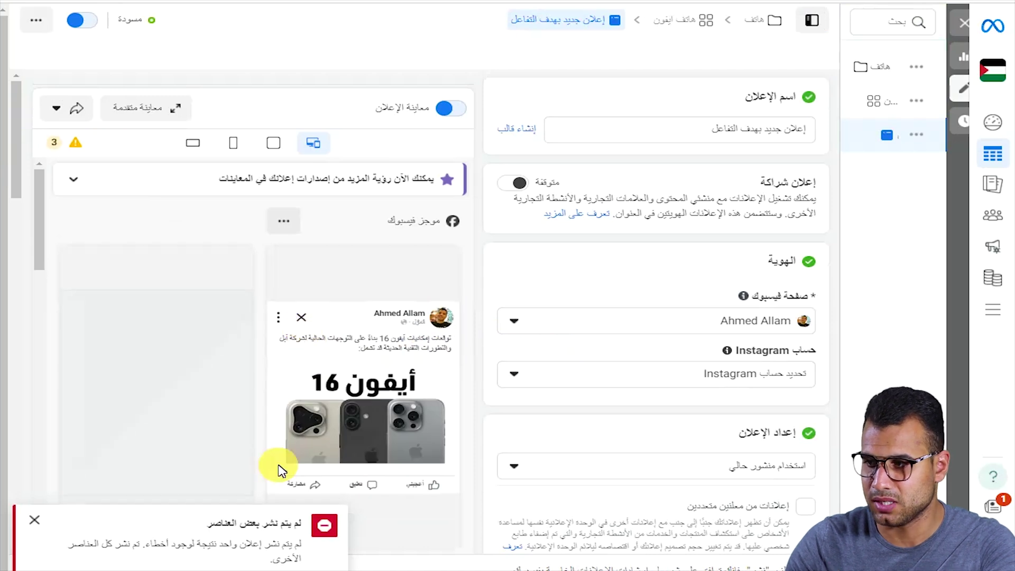
Open the publishing error's details and examine the ad's status and its error correction option
drag(290, 523, 208, 528)
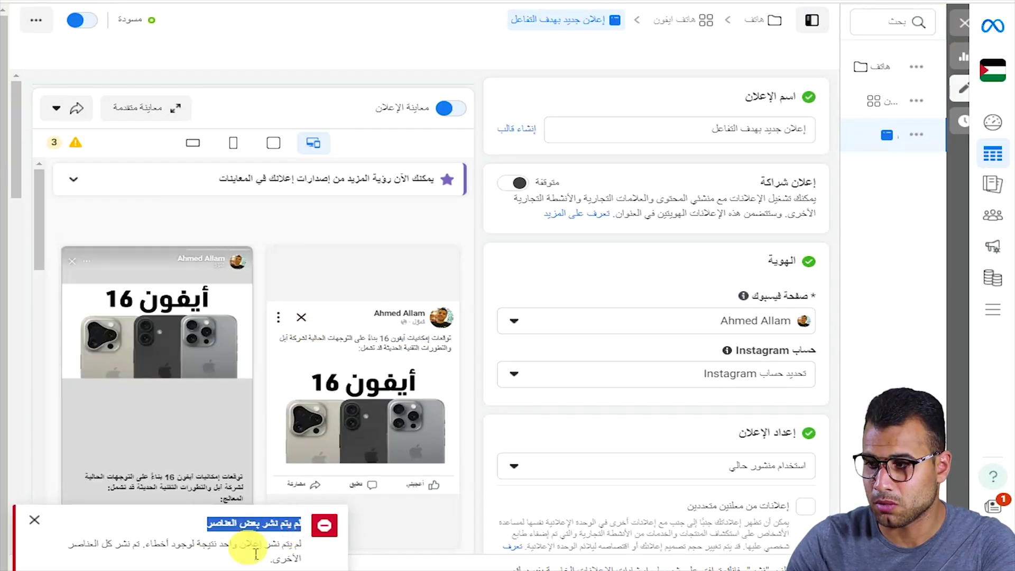
click(228, 523)
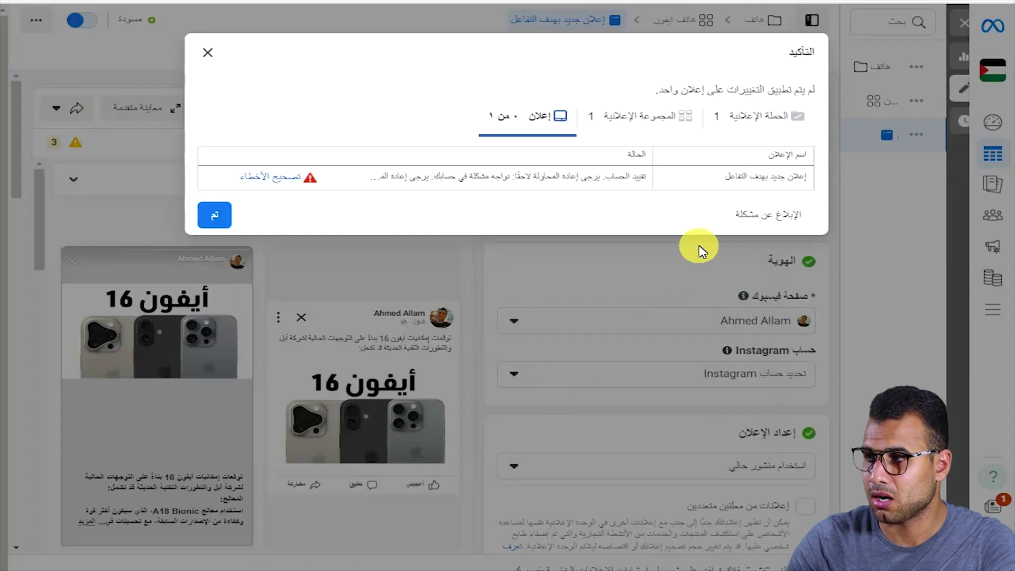
click(291, 187)
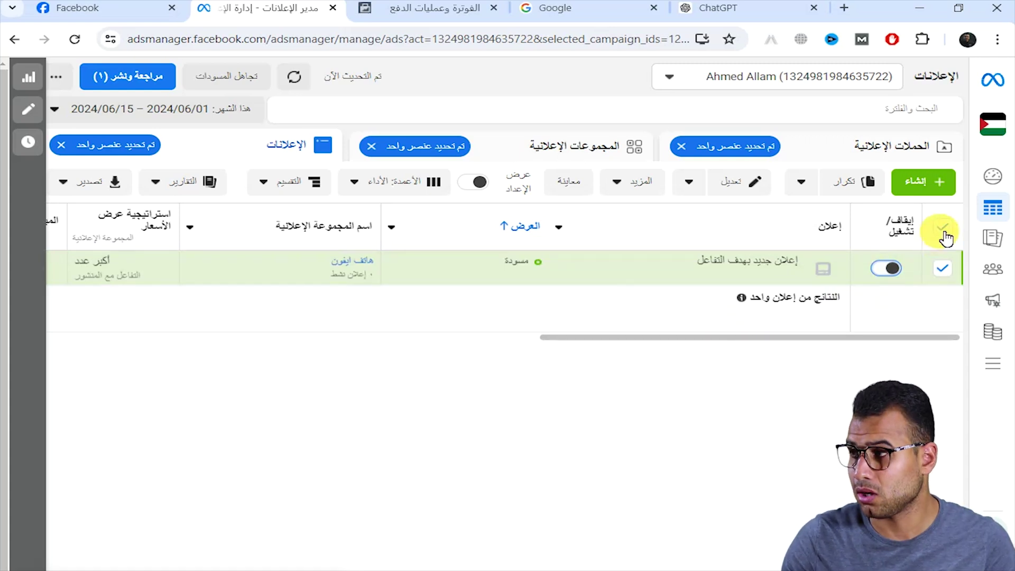
Delete the draft ad "إعلان جديد بهدف التفاعل" from the ads list
click(950, 279)
click(944, 269)
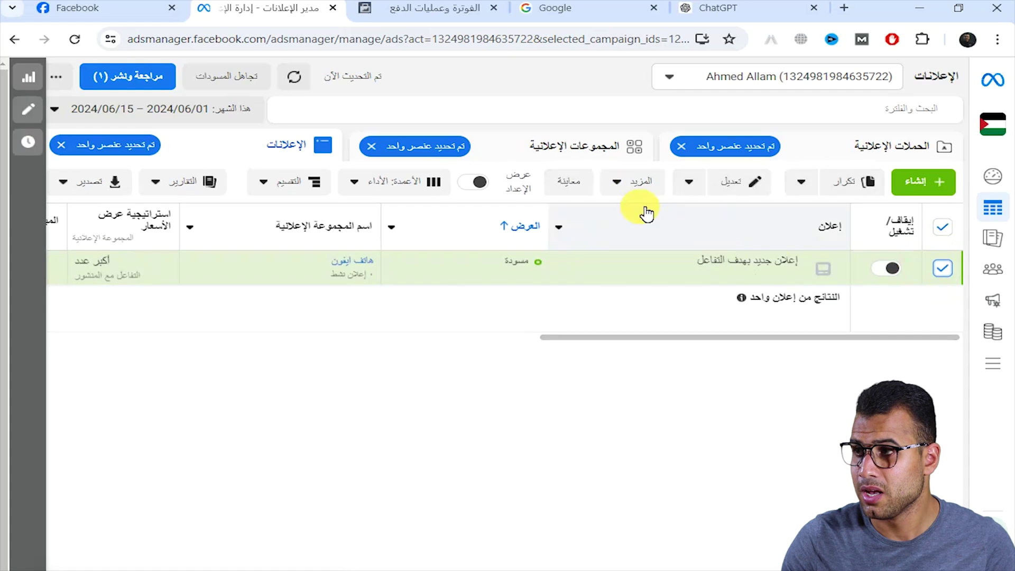
click(627, 191)
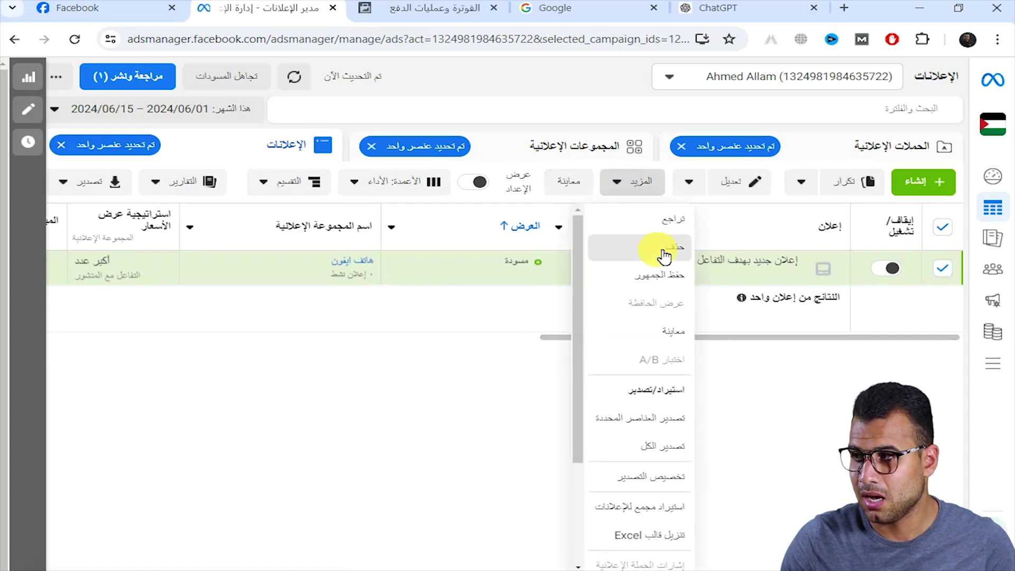
click(639, 256)
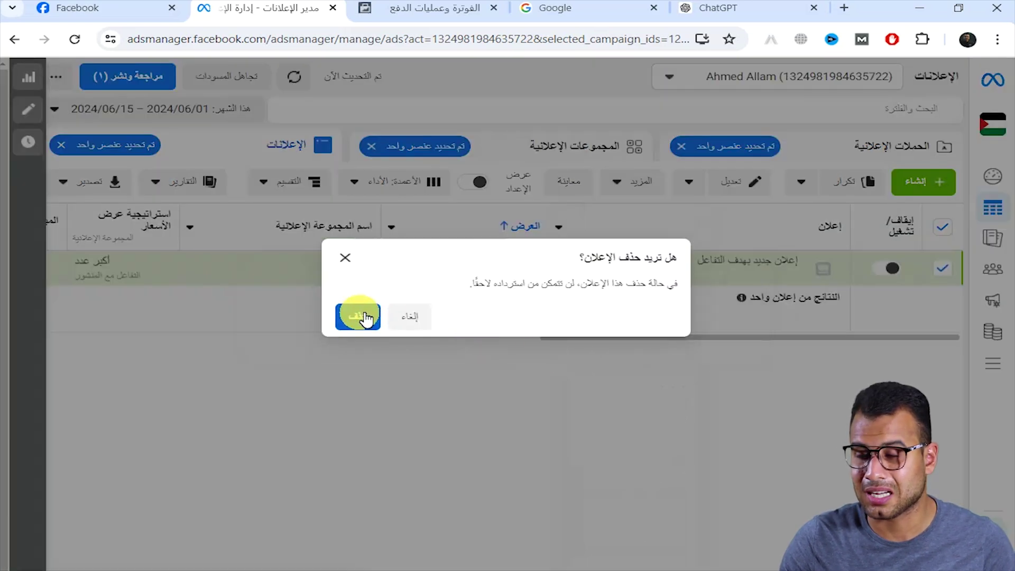